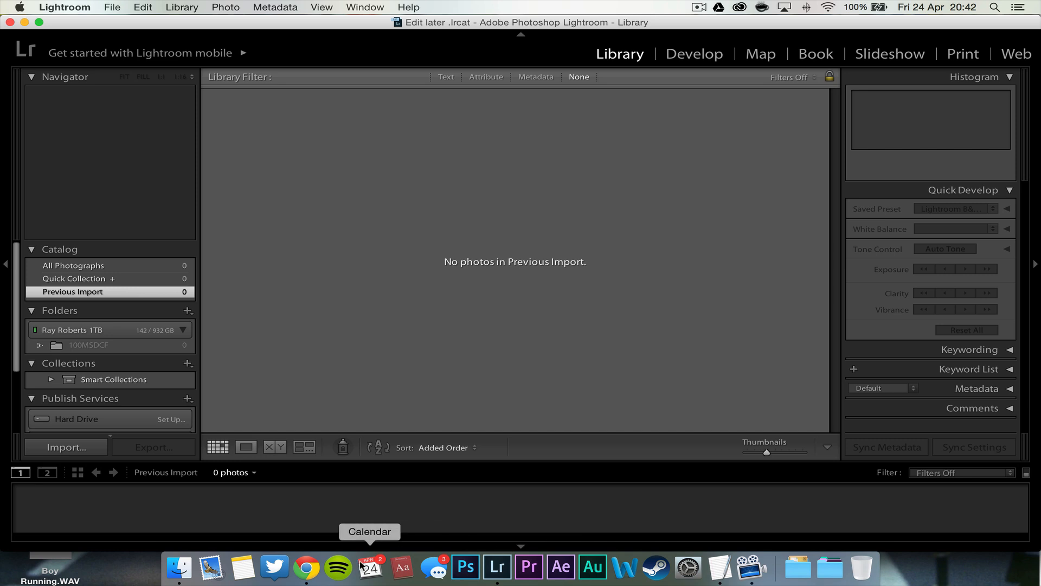
Step: Import all the ARW photos from the 100MSDCF folder into the Lightroom catalog, adding them without moving the files
left_click(187, 576)
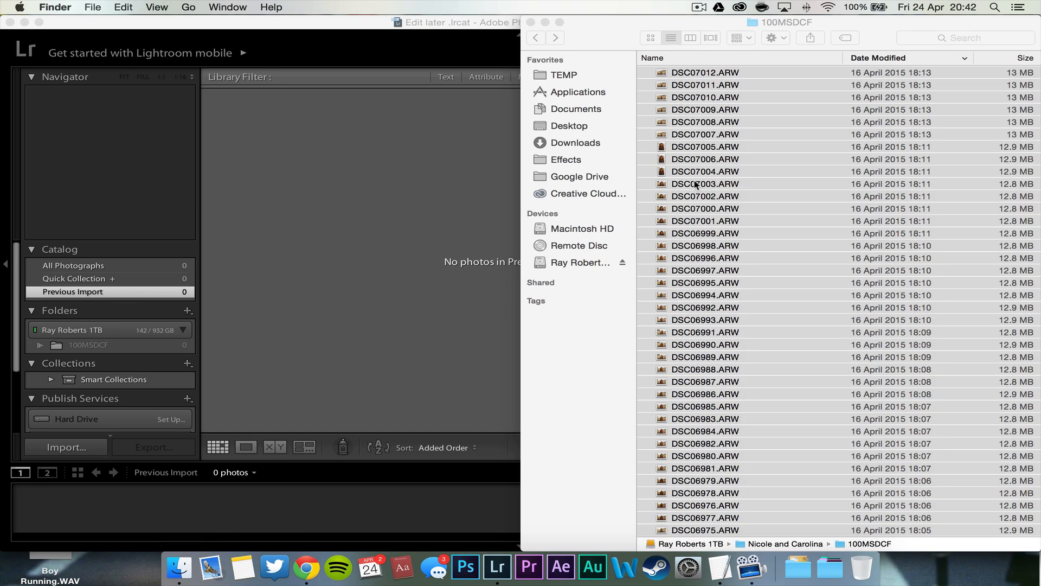
key("super+a")
left_click_drag(674, 204, 491, 564)
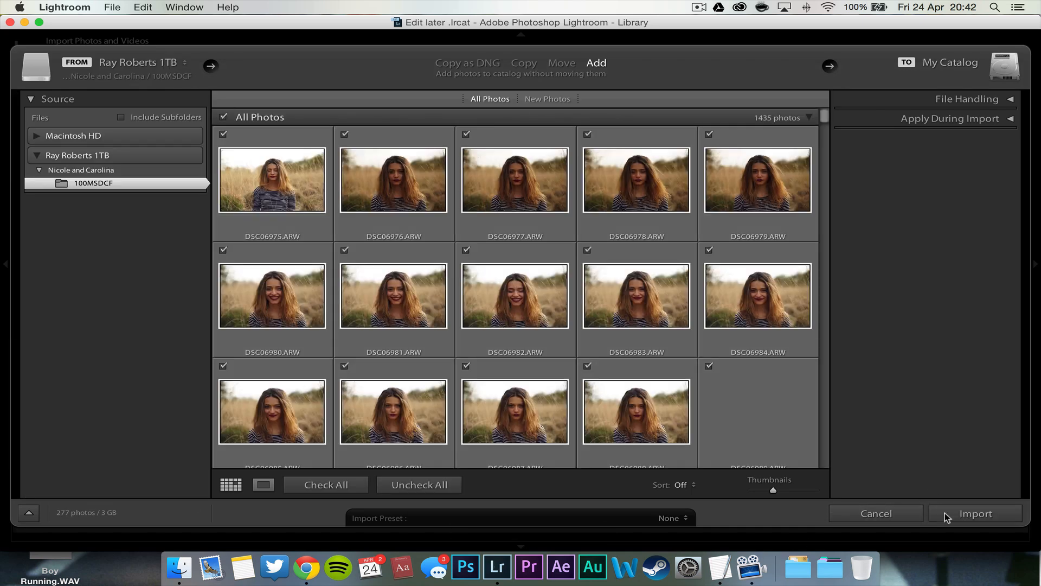
left_click(945, 512)
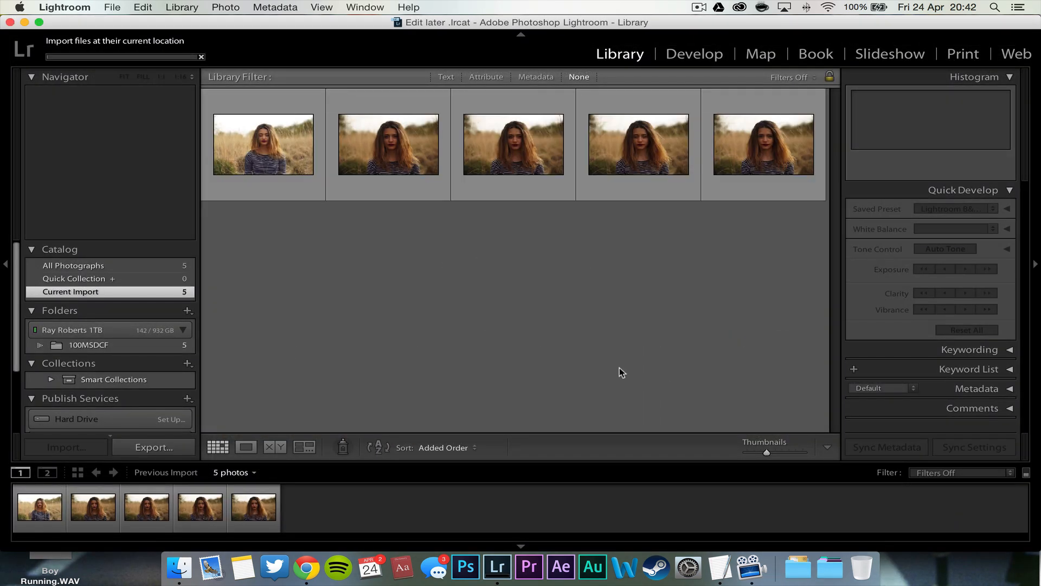
Step: Switch to Chrome and open the Film page of the VSCO website
left_click(306, 566)
scroll(327, 293, "up", 5)
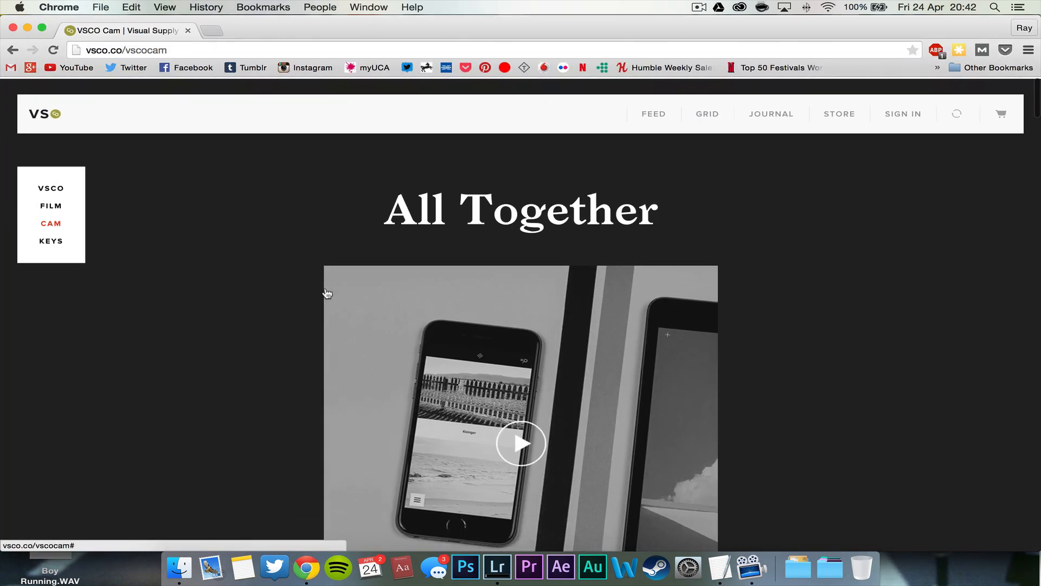
scroll(213, 239, "down", 4)
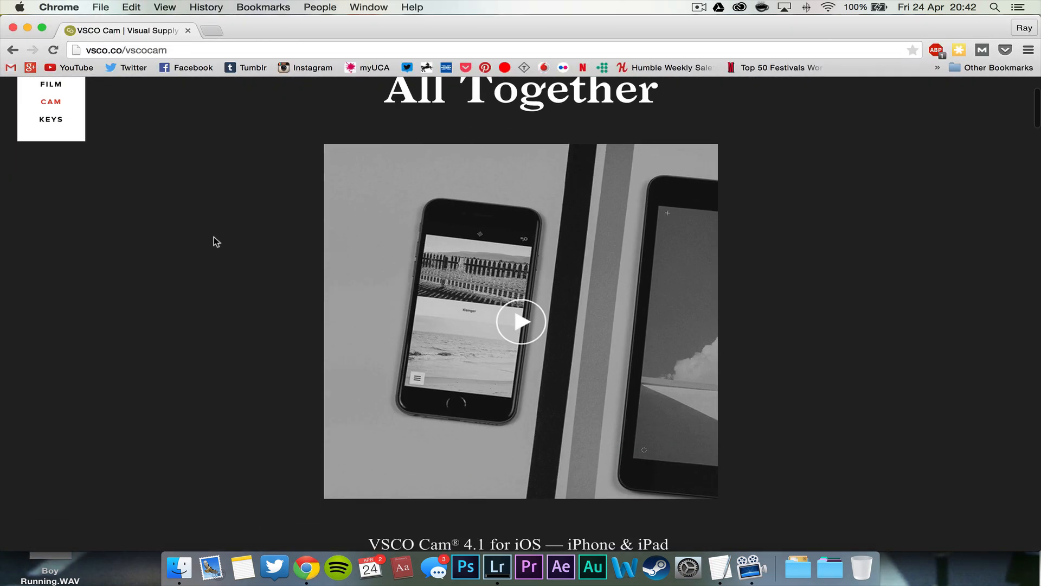
scroll(214, 239, "up", 2)
left_click(51, 152)
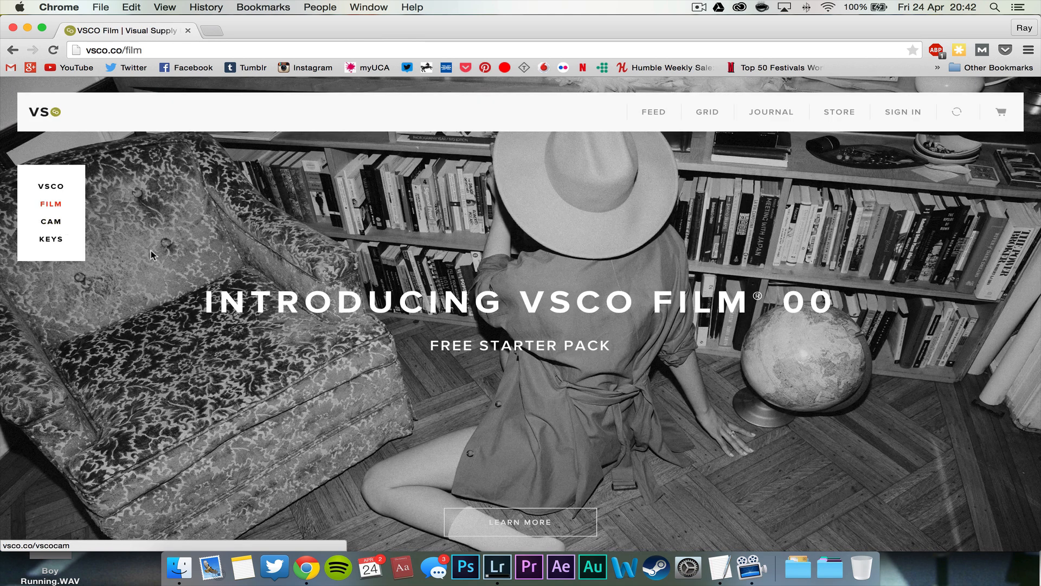
Step: Look through the VSCO Film packs, from Alternative Process Films down to Modern Films
scroll(152, 254, "down", 2)
scroll(151, 255, "down", 15)
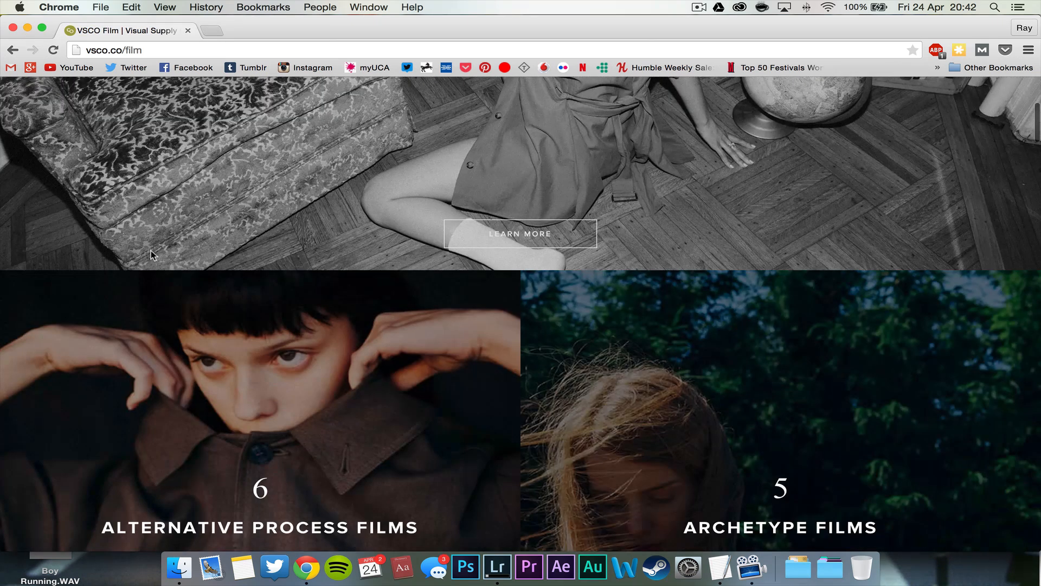
scroll(151, 250, "up", 10)
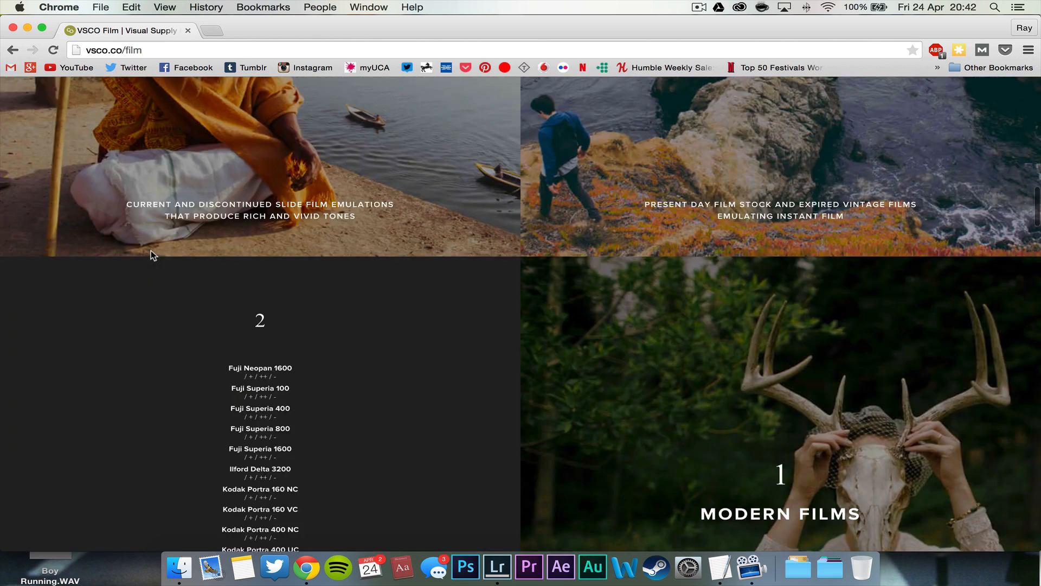
scroll(150, 249, "down", 5)
scroll(150, 250, "up", 15)
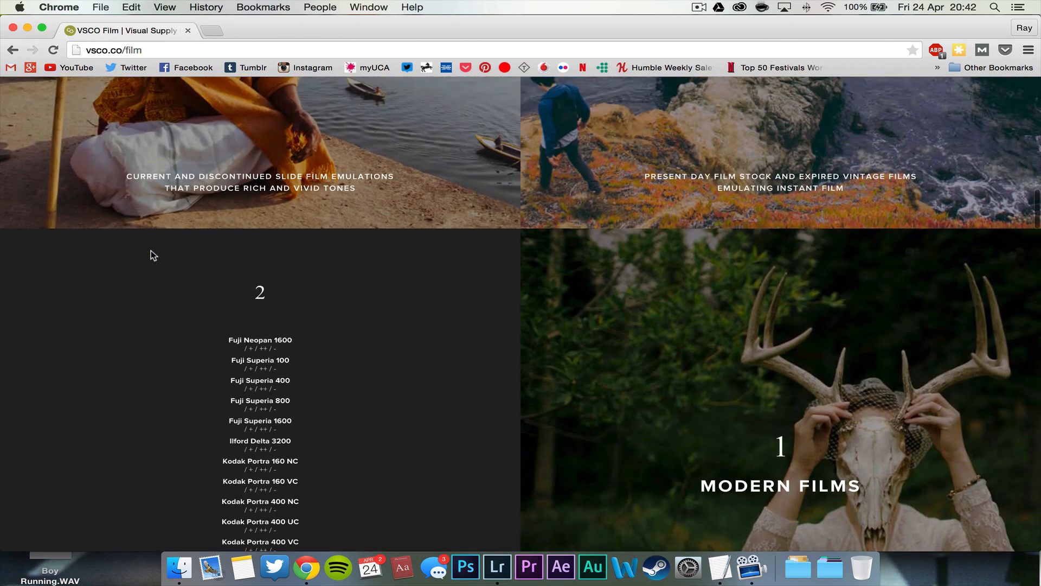
scroll(150, 252, "up", 3)
scroll(150, 253, "down", 15)
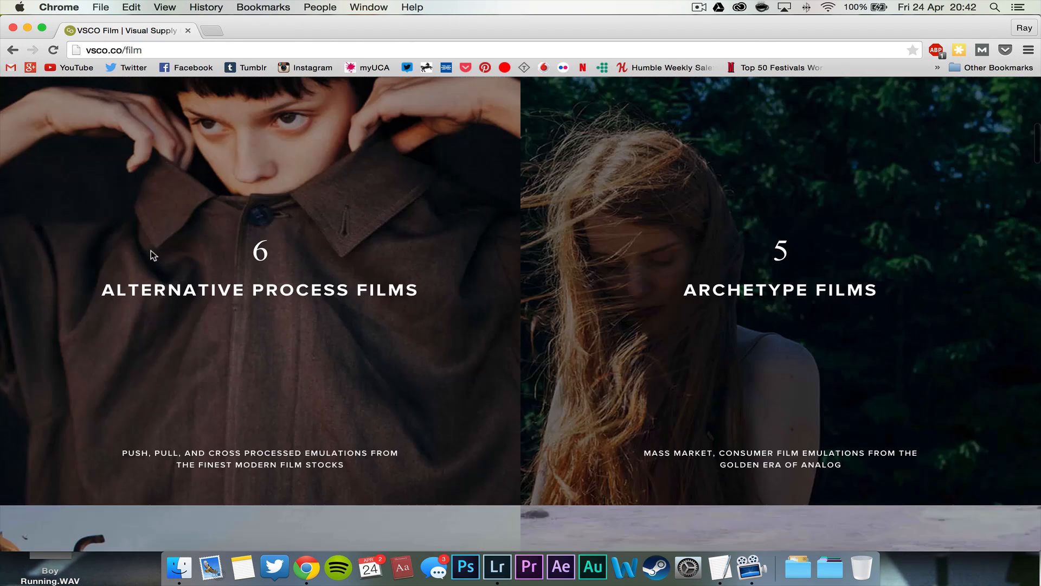
scroll(548, 278, "down", 8)
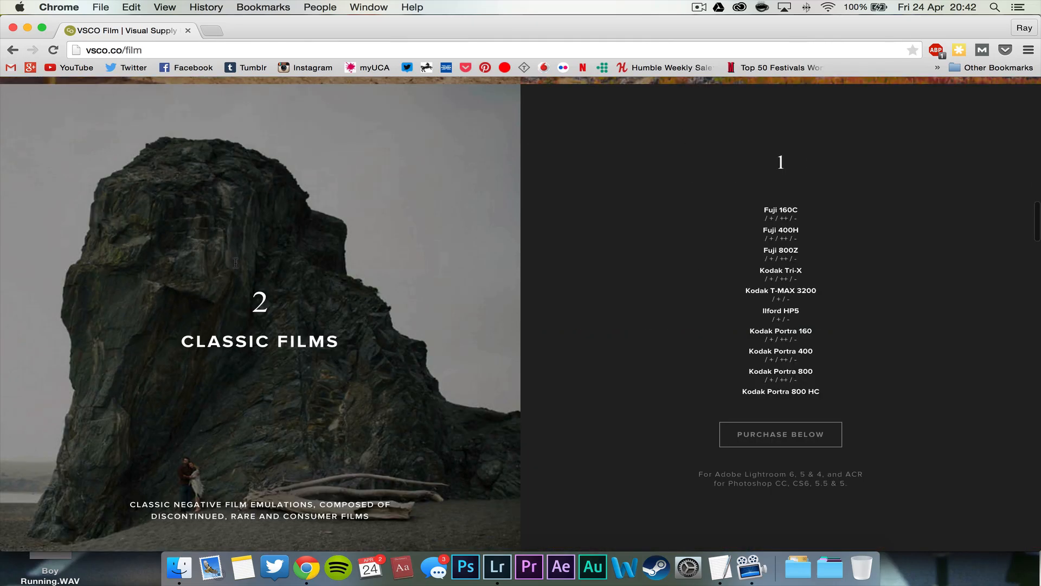
scroll(228, 228, "up", 4)
scroll(634, 252, "up", 8)
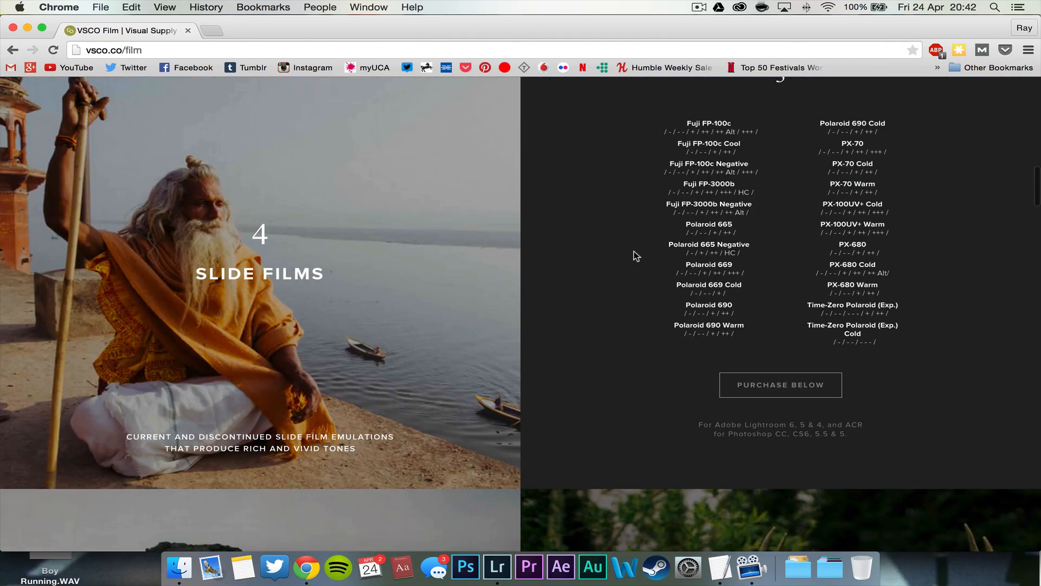
scroll(634, 255, "down", 5)
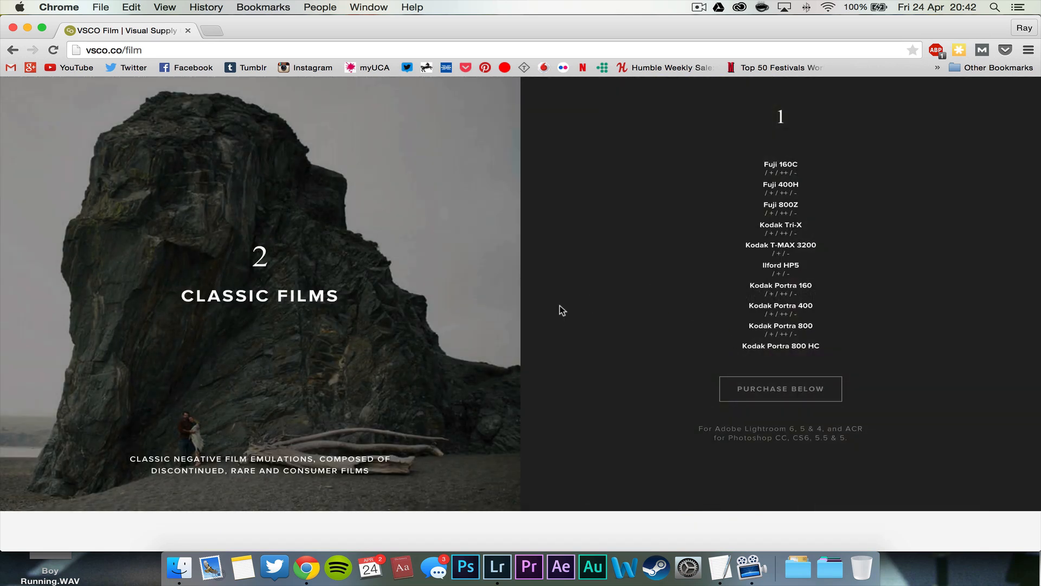
Step: Examine the film stock lists of the Modern, Alternative Process and Archetype Films packs
mouse_move(390, 279)
mouse_move(685, 359)
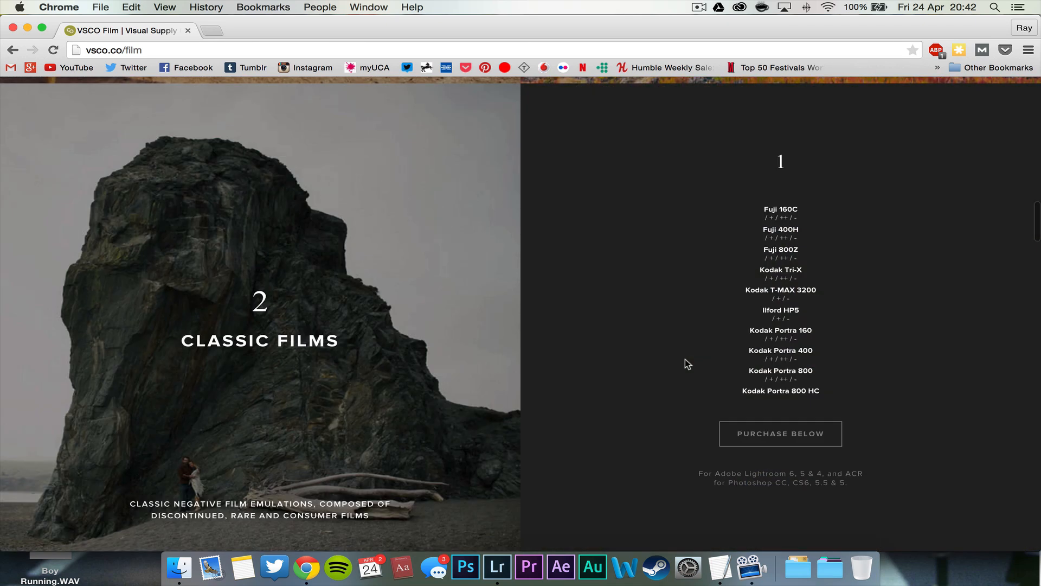
scroll(795, 392, "up", 15)
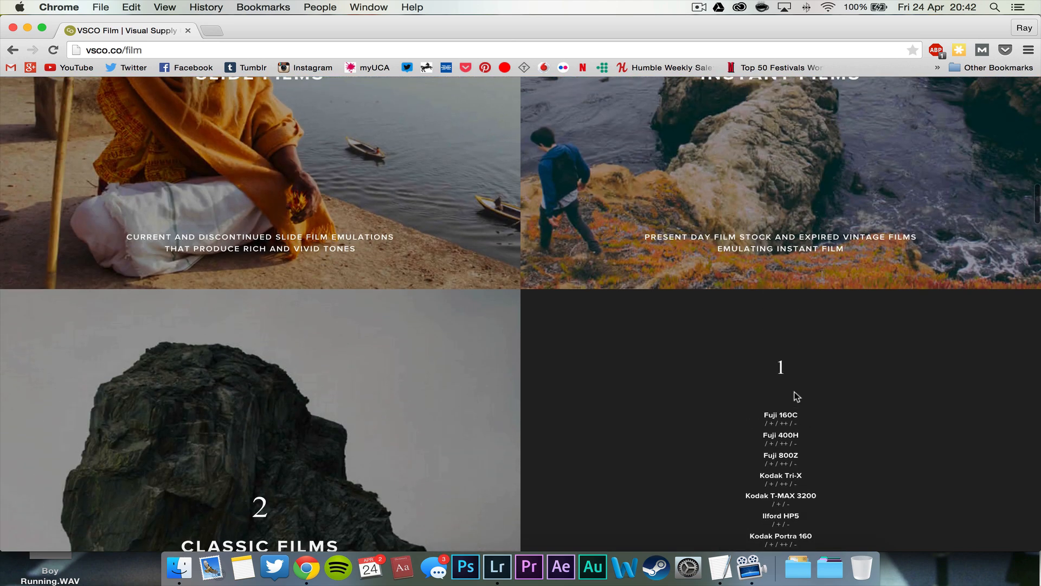
scroll(795, 396, "up", 5)
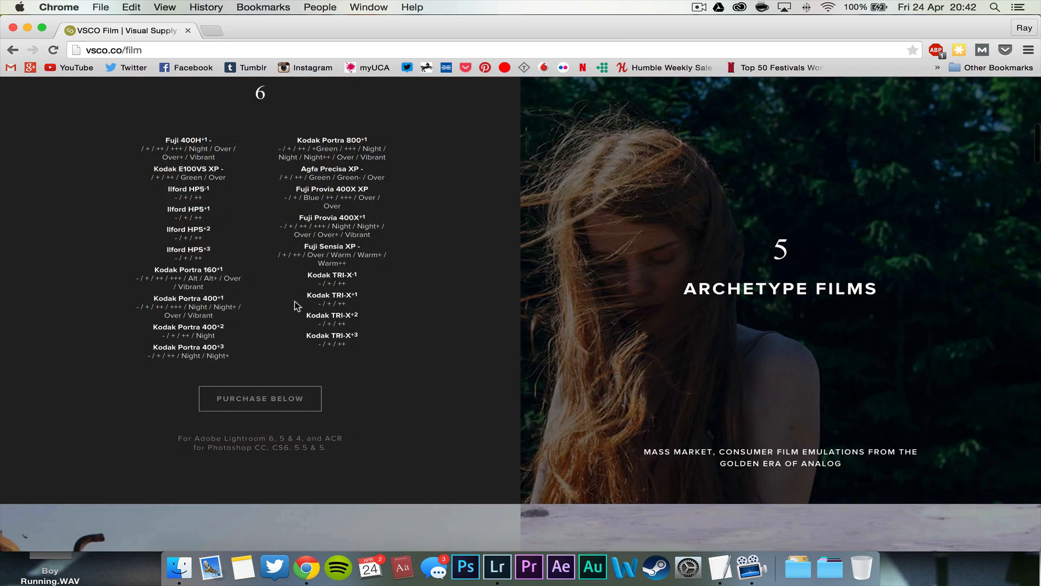
scroll(294, 301, "down", 15)
scroll(294, 301, "up", 15)
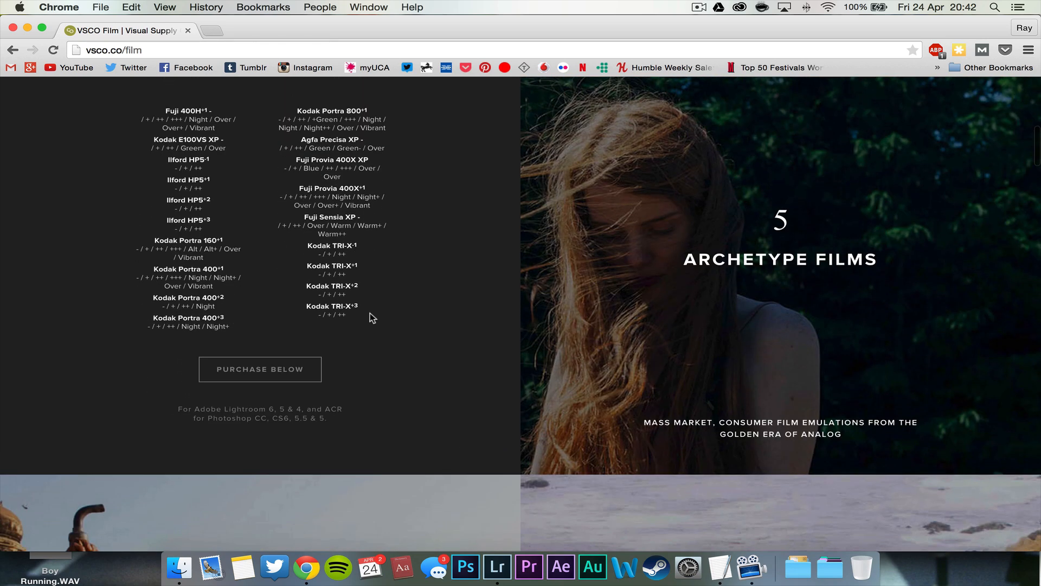
mouse_move(728, 350)
scroll(728, 349, "up", 2)
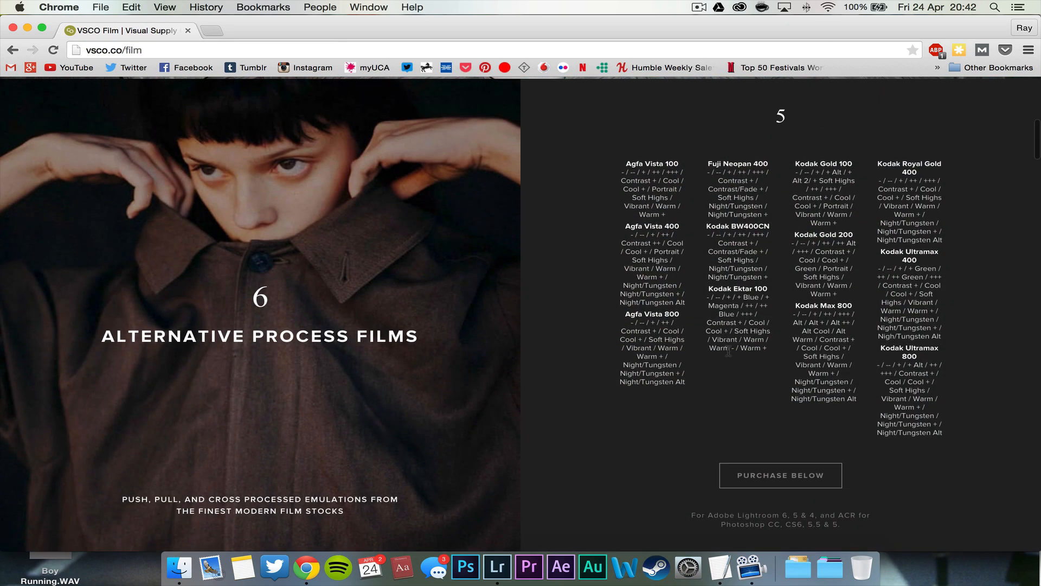
scroll(728, 350, "down", 3)
scroll(727, 350, "up", 4)
scroll(727, 350, "down", 10)
scroll(728, 350, "down", 7)
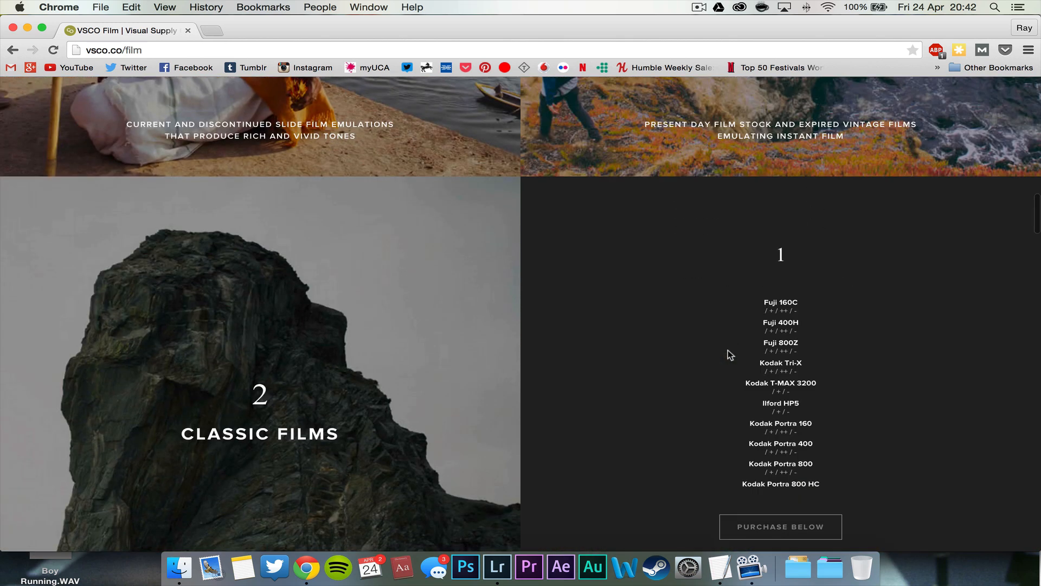
Step: Compare the emulations in the Modern Films, Instant Films and Archetype Films packs
scroll(575, 328, "down", 3)
scroll(635, 360, "up", 3)
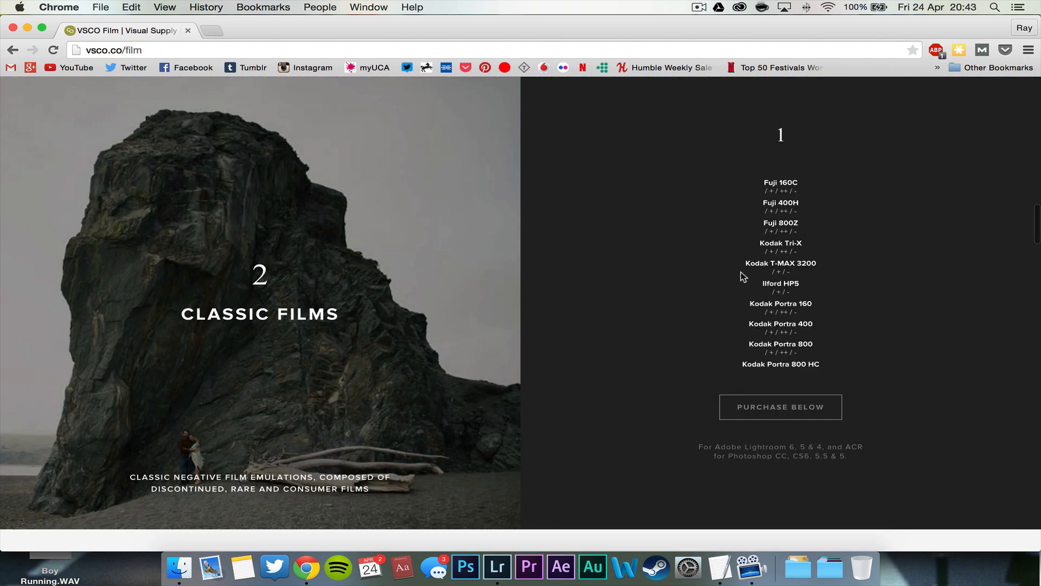
scroll(225, 342, "down", 3)
scroll(225, 342, "up", 5)
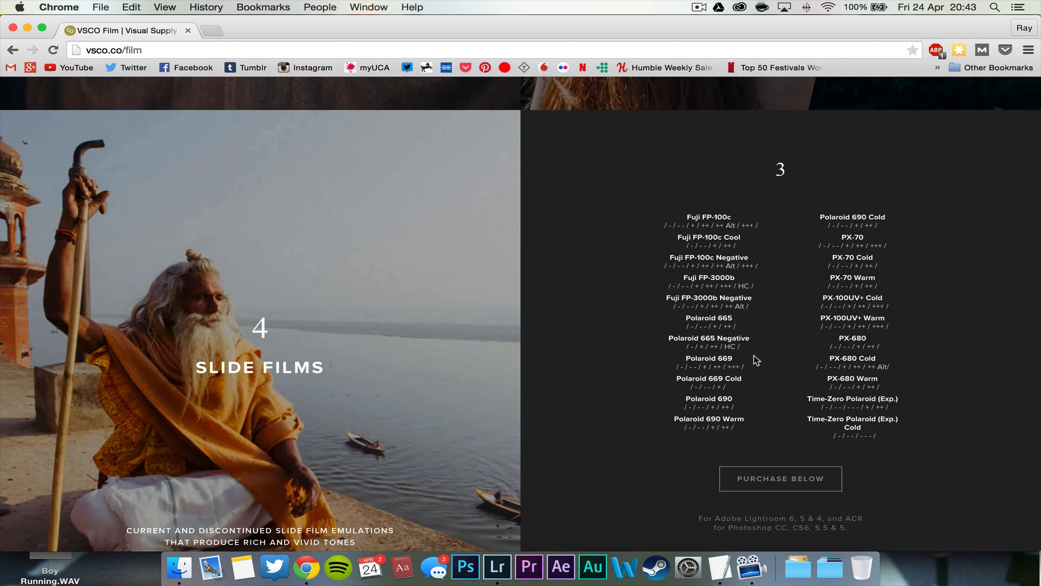
scroll(754, 354, "up", 5)
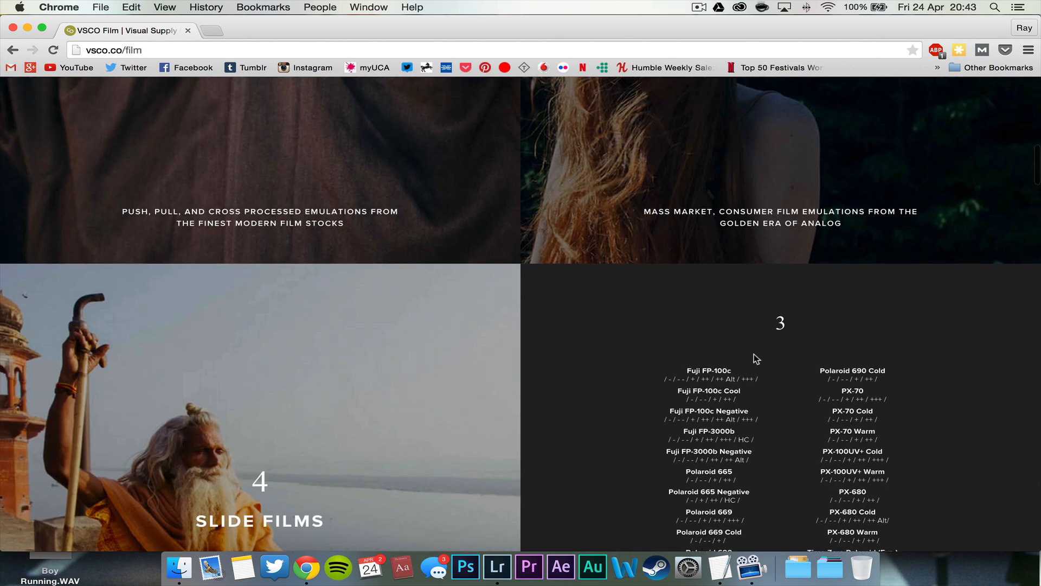
scroll(754, 354, "up", 10)
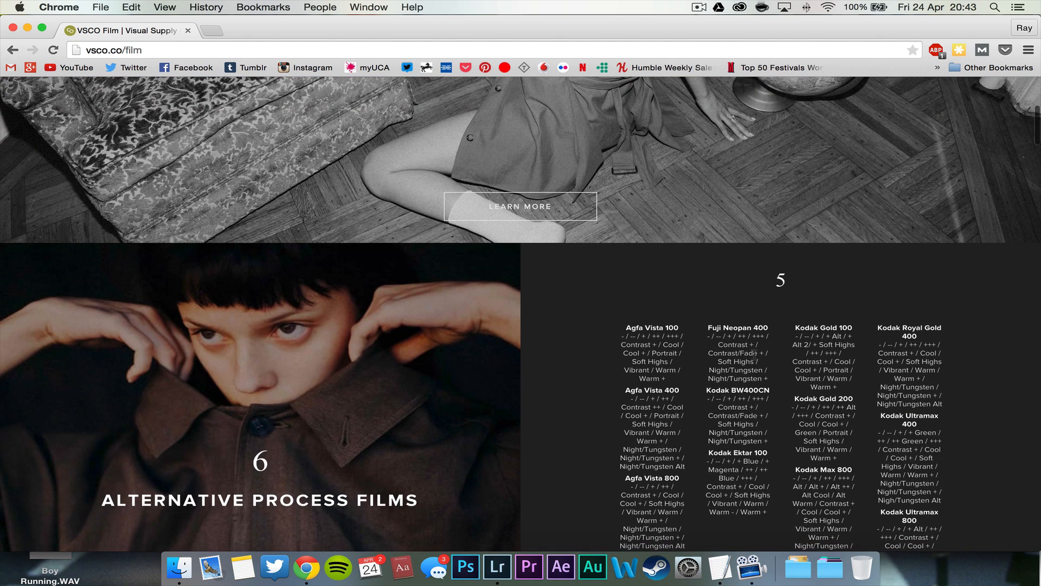
scroll(756, 359, "down", 8)
scroll(754, 354, "up", 7)
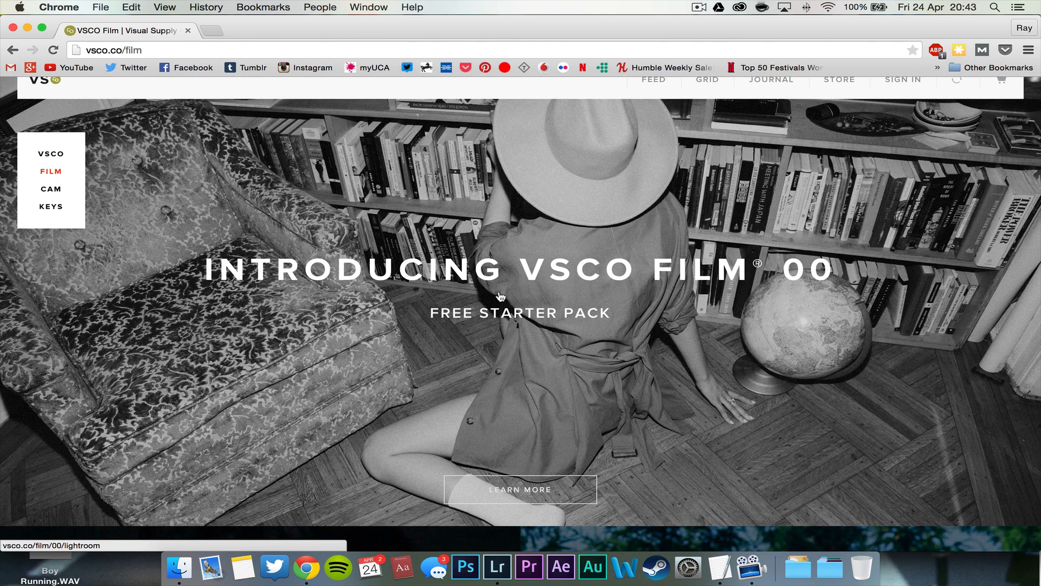
Step: Review the Classic and Modern Films lists again, along with the introduction to the free VSCO Film 00 starter pack
scroll(500, 295, "down", 5)
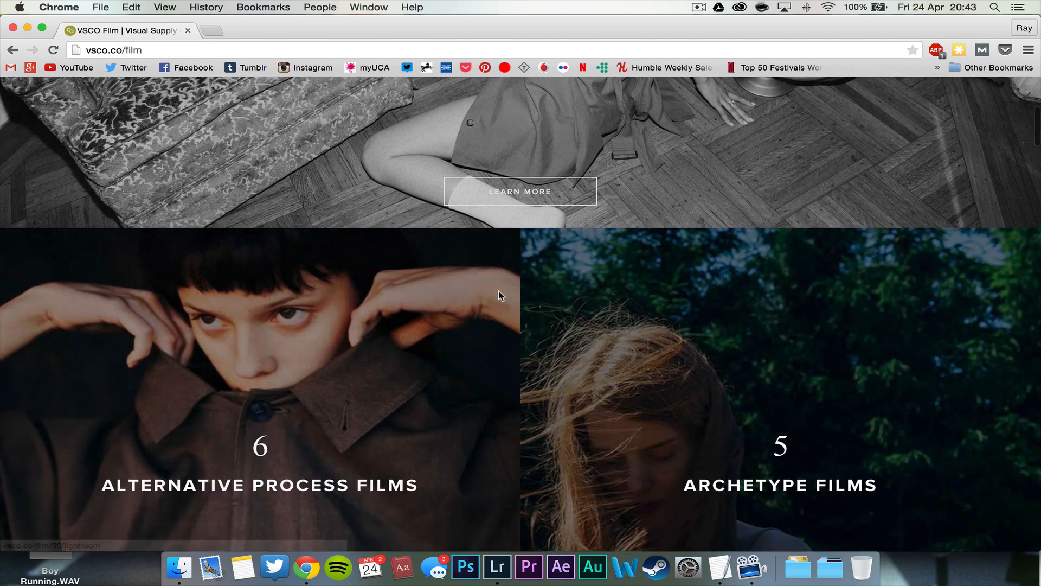
scroll(500, 296, "up", 4)
scroll(499, 293, "down", 10)
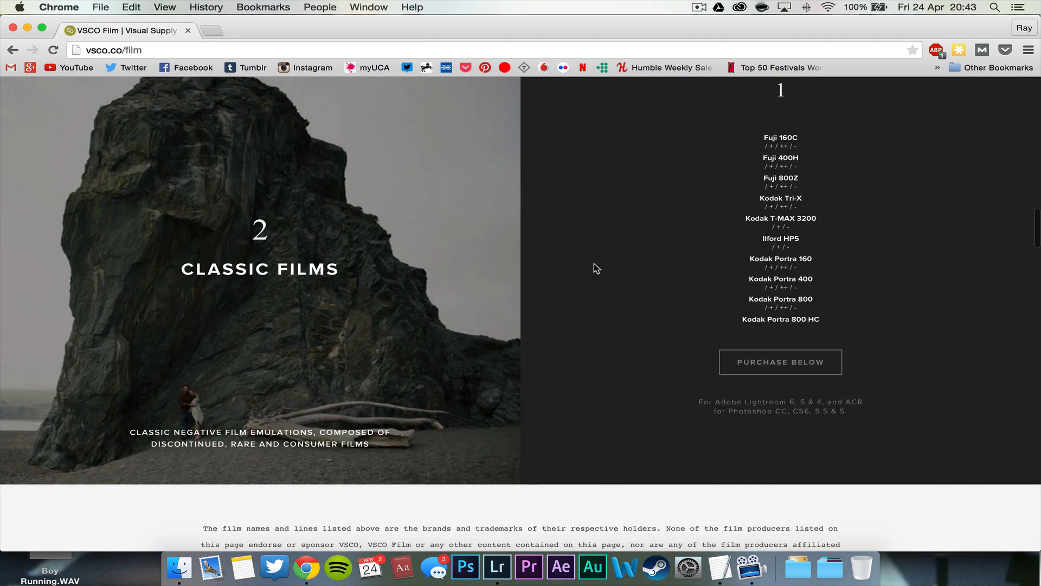
scroll(561, 272, "up", 3)
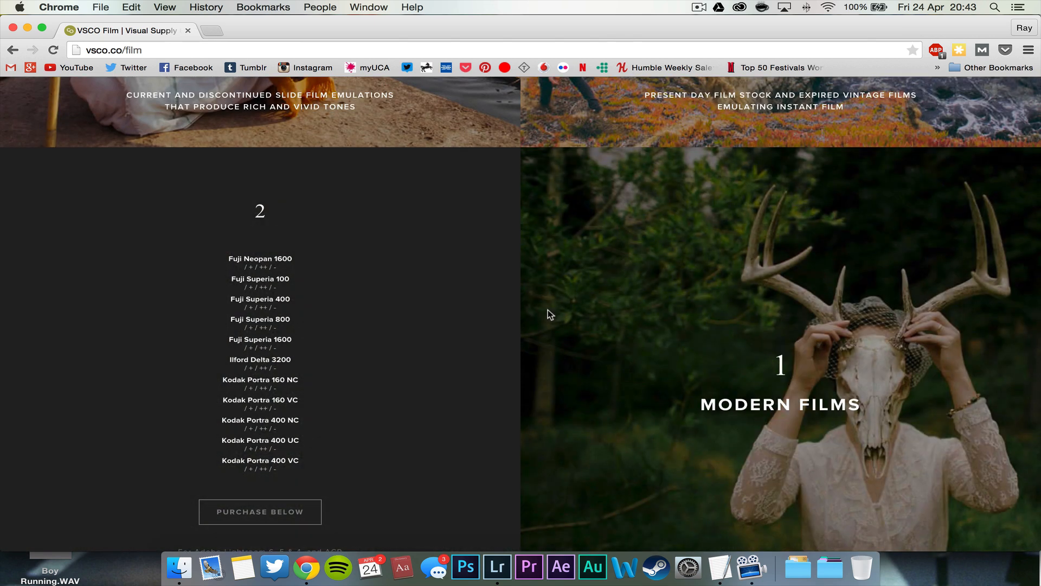
mouse_move(544, 308)
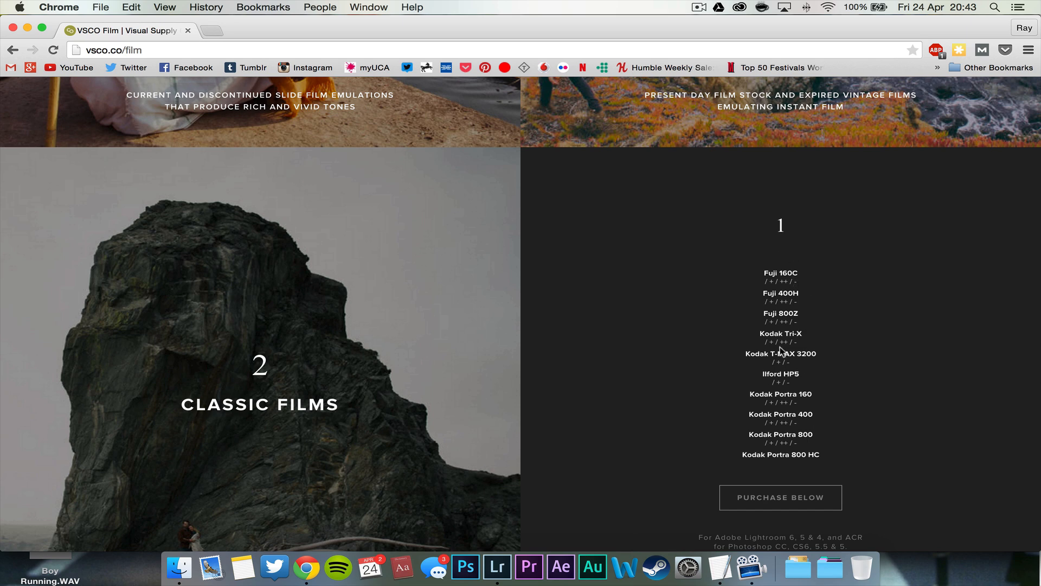
scroll(780, 350, "up", 5)
scroll(781, 352, "up", 5)
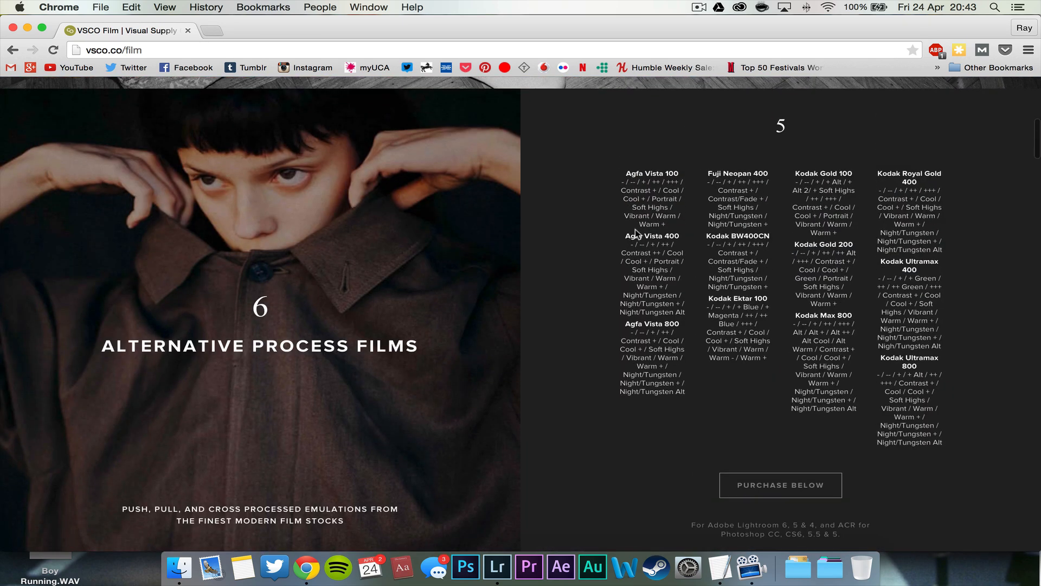
scroll(632, 233, "up", 8)
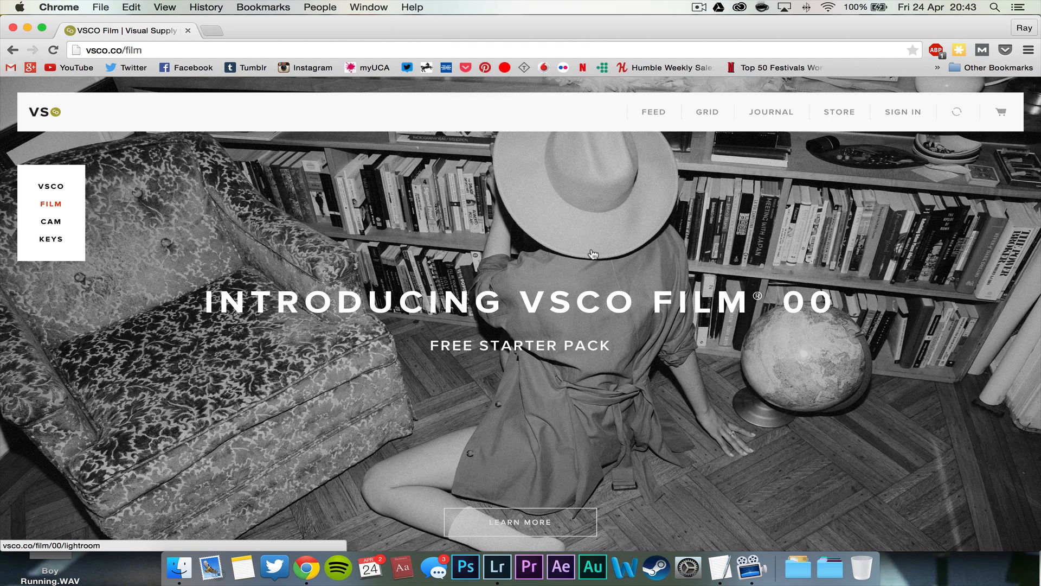
scroll(593, 254, "down", 2)
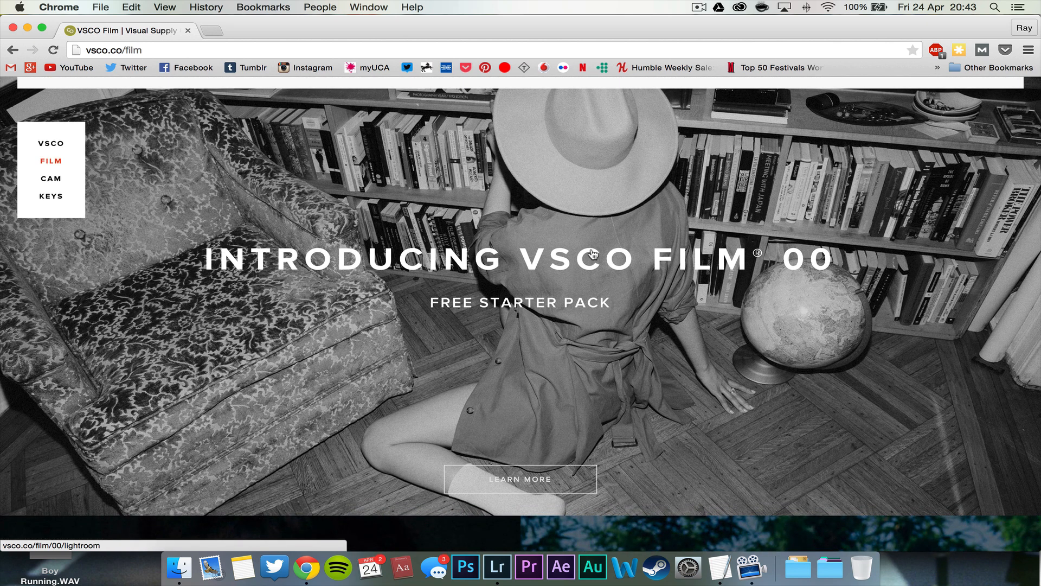
scroll(593, 254, "up", 1)
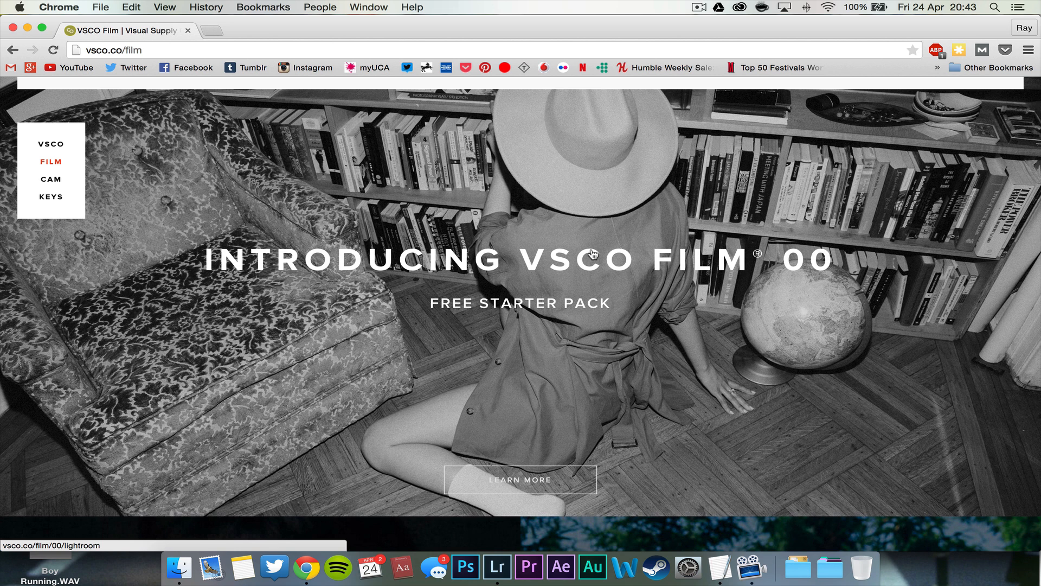
scroll(593, 254, "down", 1)
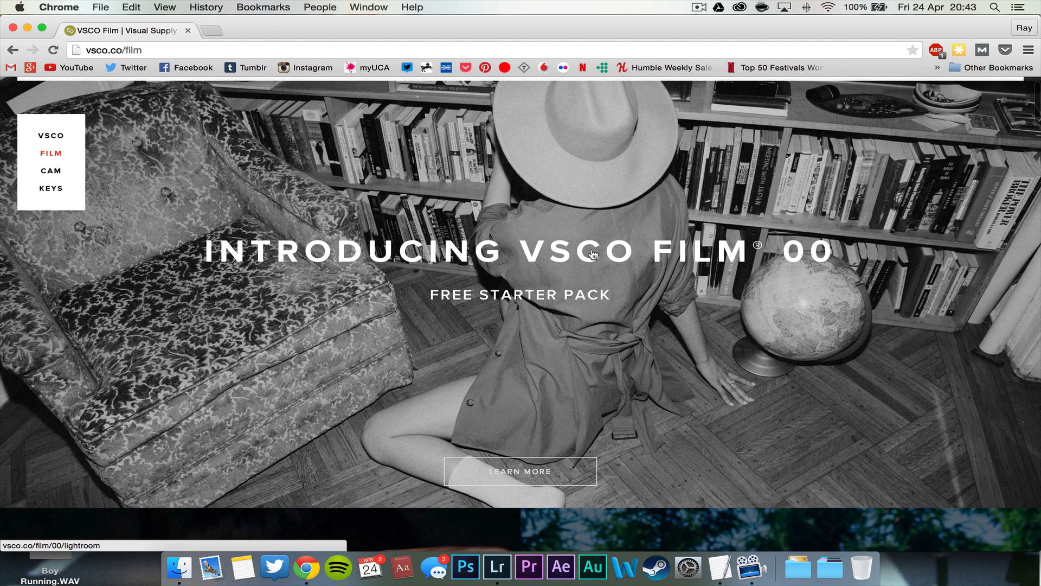
Step: Open the VSCO Cam page and look over its introduction
left_click(50, 174)
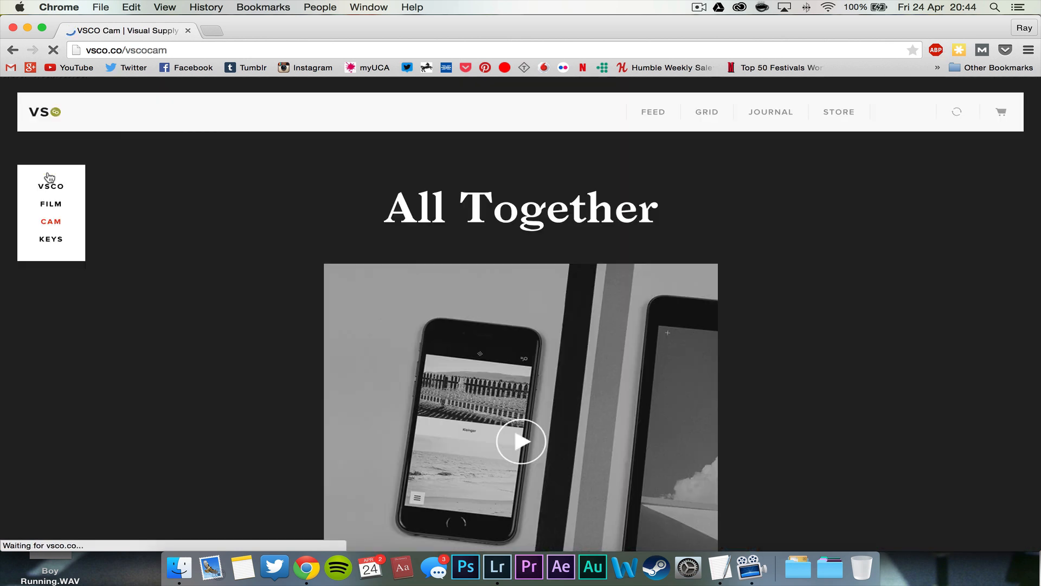
scroll(285, 292, "down", 4)
scroll(285, 292, "up", 2)
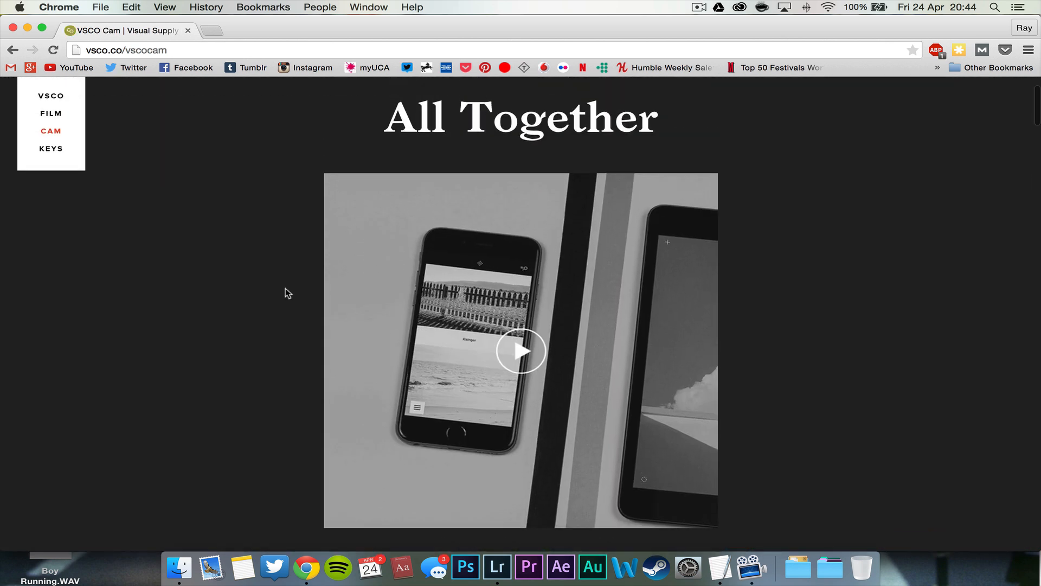
Step: Review the VSCO Cam 4.1 for iOS announcement and the App Store and Google Play download options
scroll(285, 289, "down", 3)
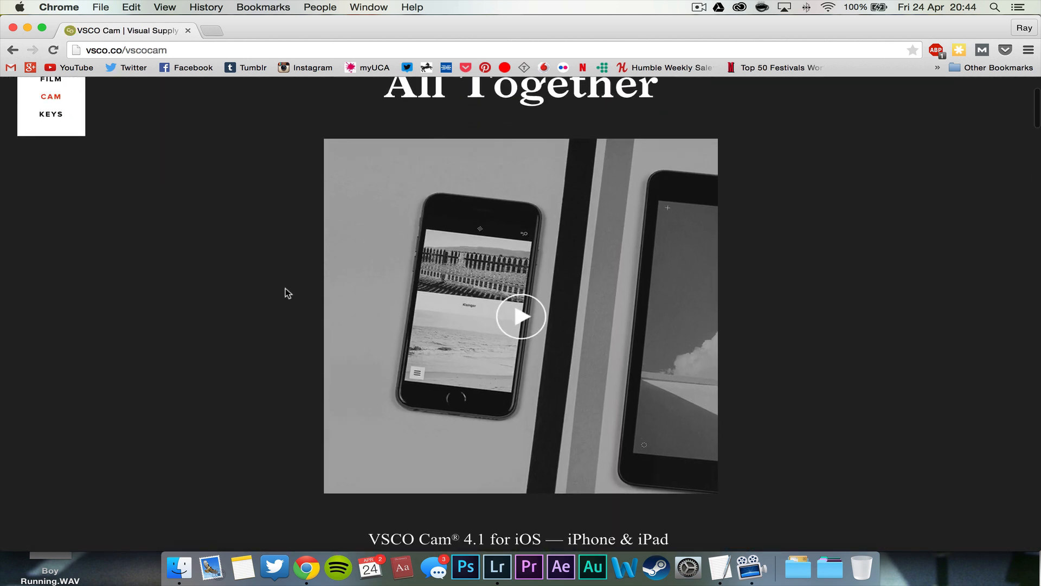
scroll(285, 288, "down", 5)
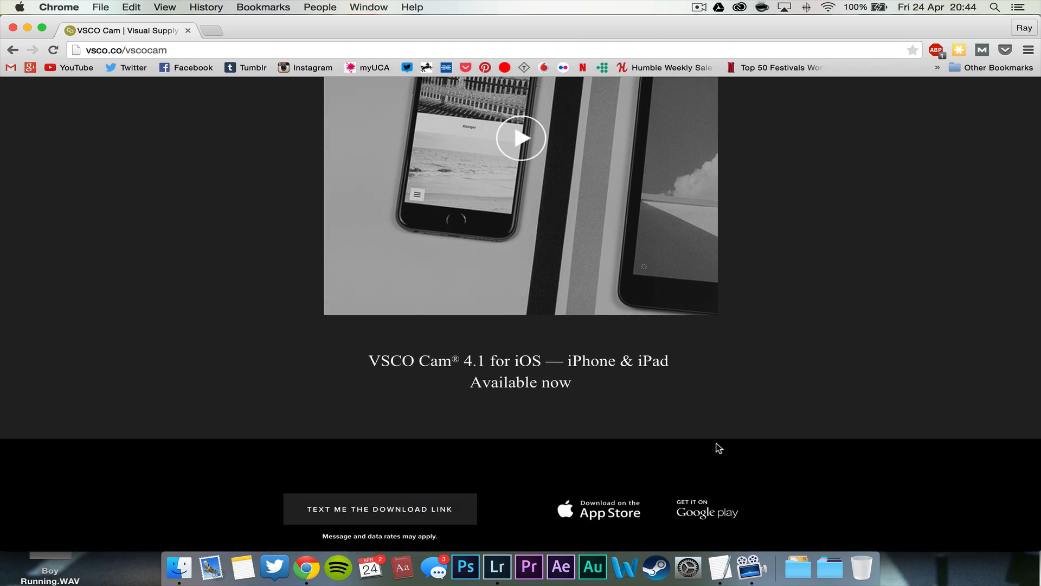
scroll(719, 447, "up", 5)
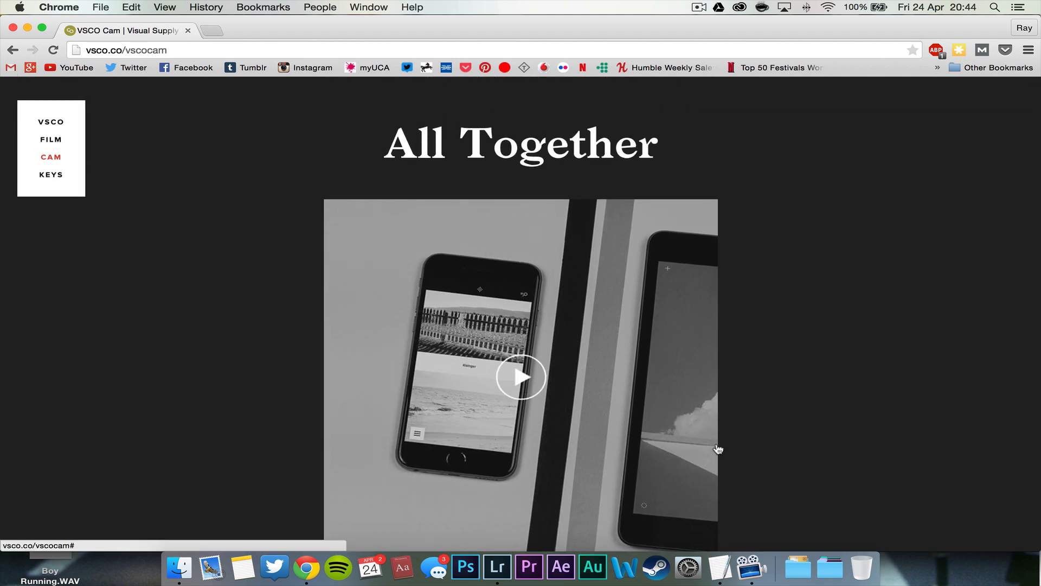
scroll(719, 449, "down", 3)
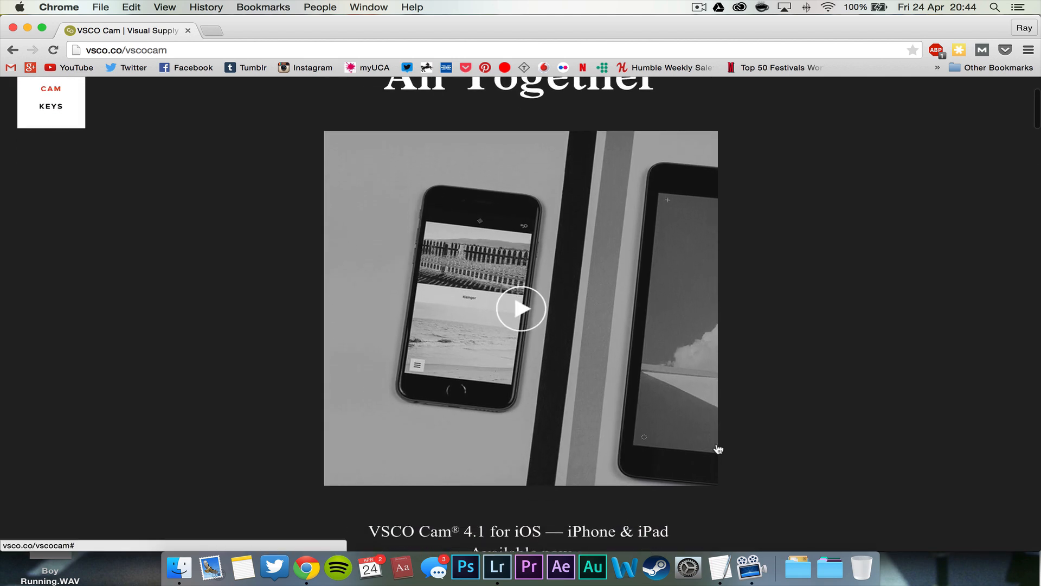
scroll(718, 449, "up", 1)
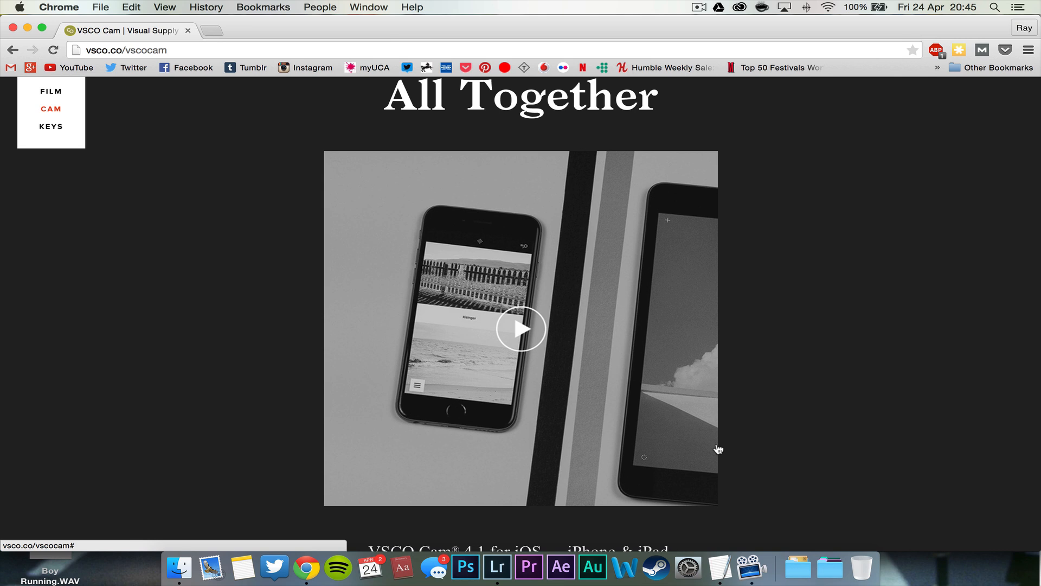
Step: Switch to Lightroom, collapse the Quick Develop section and browse the imported portraits in the Library grid
left_click(499, 567)
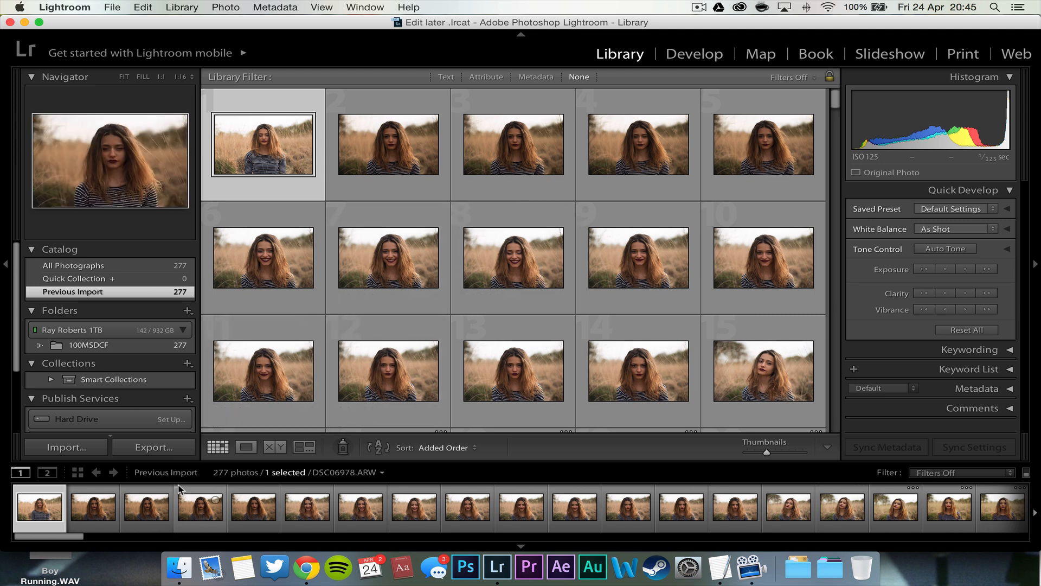
scroll(114, 504, "down", 3)
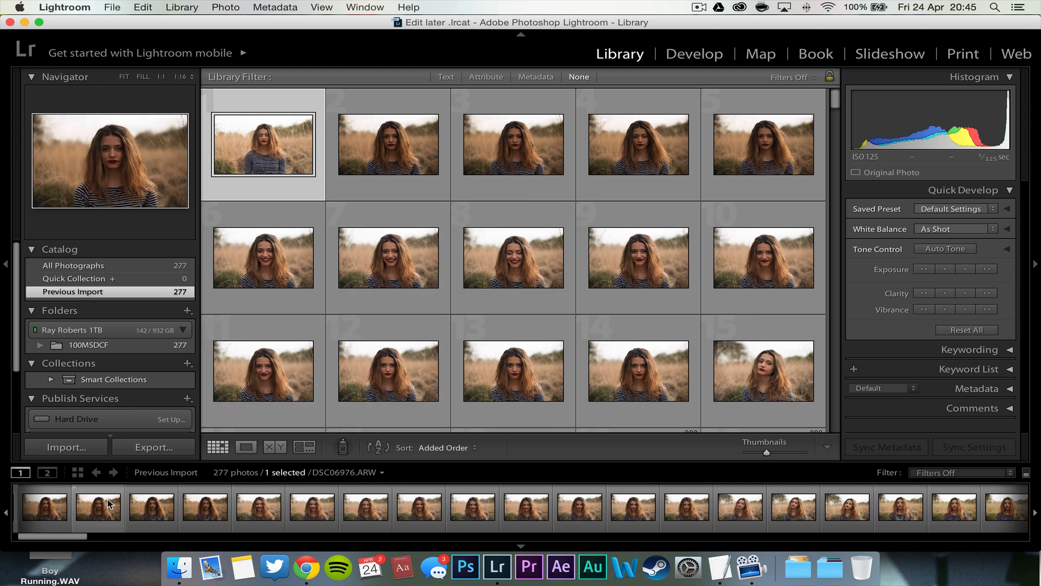
scroll(111, 504, "up", 3)
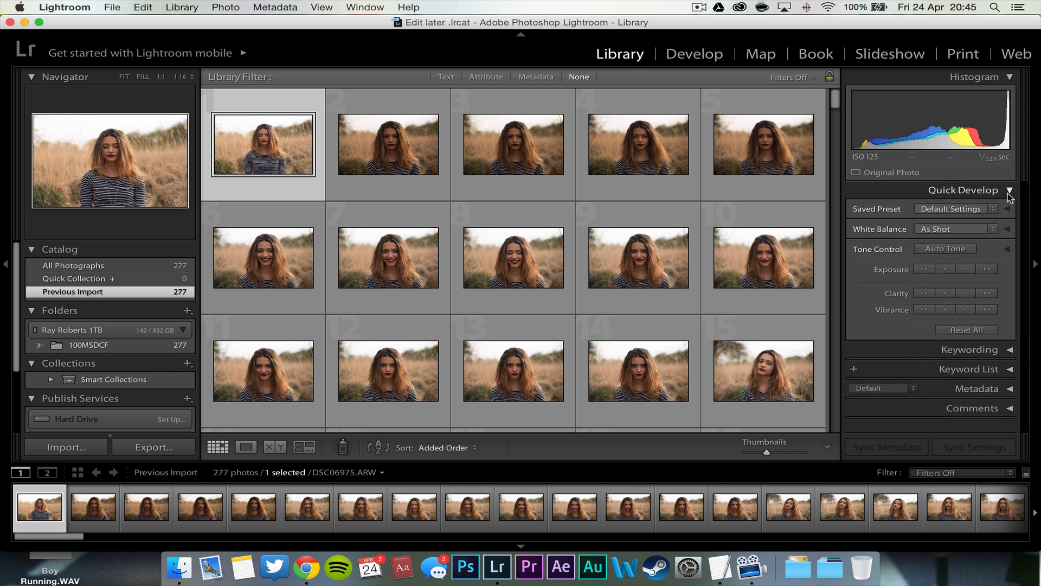
scroll(933, 193, "down", 2)
scroll(932, 194, "up", 2)
left_click(970, 190)
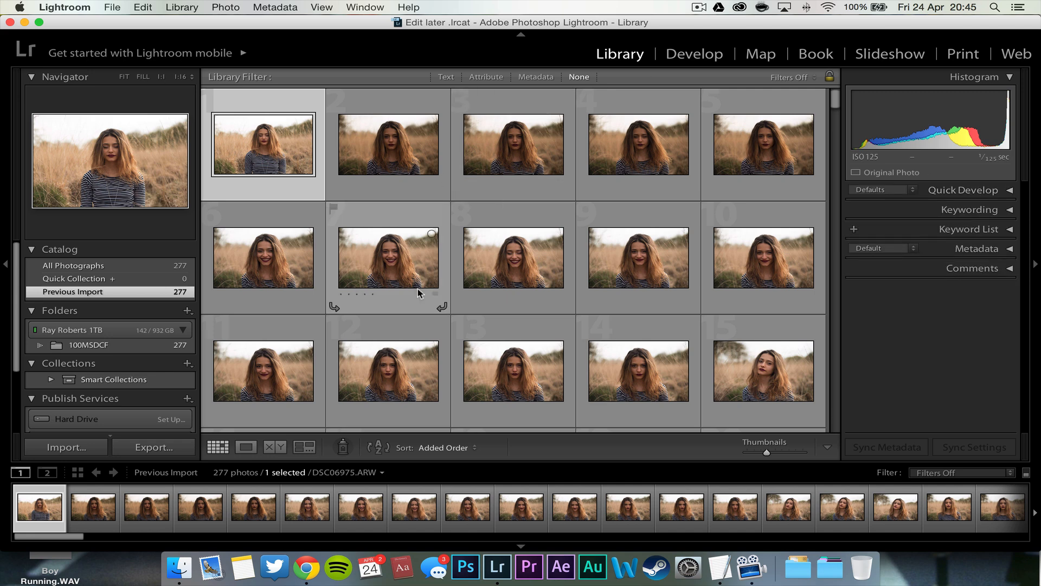
scroll(418, 291, "down", 5)
scroll(418, 292, "down", 10)
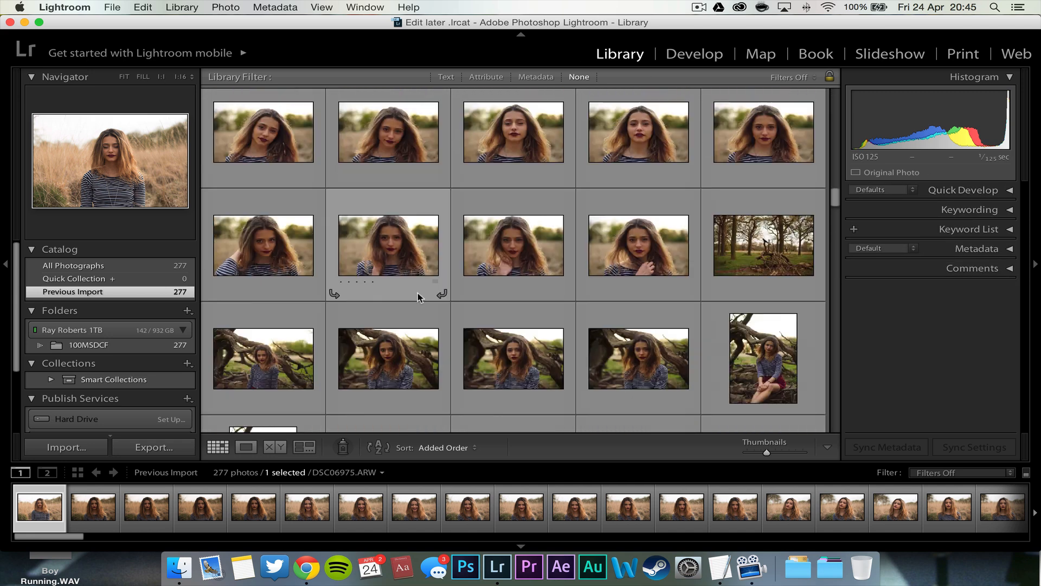
Step: Open the Develop module and select the portrait DSC06986.ARW for editing
left_click(673, 52)
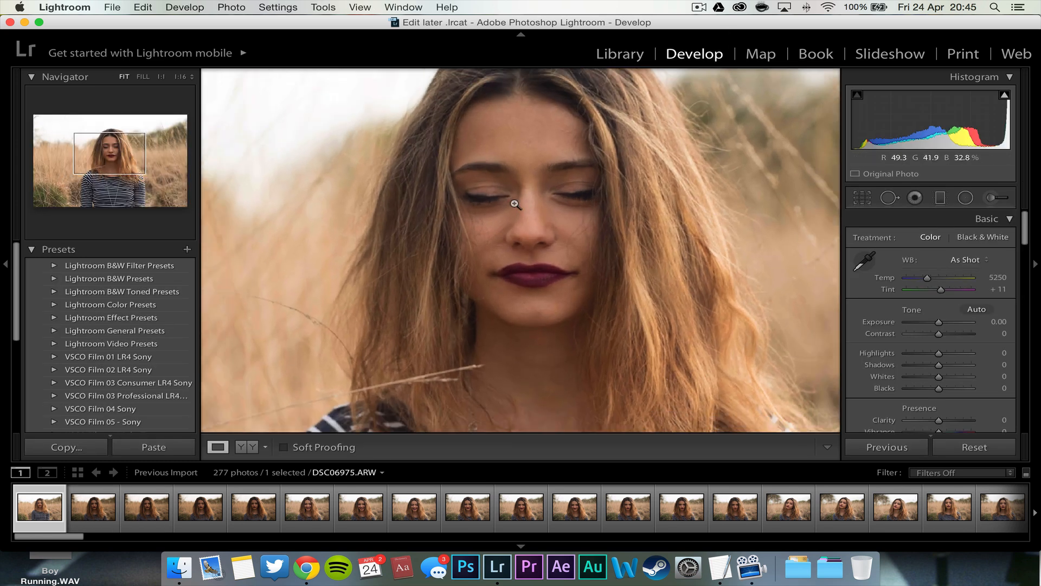
key("Right")
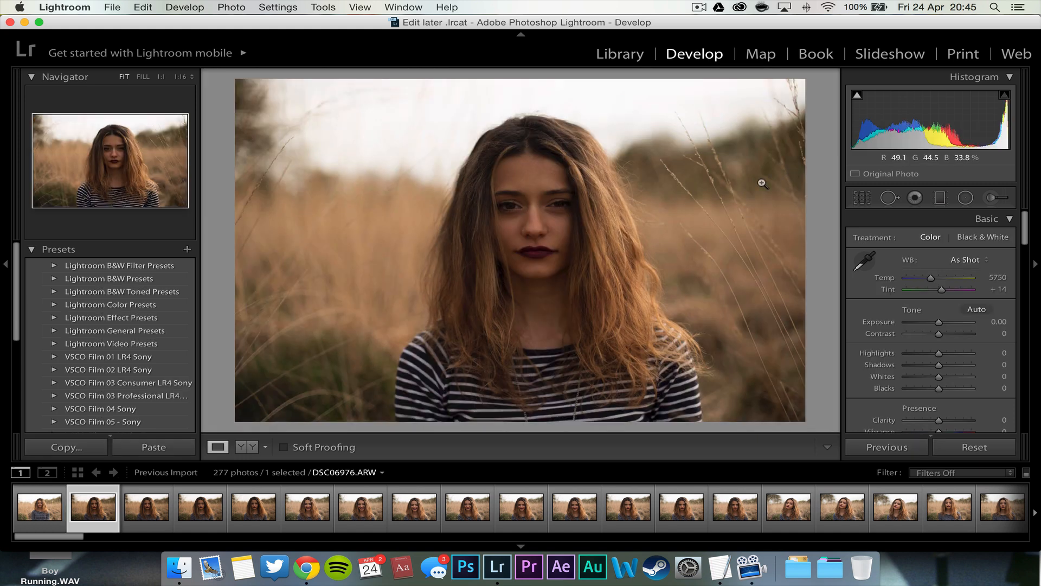
left_click(360, 507)
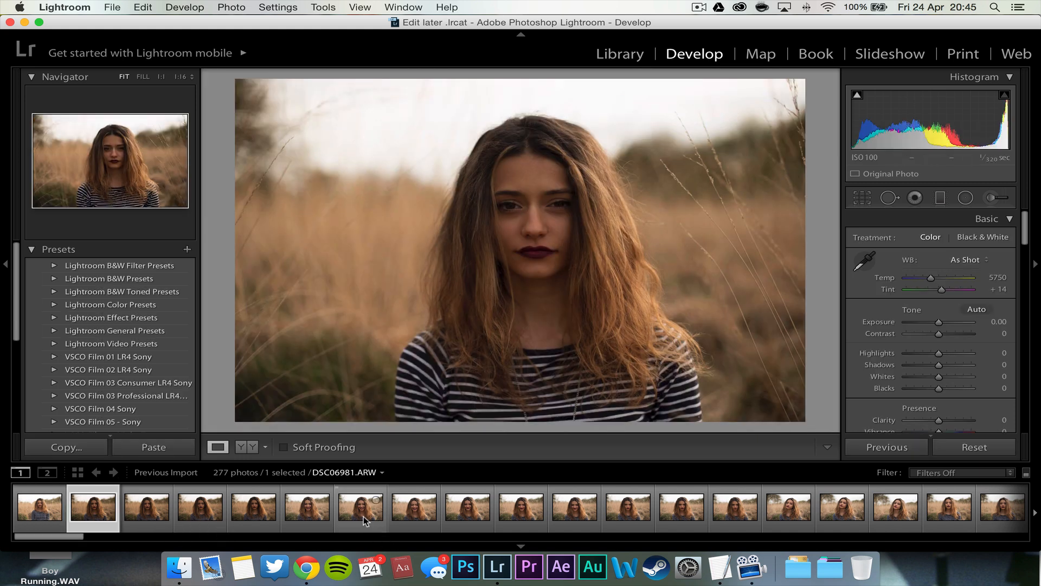
left_click(527, 516)
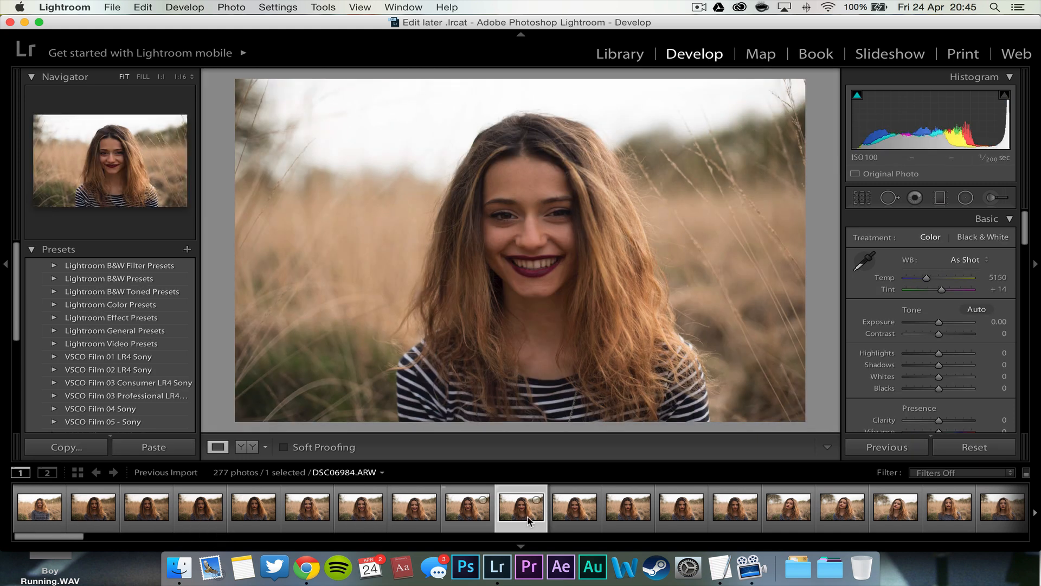
key("Right")
key("Right")
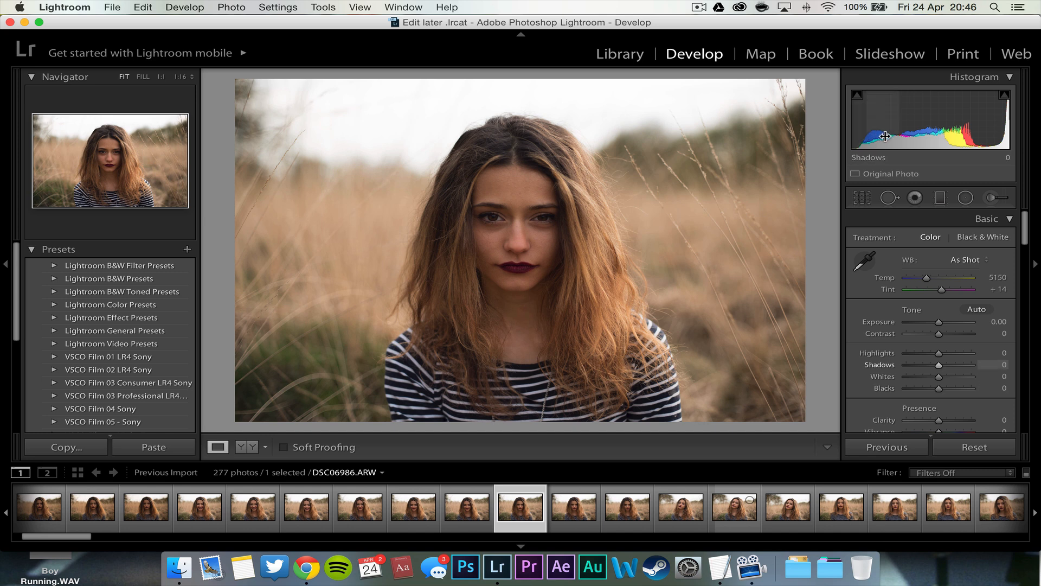
Step: Adjust the portrait's tone by setting Highlights to −6, Shadows to +12 and Whites to +30
left_click_drag(939, 353, 936, 354)
mouse_move(916, 128)
left_mouse_down()
mouse_move(925, 127)
mouse_move(914, 128)
left_mouse_up()
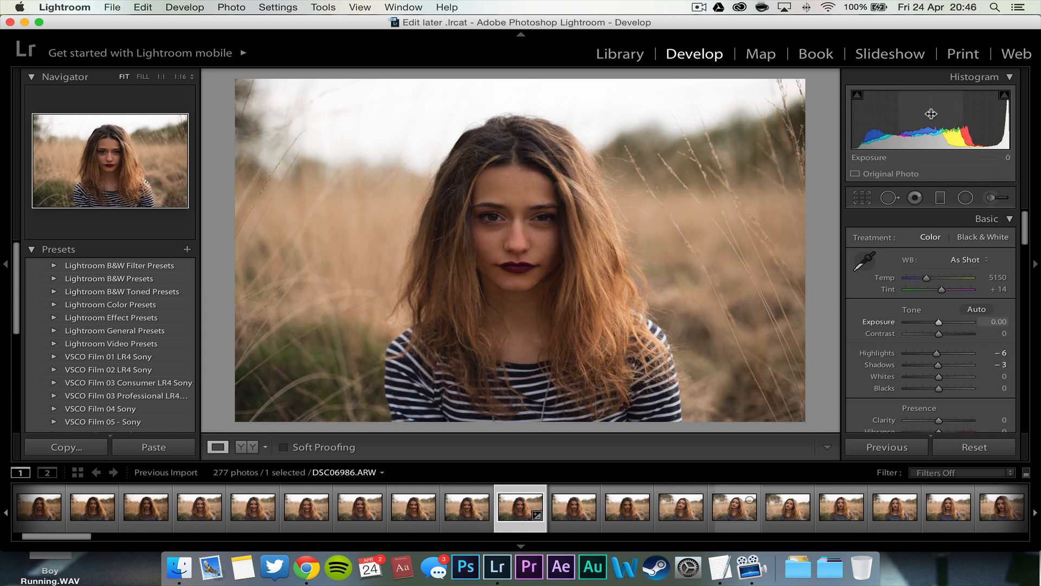
left_click_drag(938, 368, 945, 367)
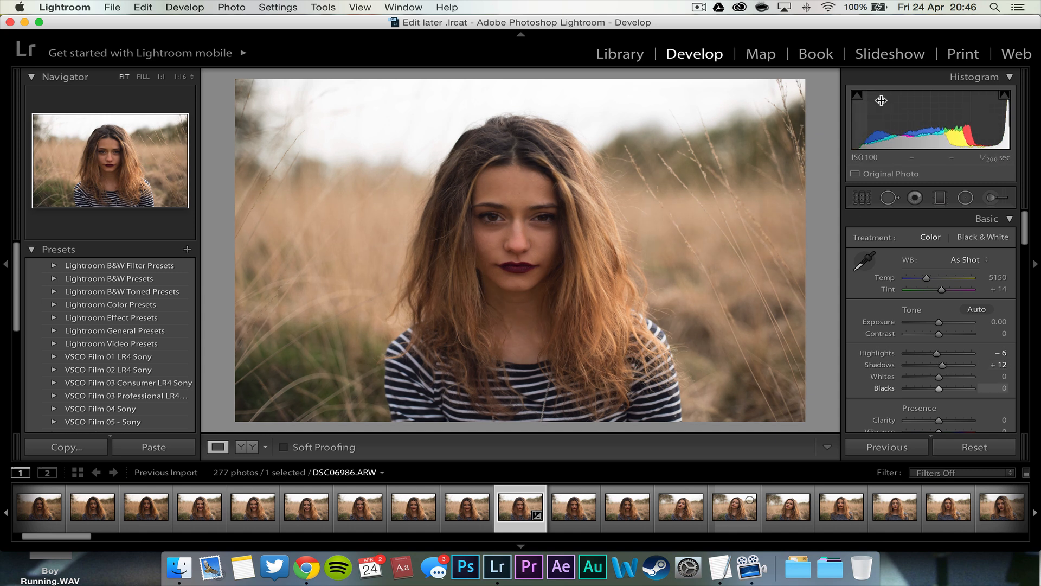
left_click_drag(995, 119, 1007, 119)
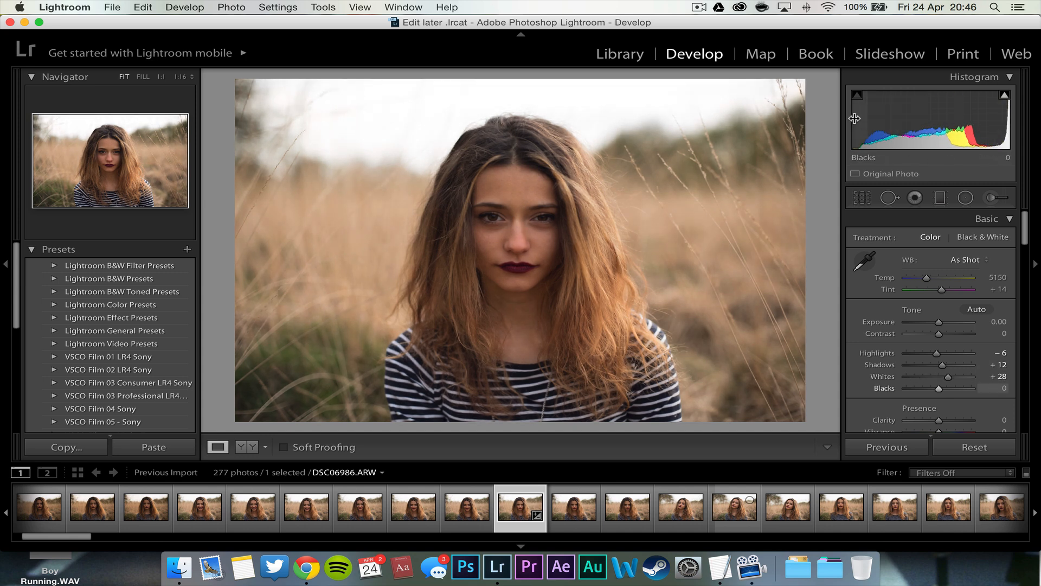
left_click(502, 219)
left_click(556, 227)
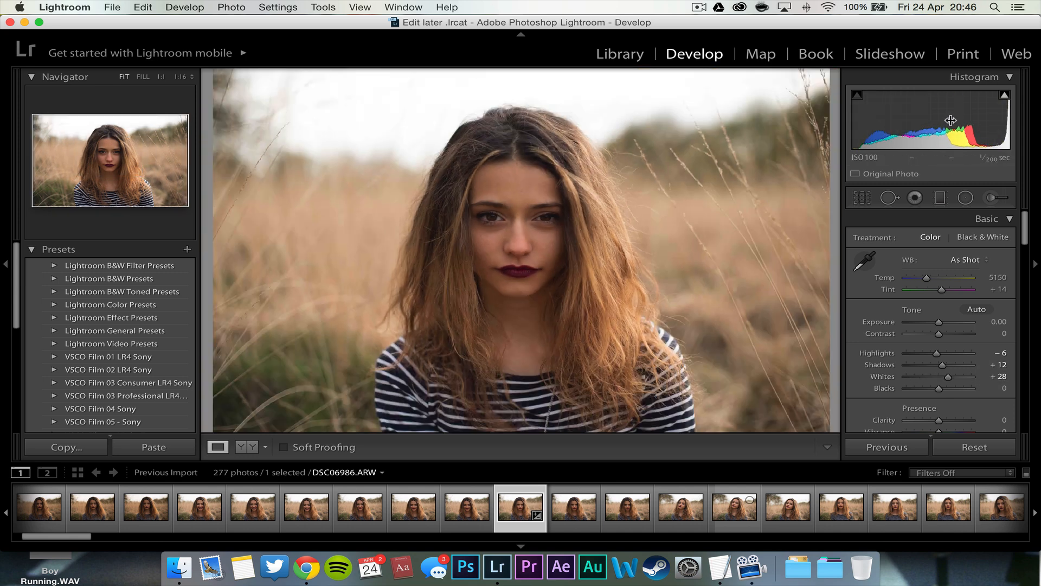
mouse_move(1014, 133)
left_mouse_down()
mouse_move(997, 126)
mouse_move(1022, 126)
mouse_move(1002, 121)
left_mouse_up()
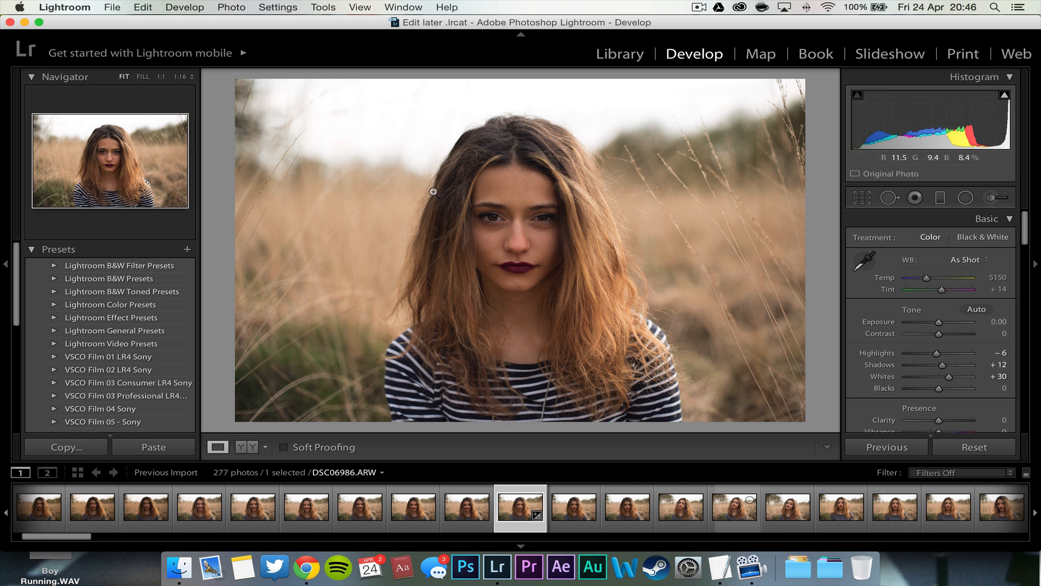
Step: Look through the available preset folders, including the contents of VSCO Film 01 LR4 Sony and VSCO Film 02 LR4 Sony
scroll(95, 367, "down", 5)
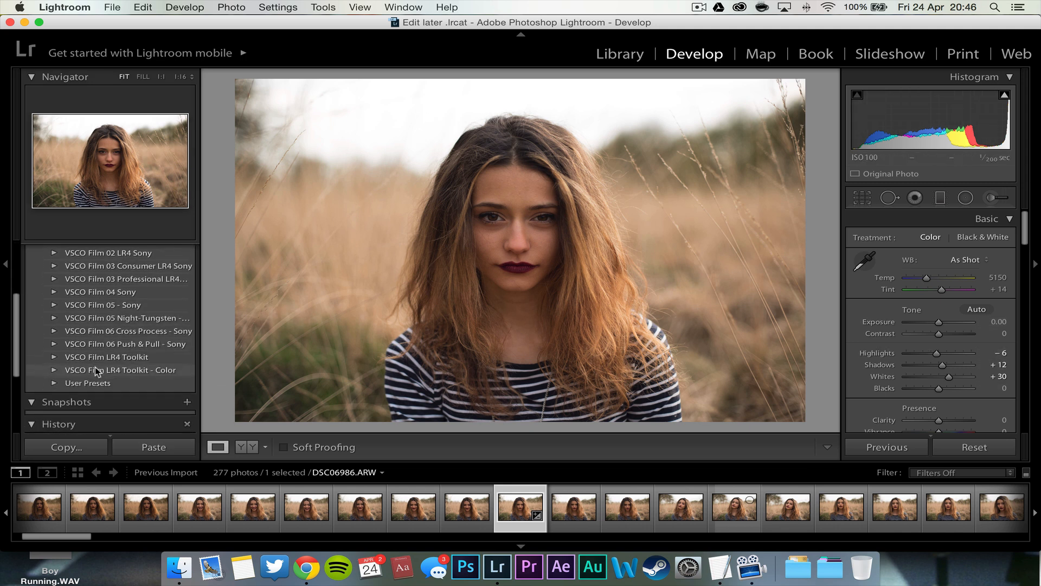
scroll(96, 366, "up", 3)
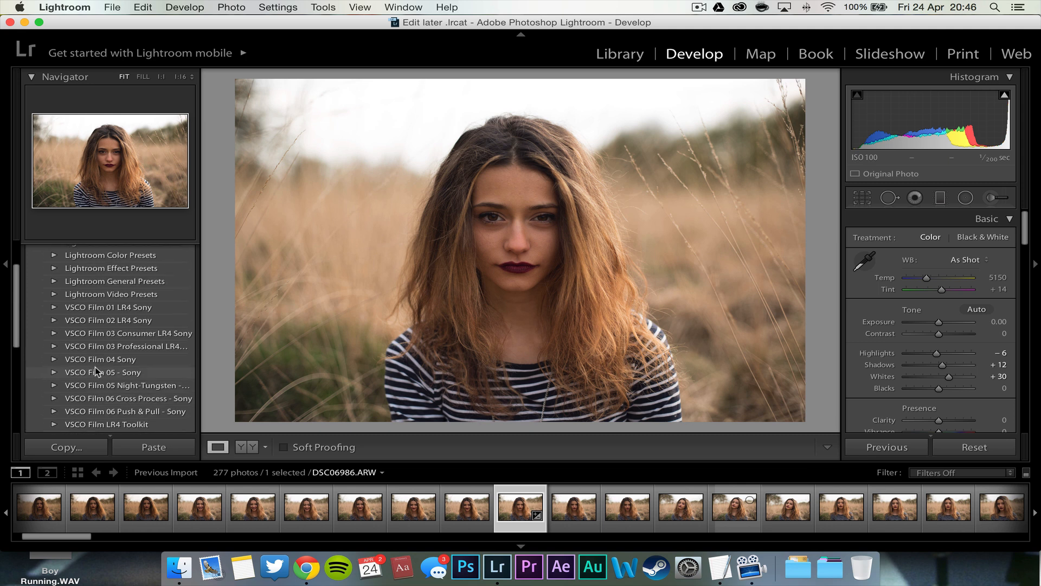
left_click(54, 307)
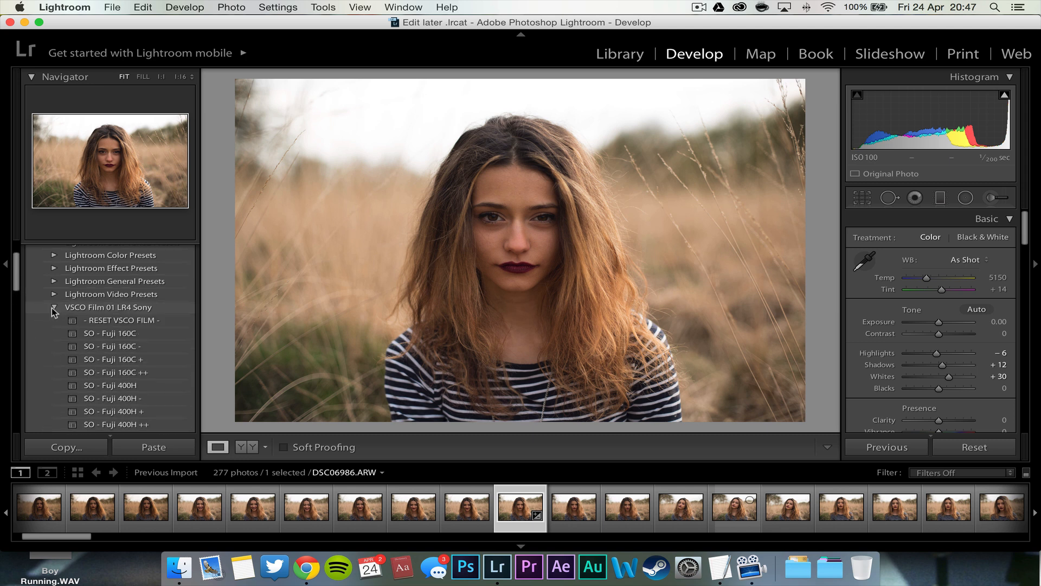
scroll(134, 371, "down", 9)
scroll(134, 371, "up", 8)
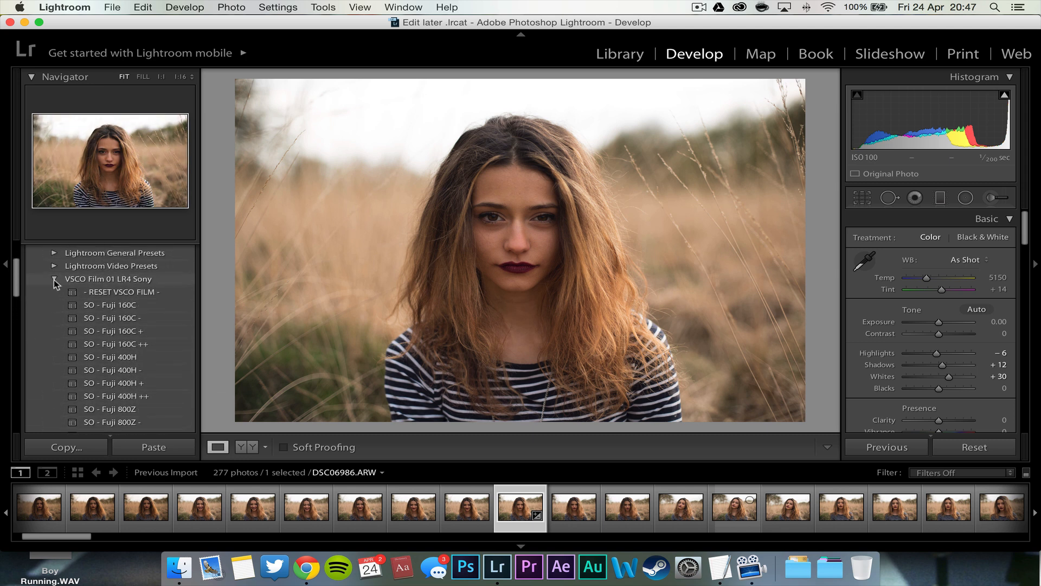
left_click(54, 279)
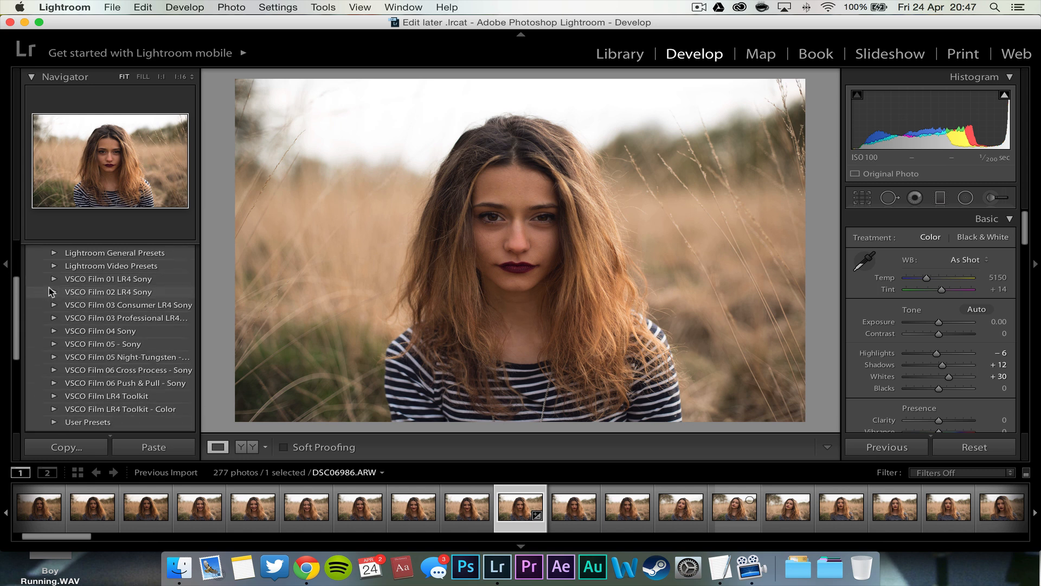
left_click(53, 291)
left_click(52, 279)
left_click(54, 292)
left_click(54, 292)
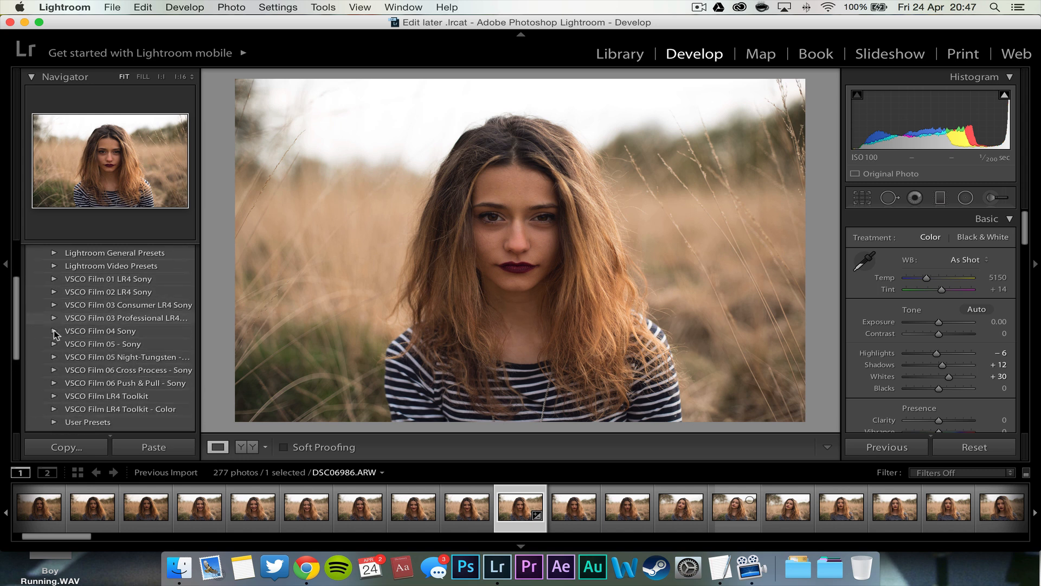
Step: Examine the presets in the VSCO Film 06 Cross Process - Sony folder and collapse it again
left_click(52, 372)
scroll(55, 372, "down", 3)
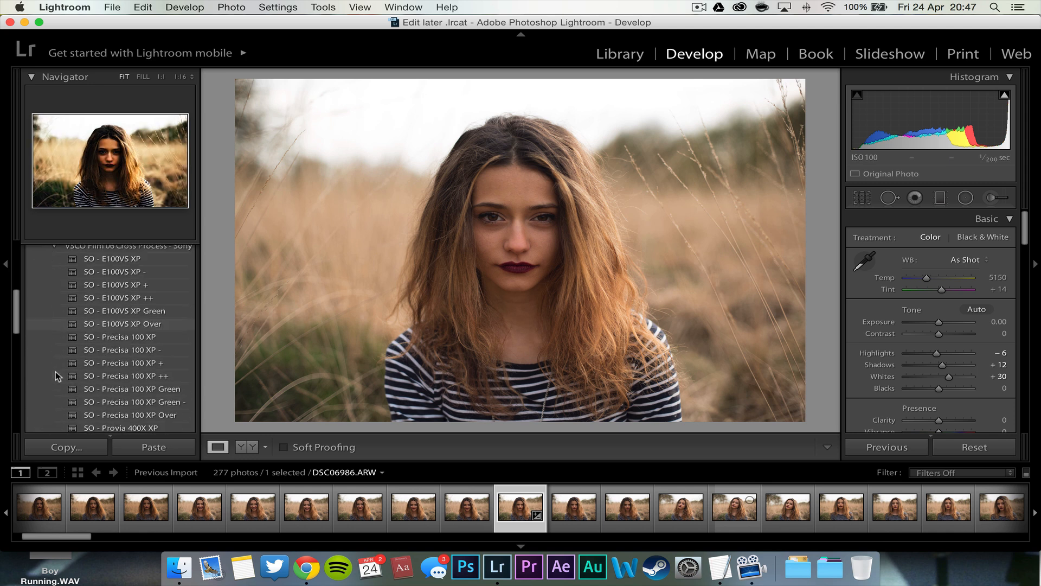
scroll(55, 372, "down", 10)
scroll(55, 371, "up", 8)
scroll(55, 372, "up", 2)
left_click(54, 372)
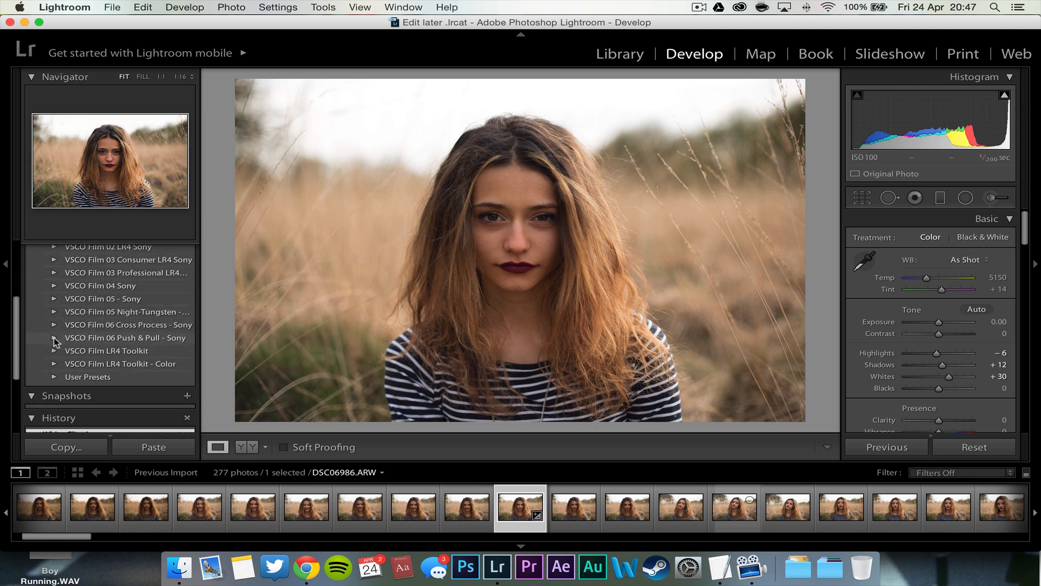
Step: Apply the SO - Portra 160+1 +++ preset from the VSCO Film 06 Push & Pull - Sony folder, trying plain SO - Portra 160+1 first
left_click(55, 338)
scroll(81, 355, "down", 5)
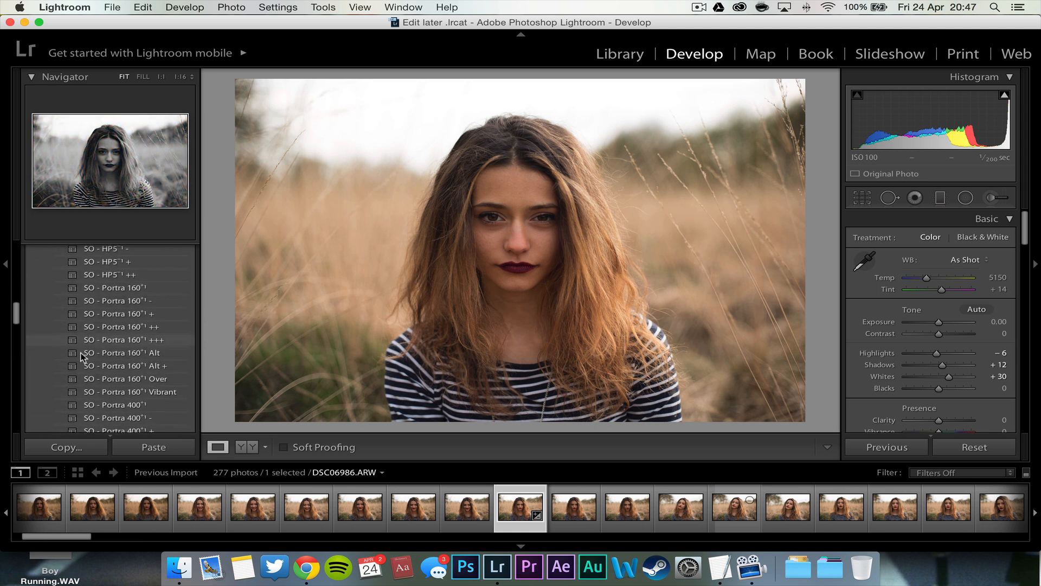
left_click(102, 291)
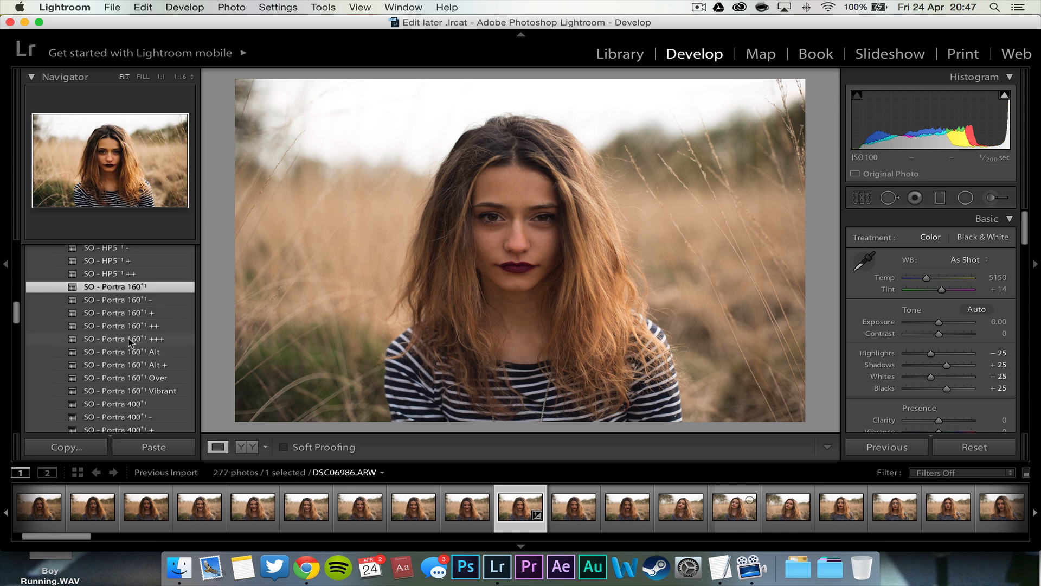
left_click(123, 335)
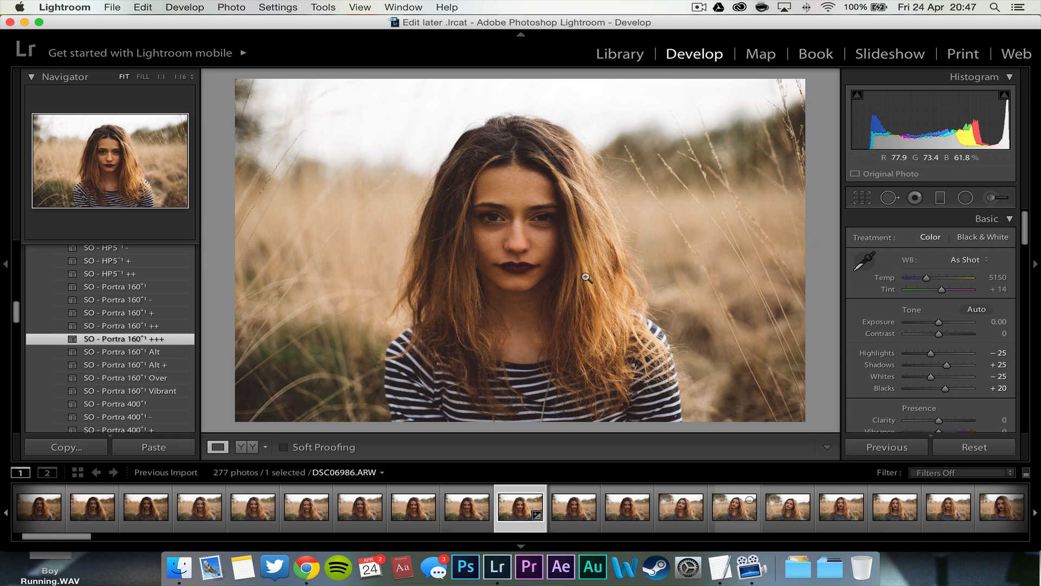
Step: Fine-tune the preset's tone by setting Shadows to +45 and Whites to −1
left_click_drag(417, 286, 513, 261)
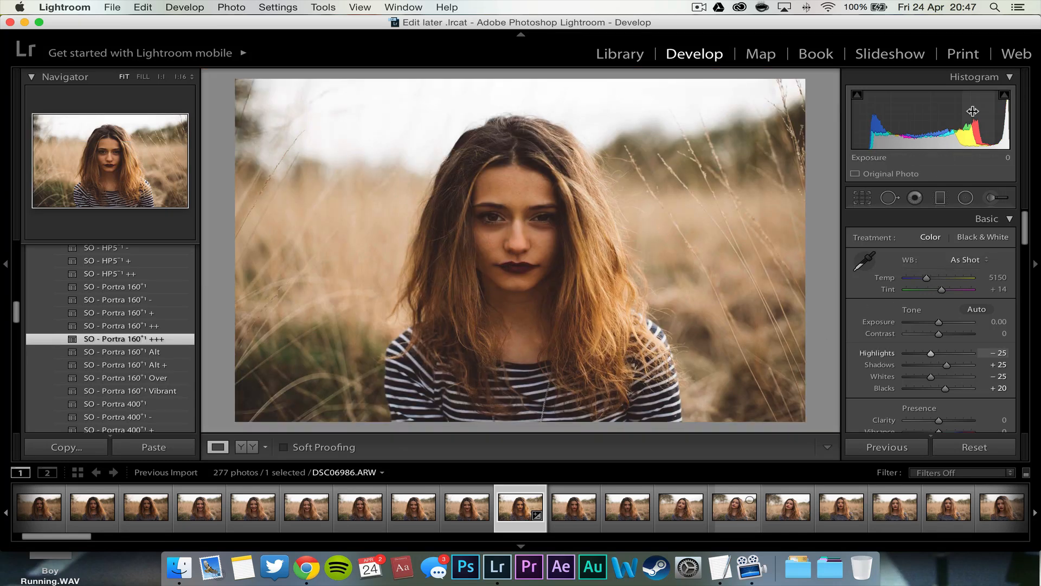
left_click_drag(947, 367, 954, 366)
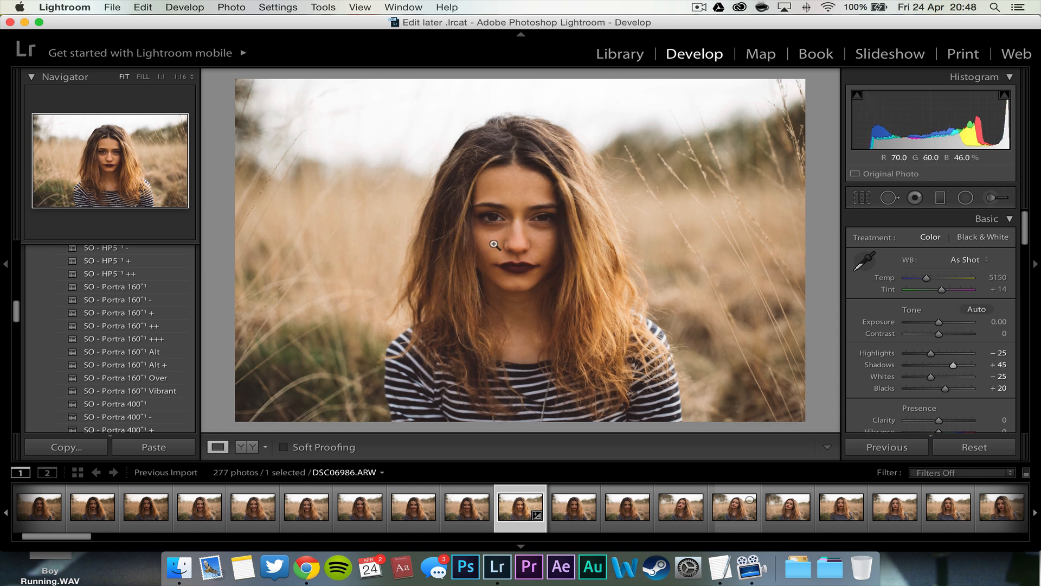
left_click_drag(981, 122, 1007, 122)
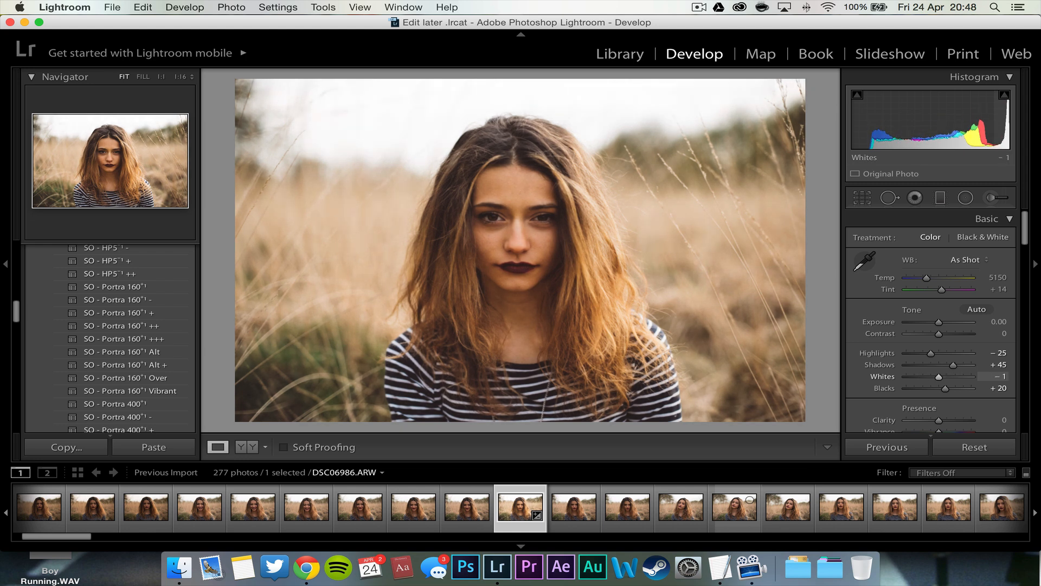
scroll(956, 365, "down", 5)
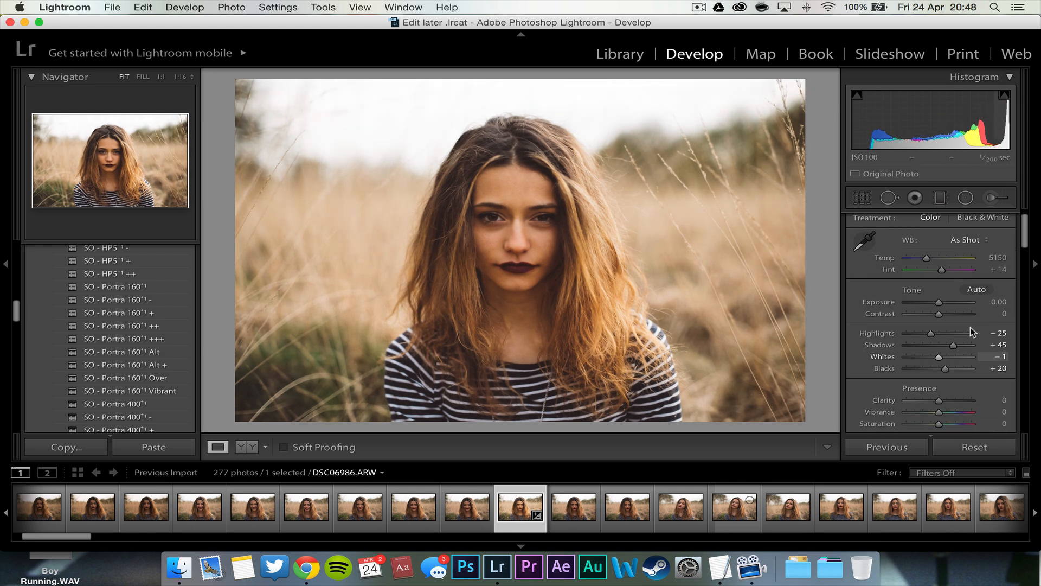
Step: Try brightening the portrait by raising Exposure to +0.74 through the histogram, then undo the change
scroll(970, 327, "up", 5)
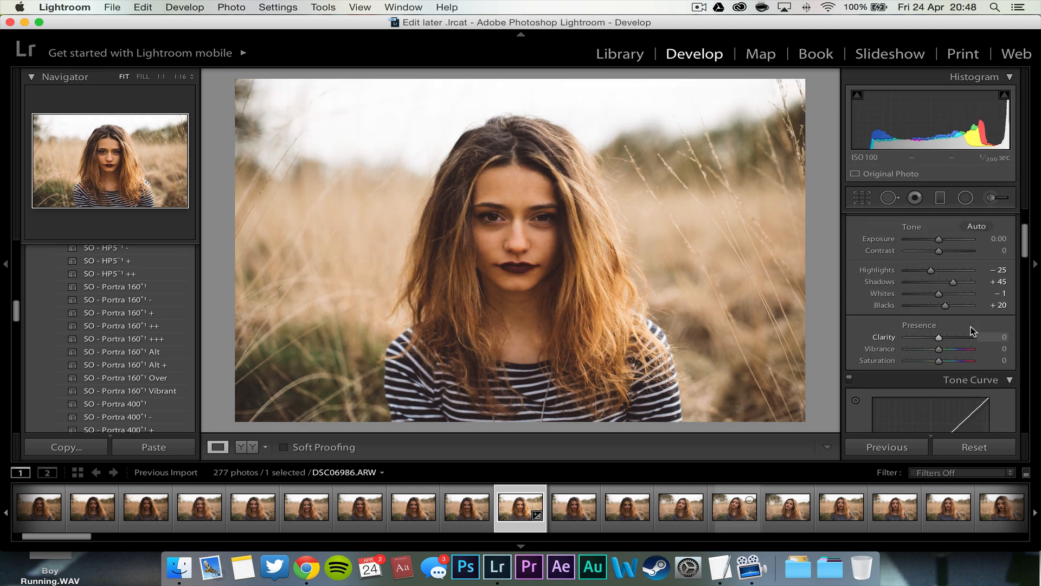
scroll(899, 287, "up", 1)
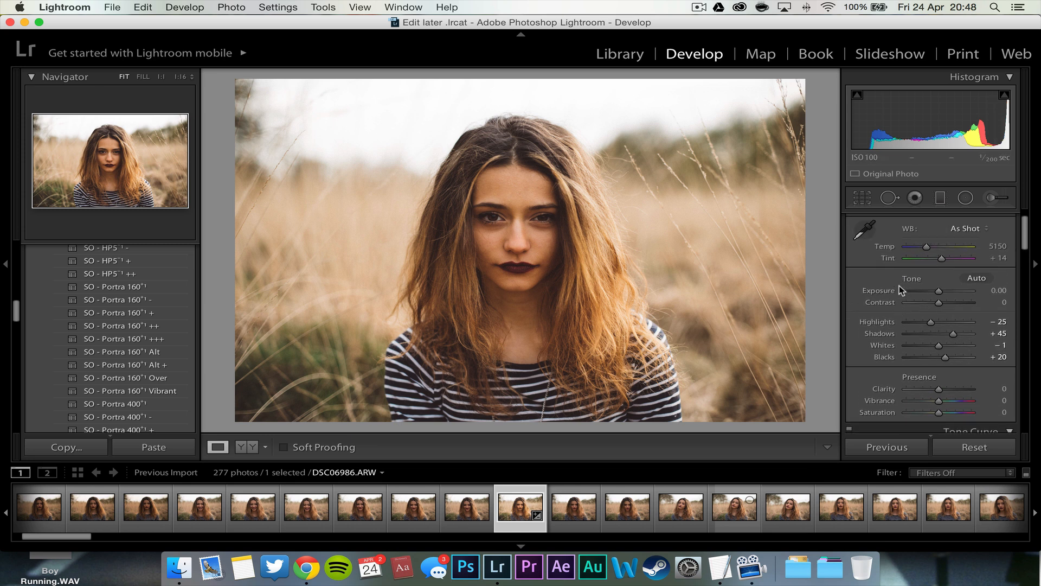
scroll(899, 286, "down", 1)
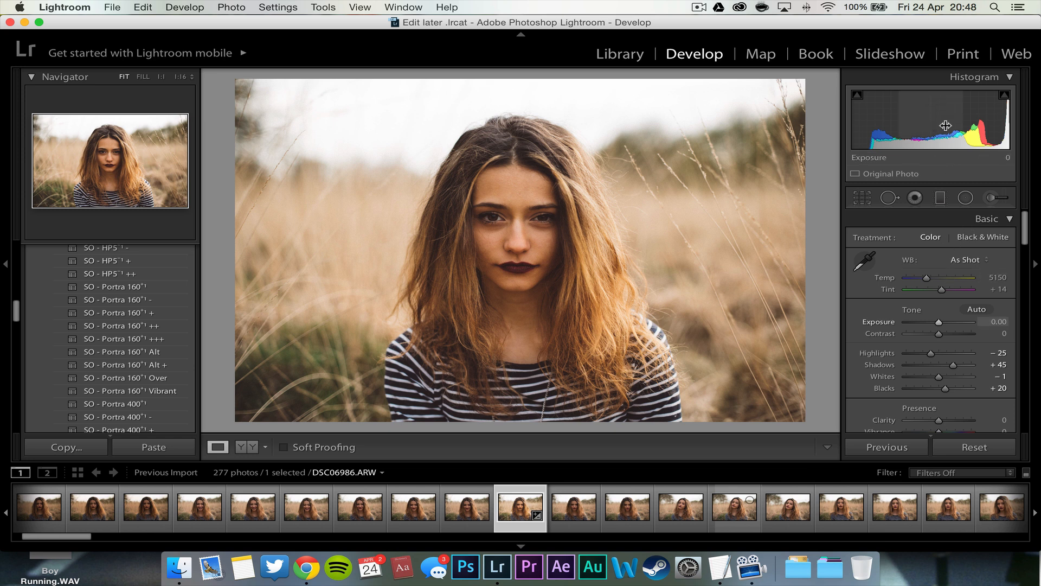
left_click_drag(931, 125, 957, 124)
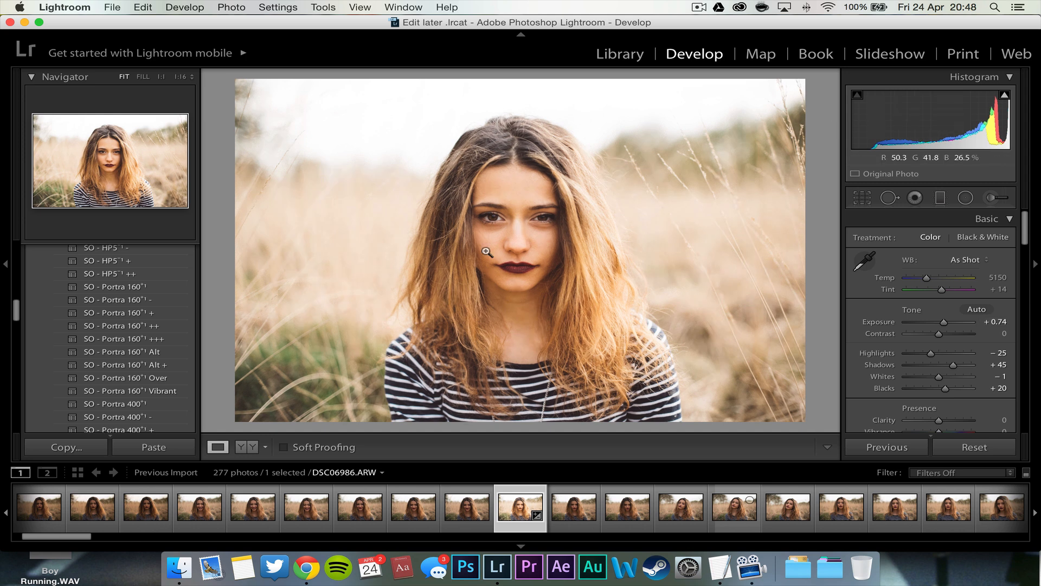
left_click(503, 226)
left_click_drag(496, 187, 497, 219)
left_click(496, 219)
key("super+z")
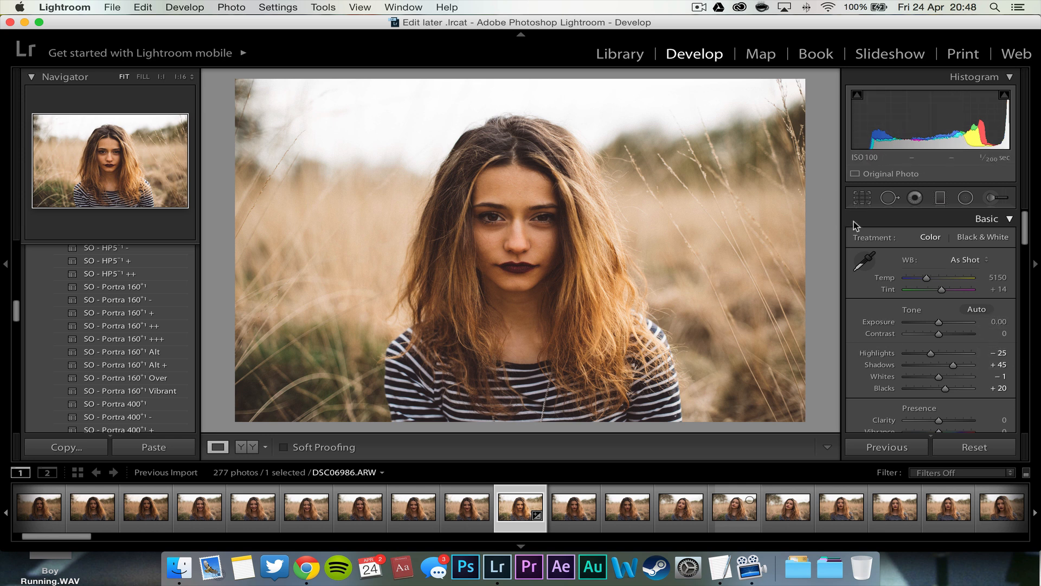
Step: Try cooling the white balance to a Temp of 3451 and undo it
scroll(898, 285, "down", 2)
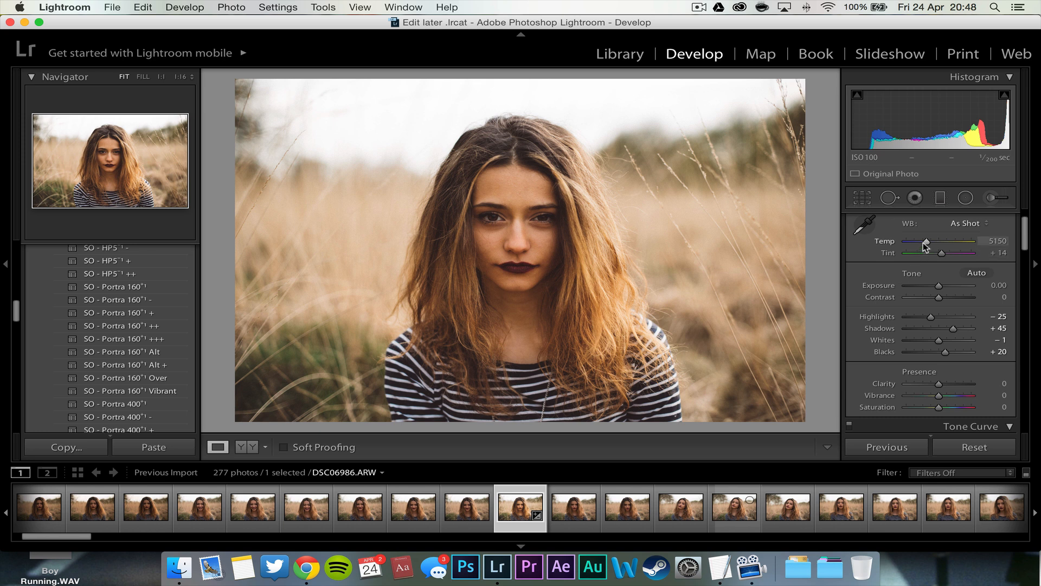
mouse_move(925, 245)
left_mouse_down()
mouse_move(935, 246)
mouse_move(916, 244)
left_mouse_up()
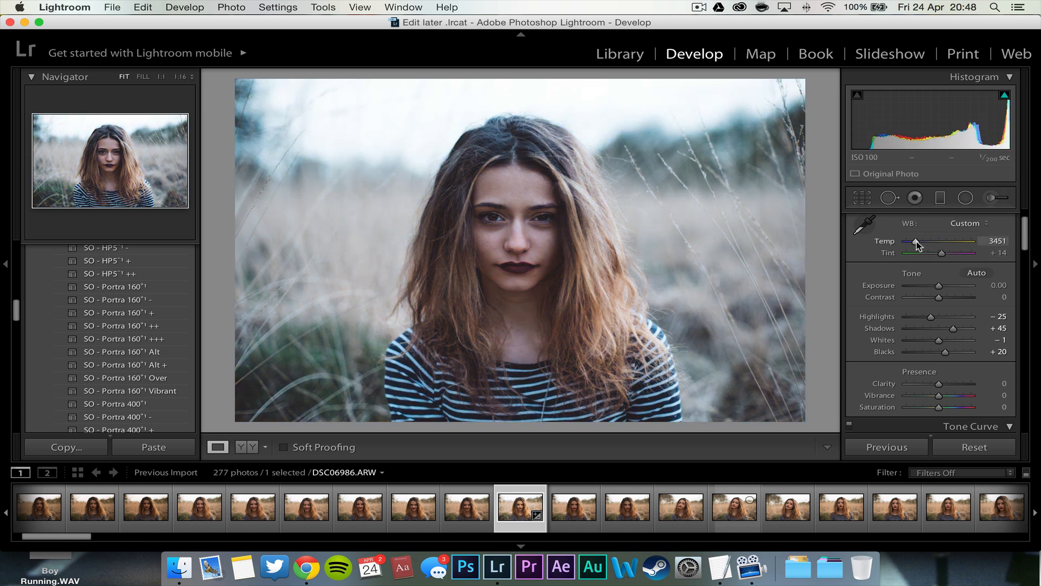
key("super+z")
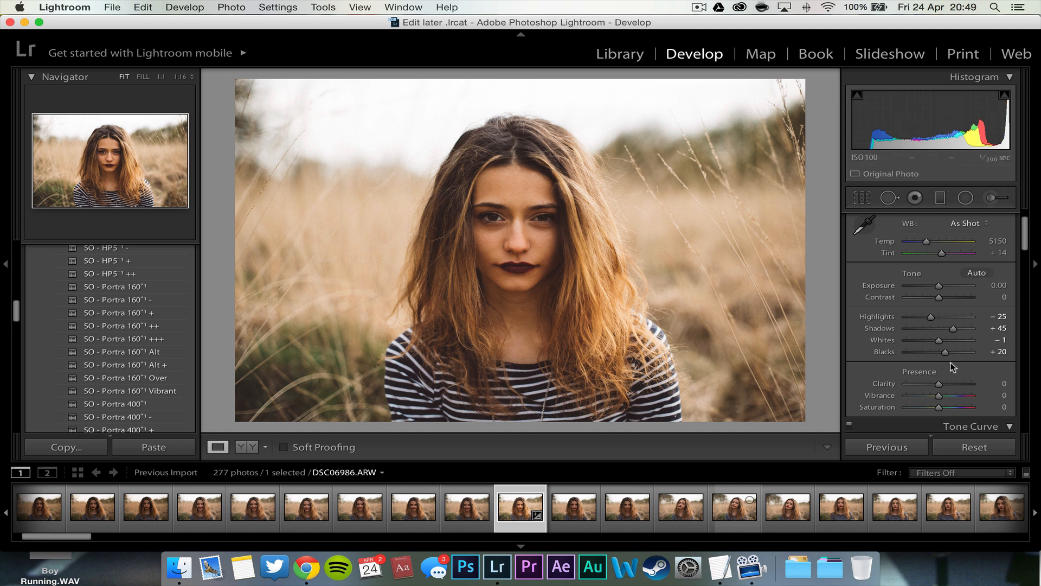
Step: Set the portrait's Vibrance to +9
scroll(943, 374, "down", 2)
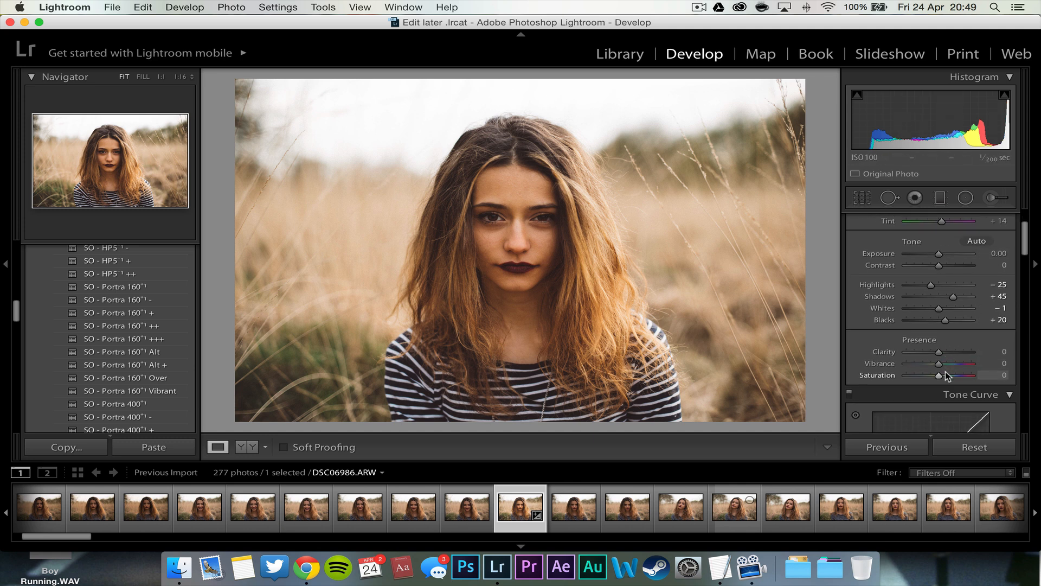
left_click_drag(942, 365, 942, 365)
scroll(941, 282, "up", 4)
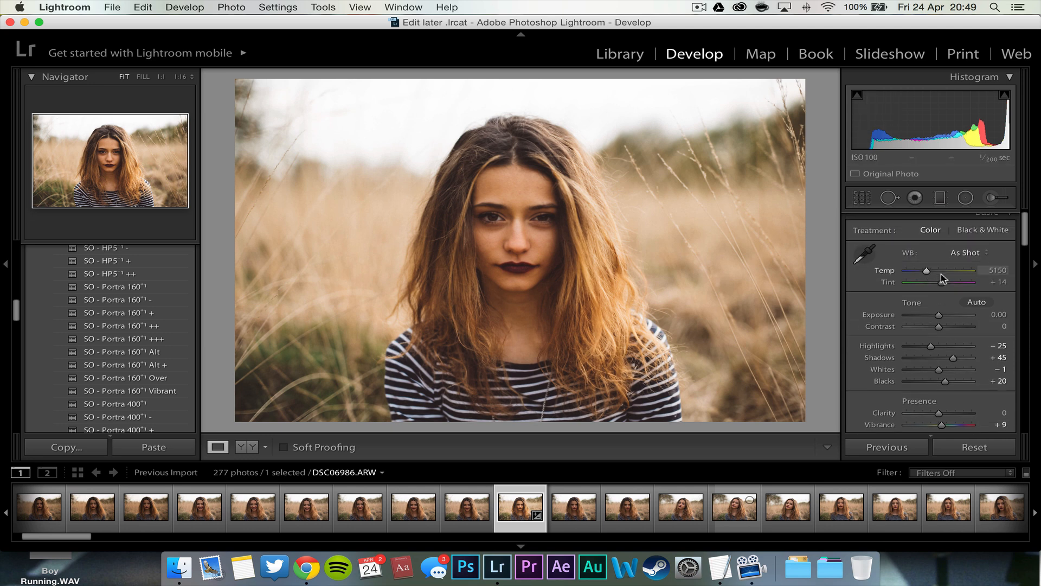
Step: Look through the portrait's Develop adjustments, from Basic and Tone Curve to Noise Reduction and Lens Corrections
scroll(878, 252, "down", 15)
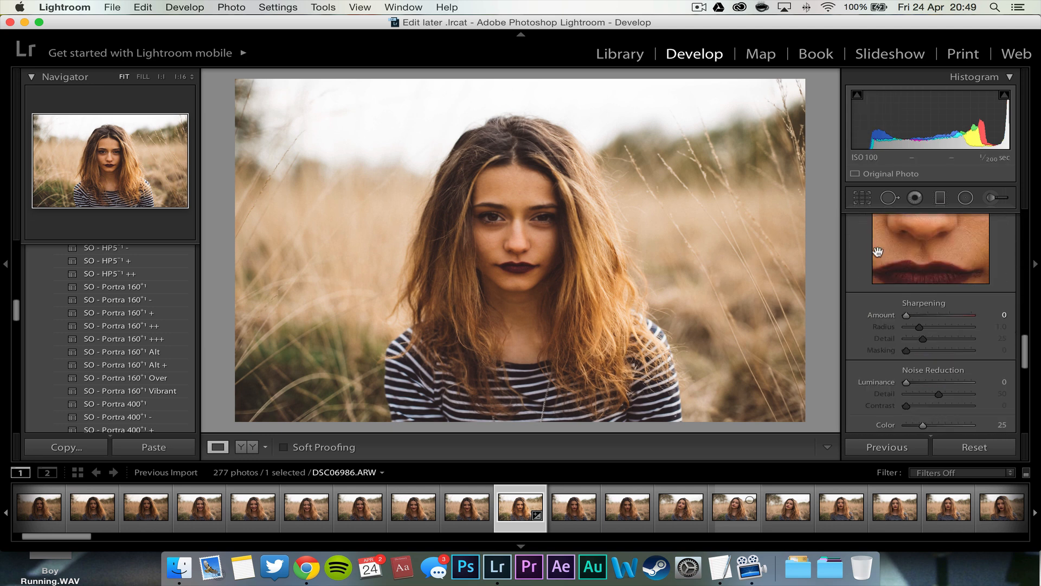
scroll(877, 251, "down", 8)
scroll(877, 251, "up", 20)
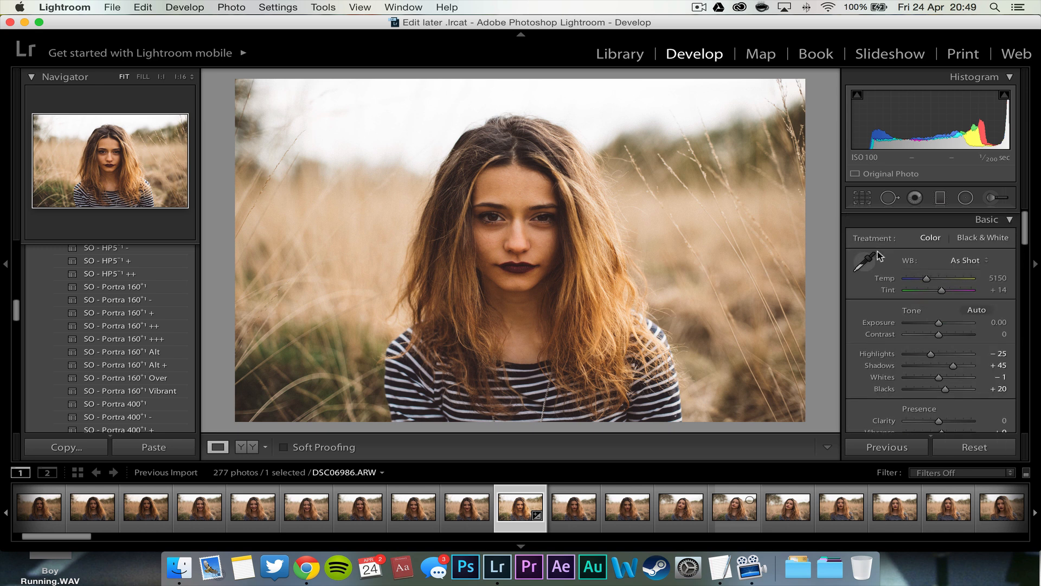
scroll(877, 252, "down", 6)
scroll(877, 252, "up", 6)
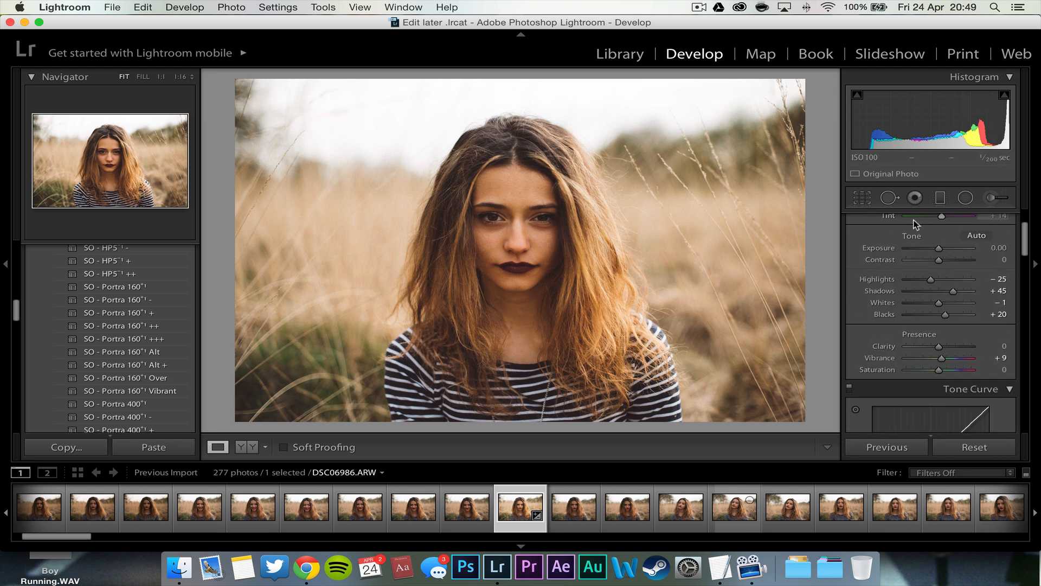
scroll(895, 282, "down", 12)
scroll(895, 282, "down", 8)
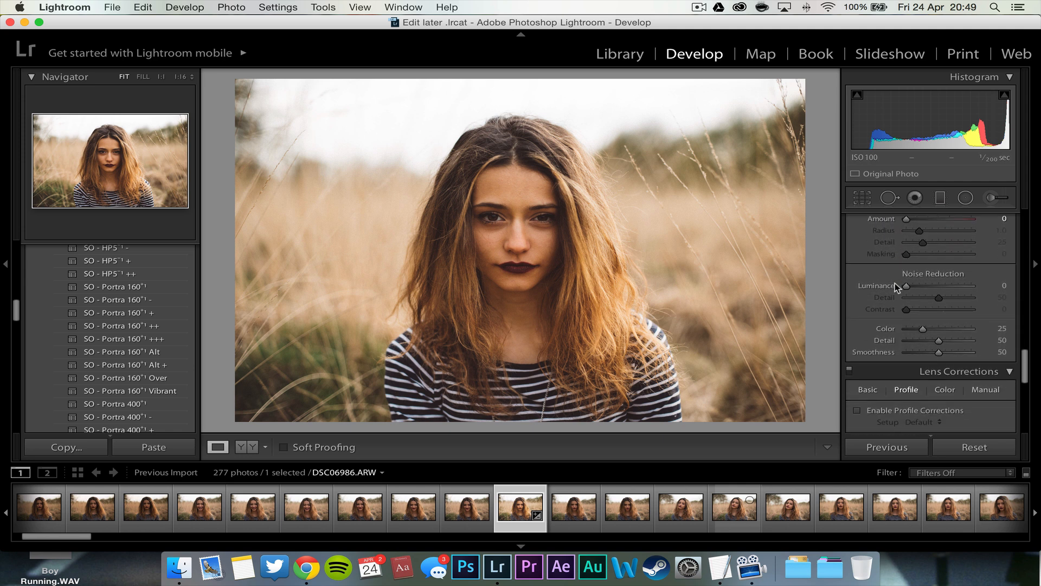
left_click(276, 7)
mouse_move(231, 6)
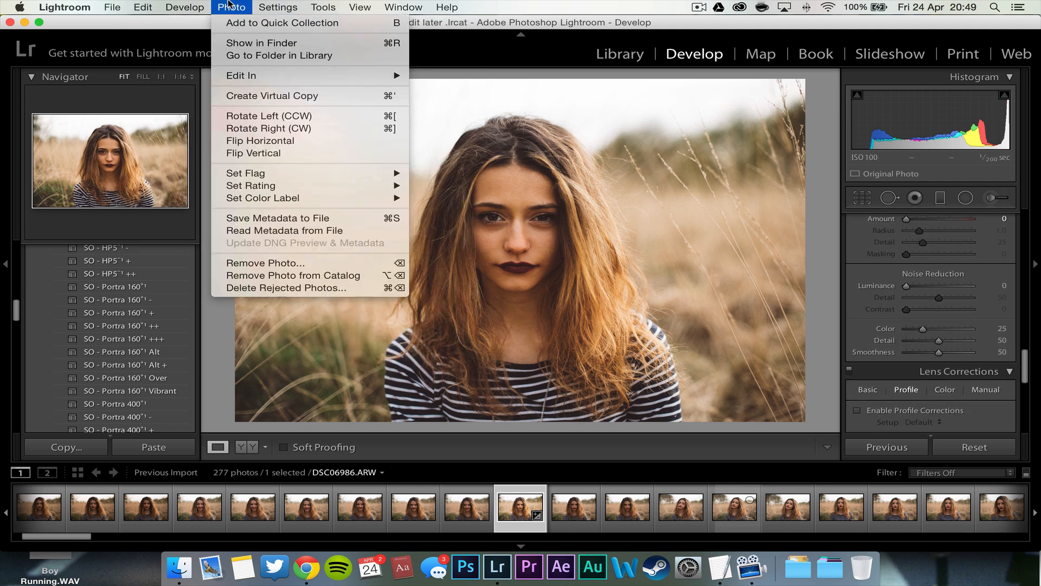
mouse_move(323, 7)
left_click(845, 313)
scroll(845, 315, "up", 10)
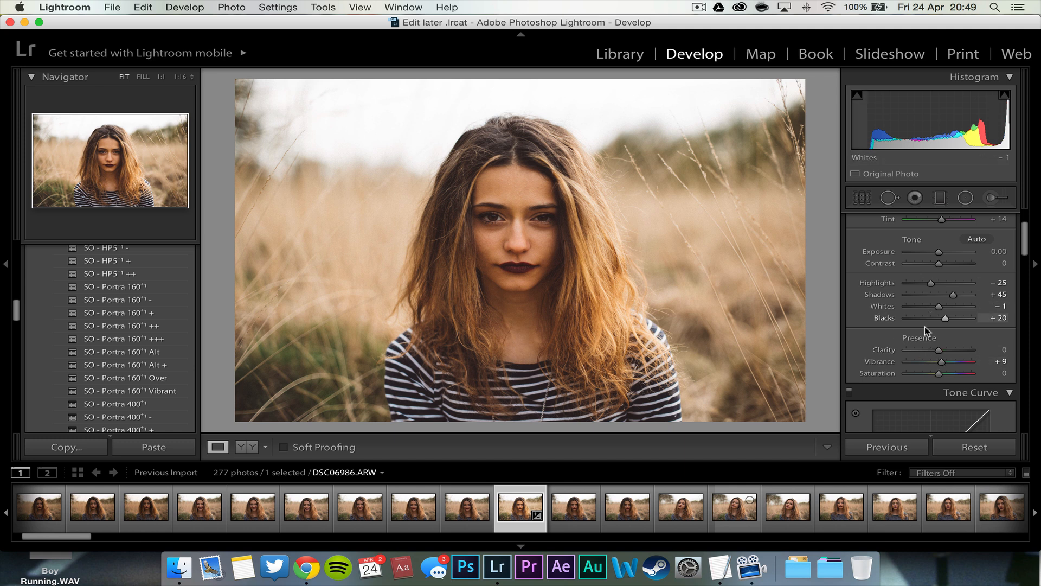
scroll(927, 368, "down", 10)
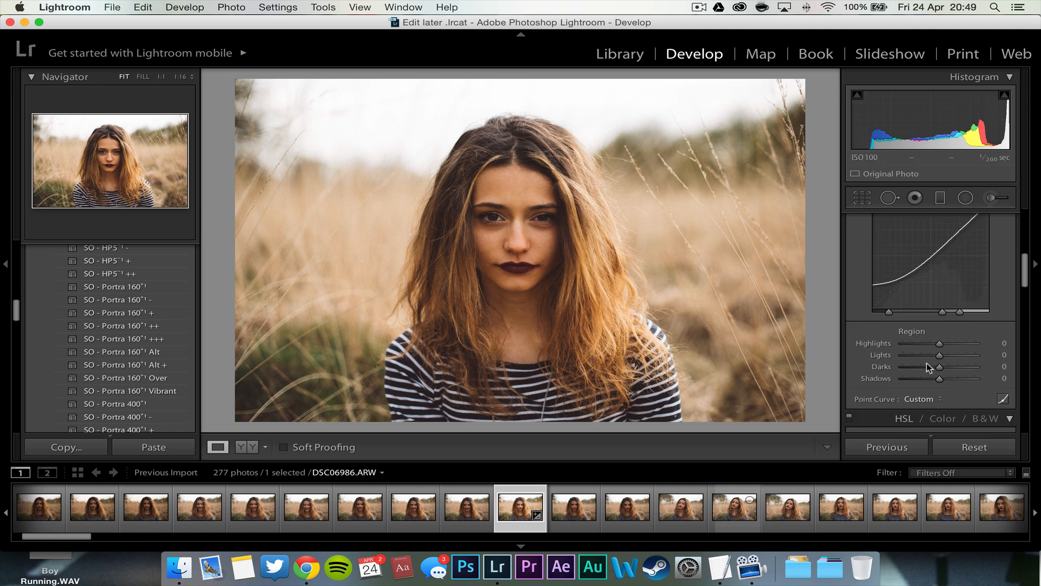
scroll(928, 368, "up", 10)
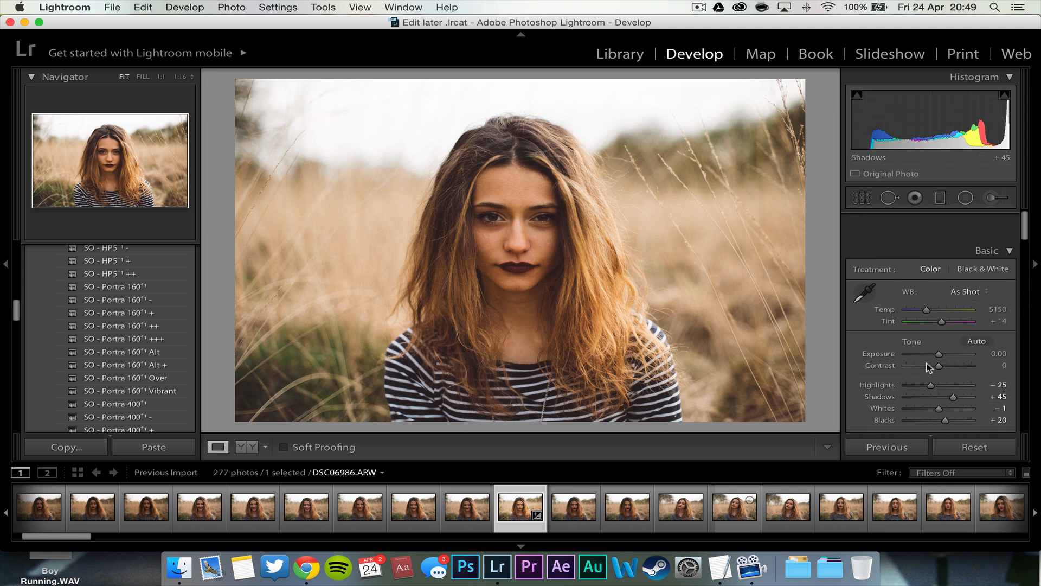
Step: Synchronize all develop settings of DSC06986.ARW to the next four photos, through DSC06990.ARW
left_click(559, 508)
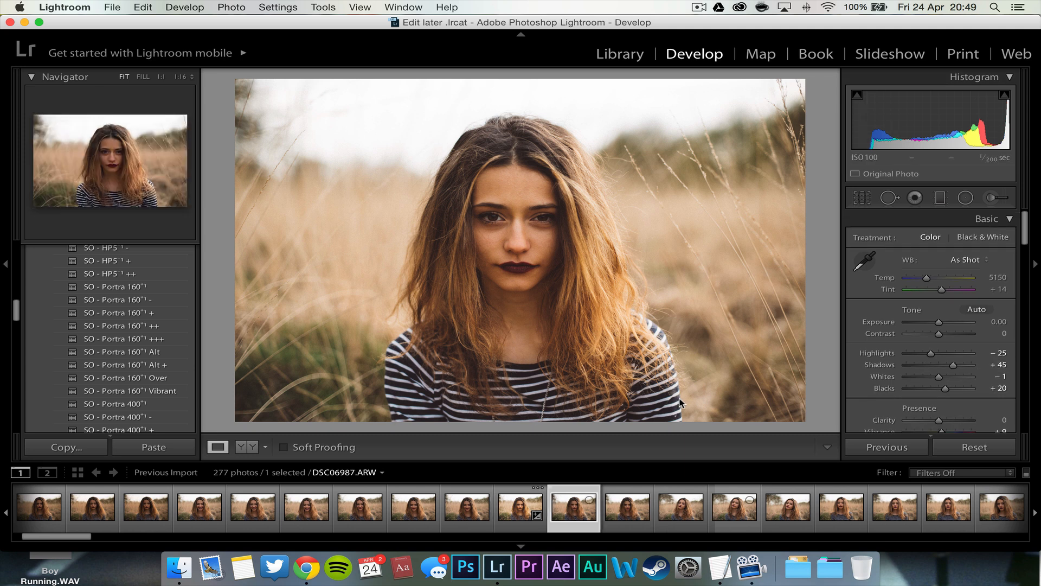
left_click(628, 507)
key("Left")
key("Left")
key("Left")
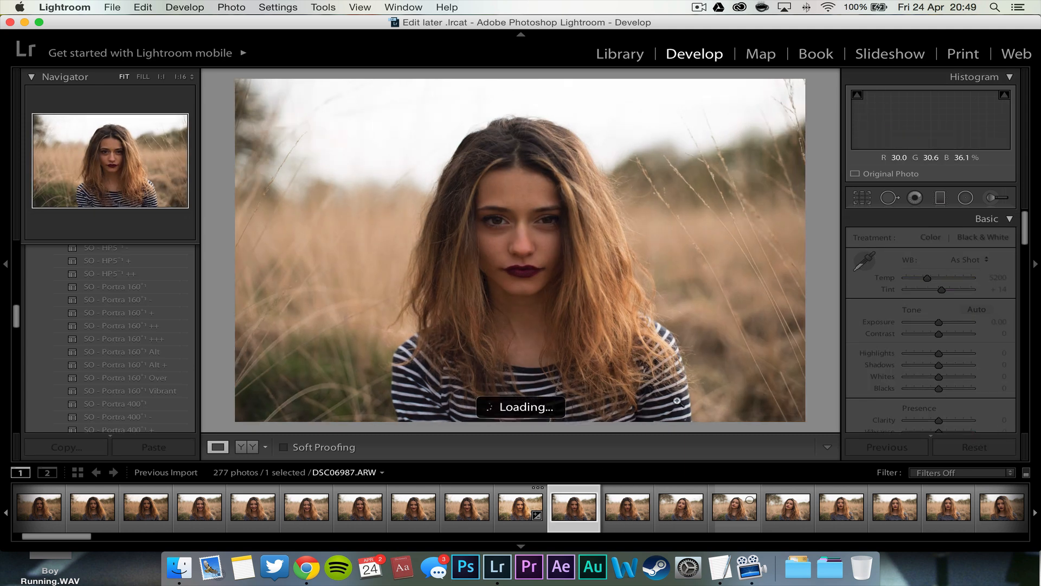
left_click(519, 506)
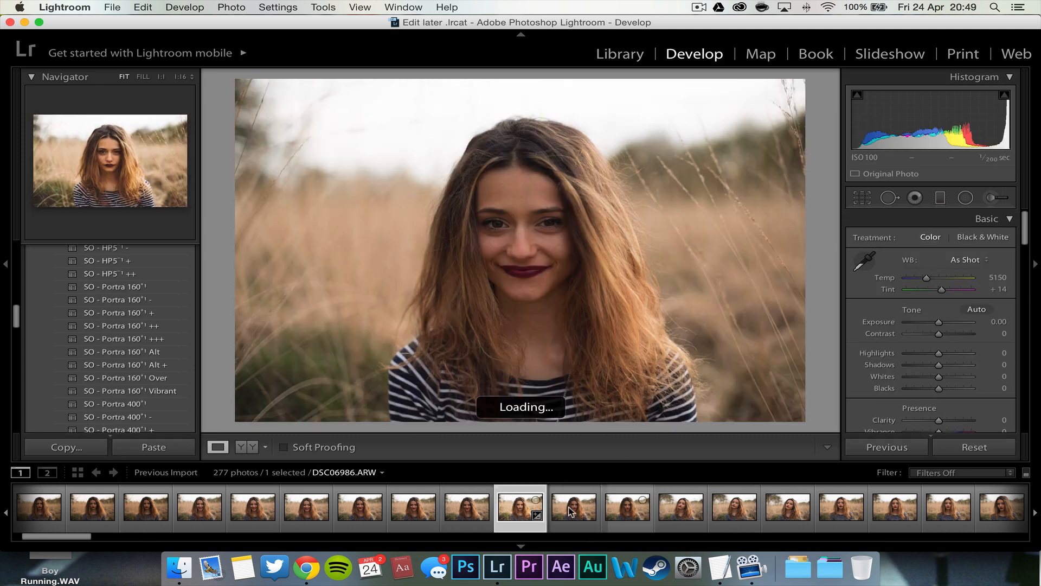
left_click(744, 521, "shift")
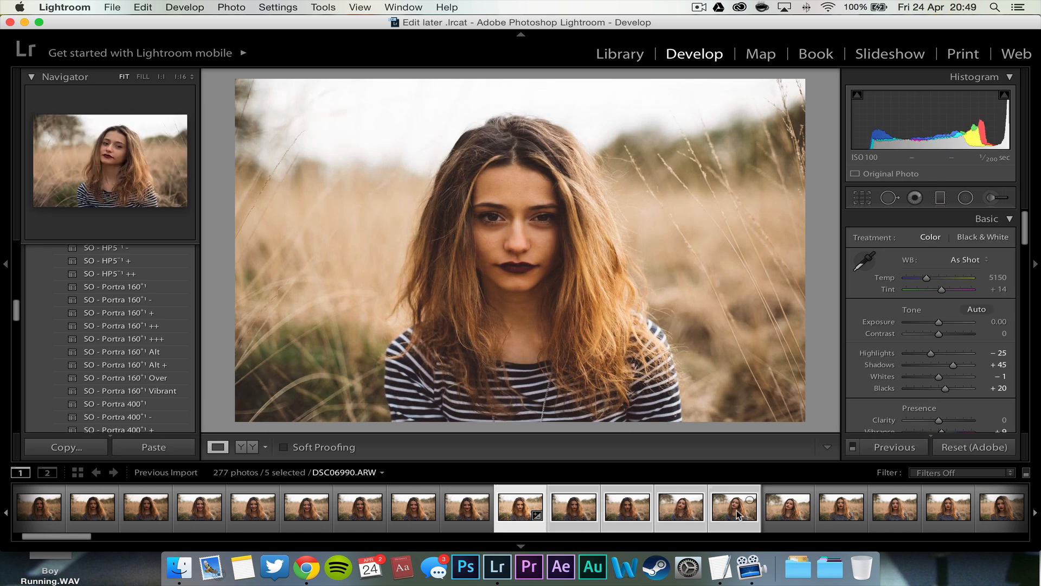
left_click(887, 448)
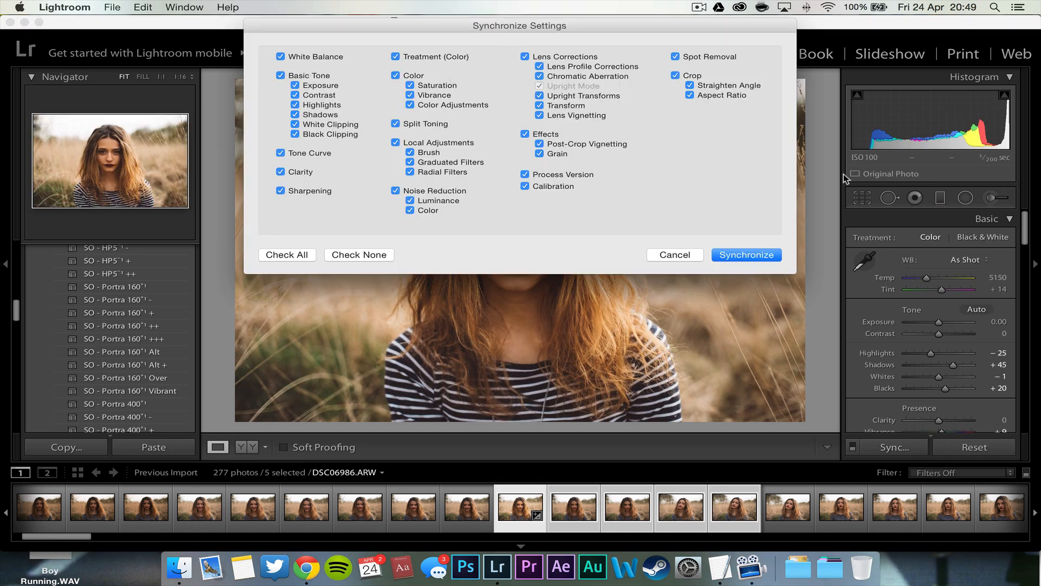
left_click(730, 254)
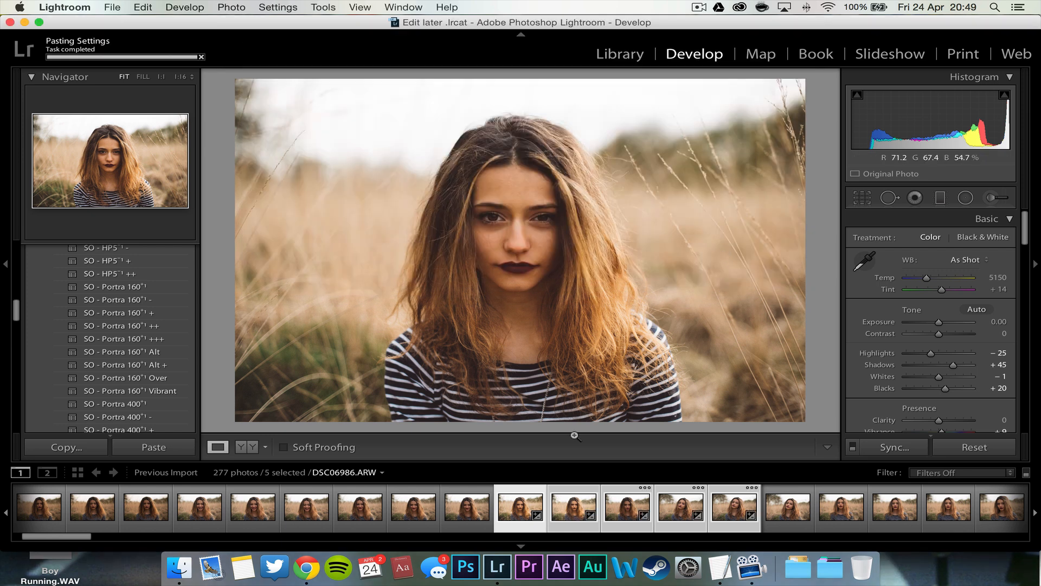
Step: Review the synchronized photos one by one to check how the edit looks on each
left_click(569, 509)
key("Right")
key("Right")
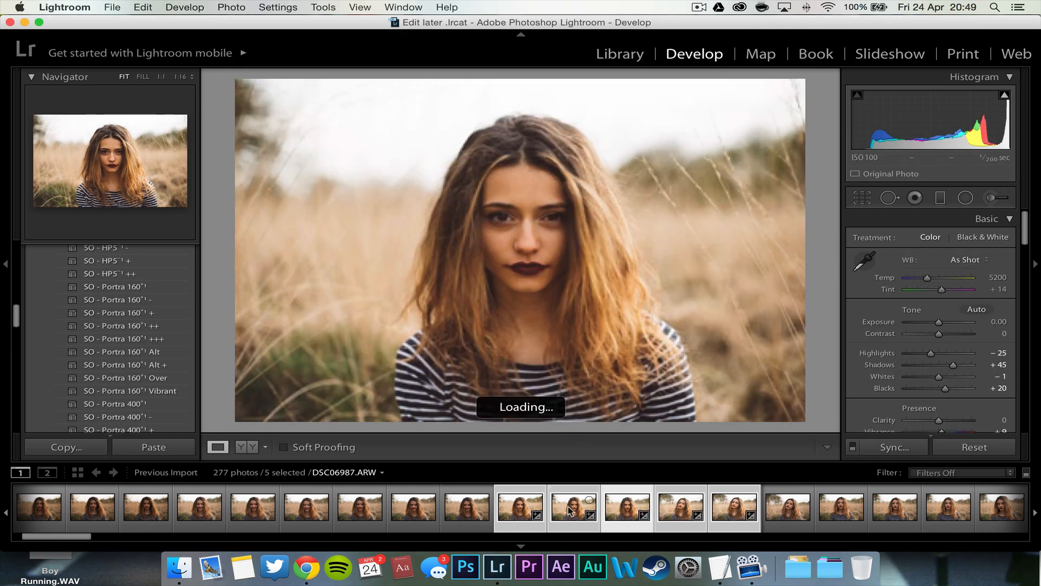
key("Right")
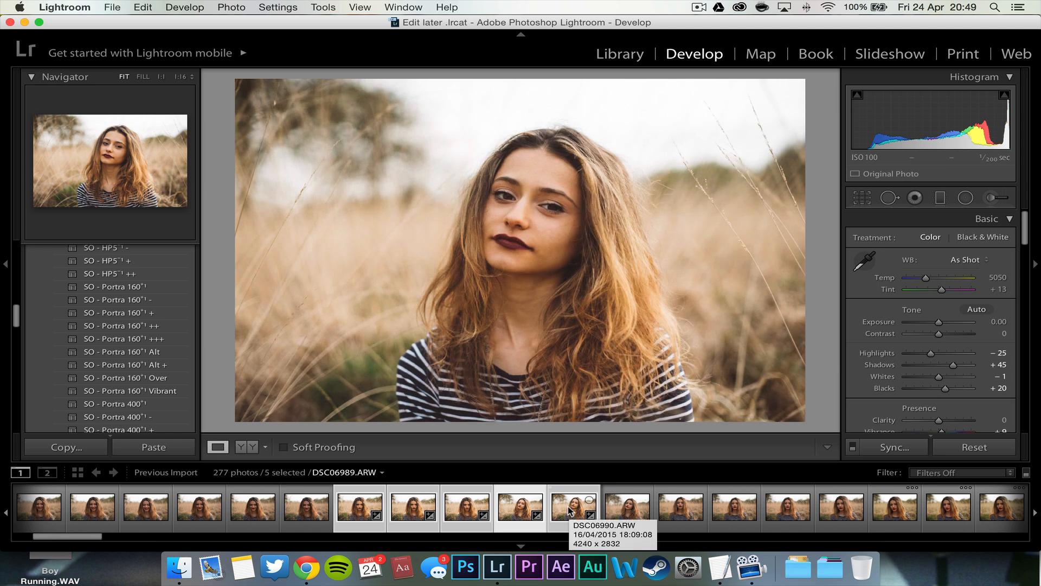
key("Right")
key("Right")
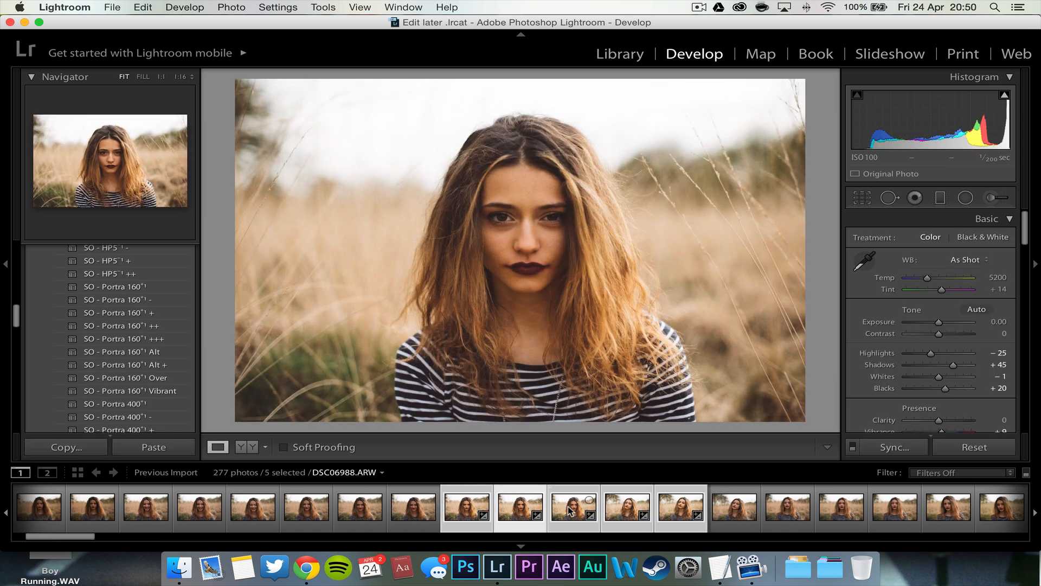
key("Right")
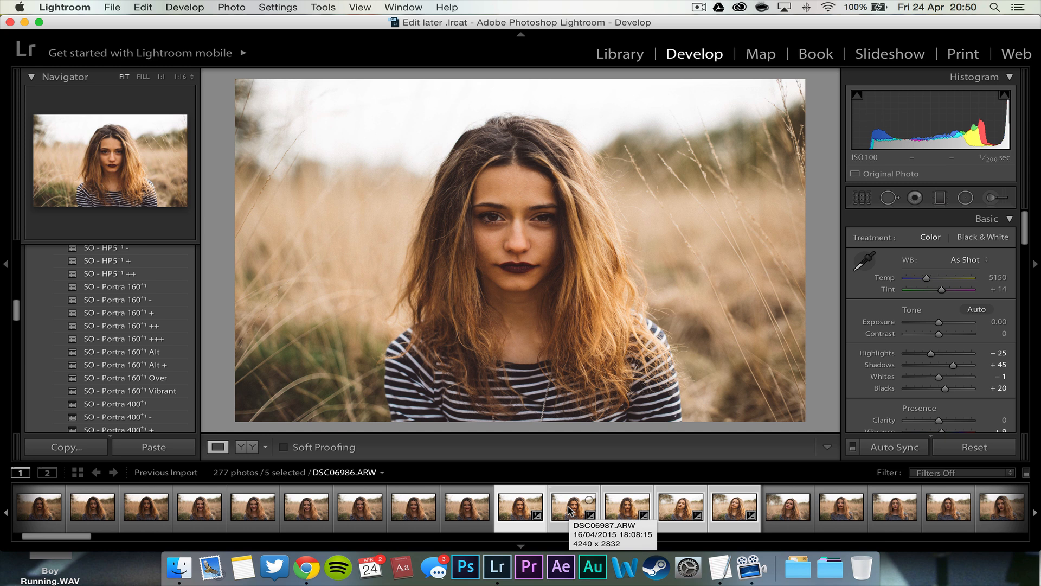
Step: Undo the recent photo-to-photo navigation and return to DSC06986.ARW with the five photos selected
left_click(604, 521)
key("super+z")
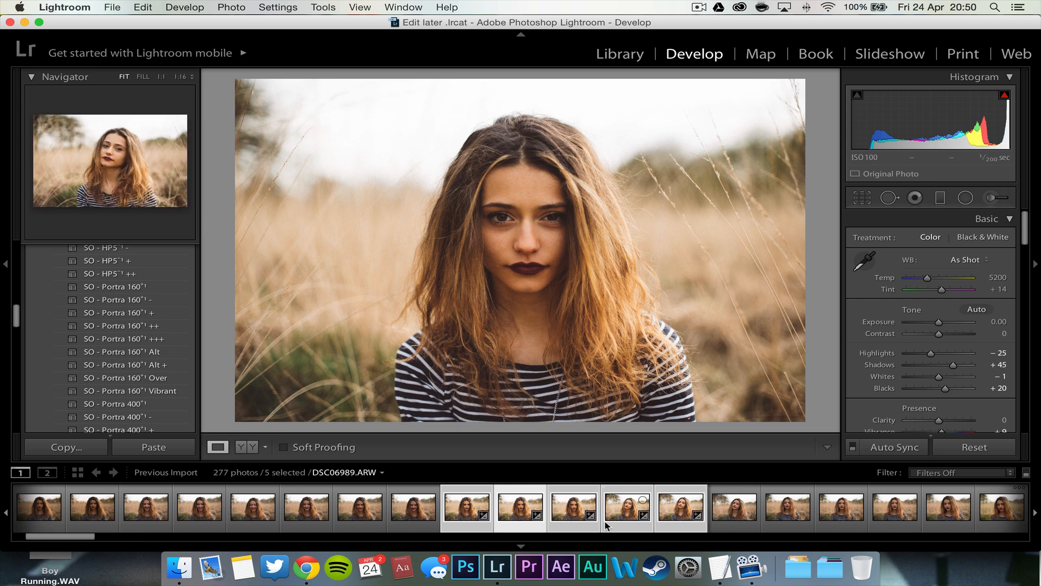
key("super+z")
key("super+z")
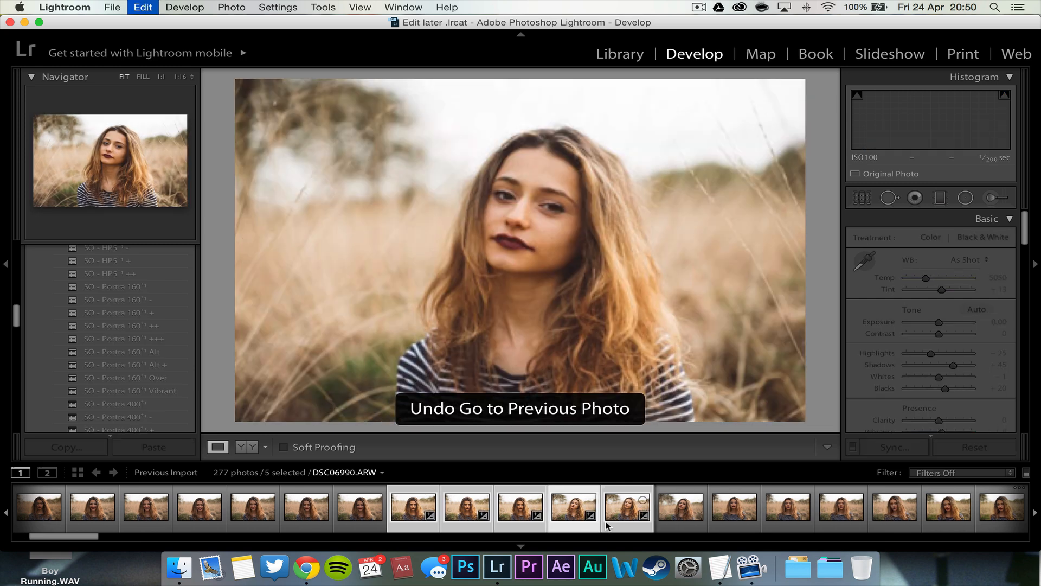
key("super+z")
key("super+z")
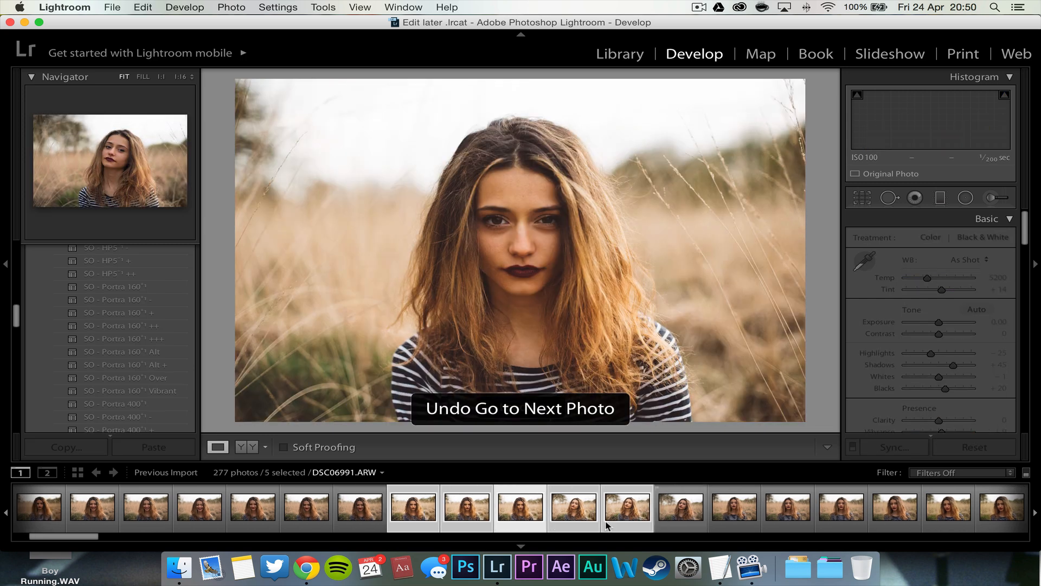
left_click(410, 505)
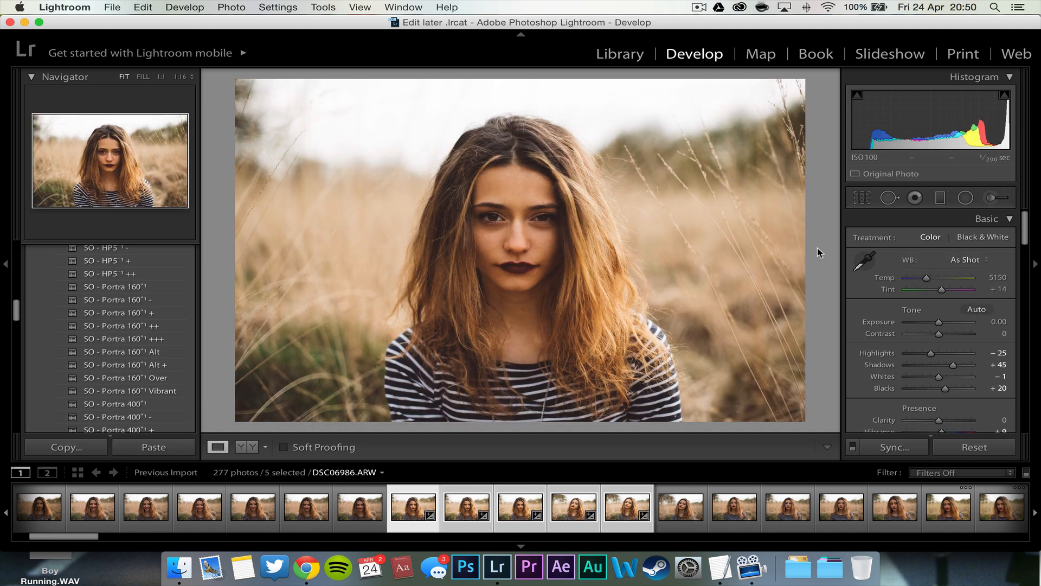
key("super+z")
key("super+z")
key("super+z")
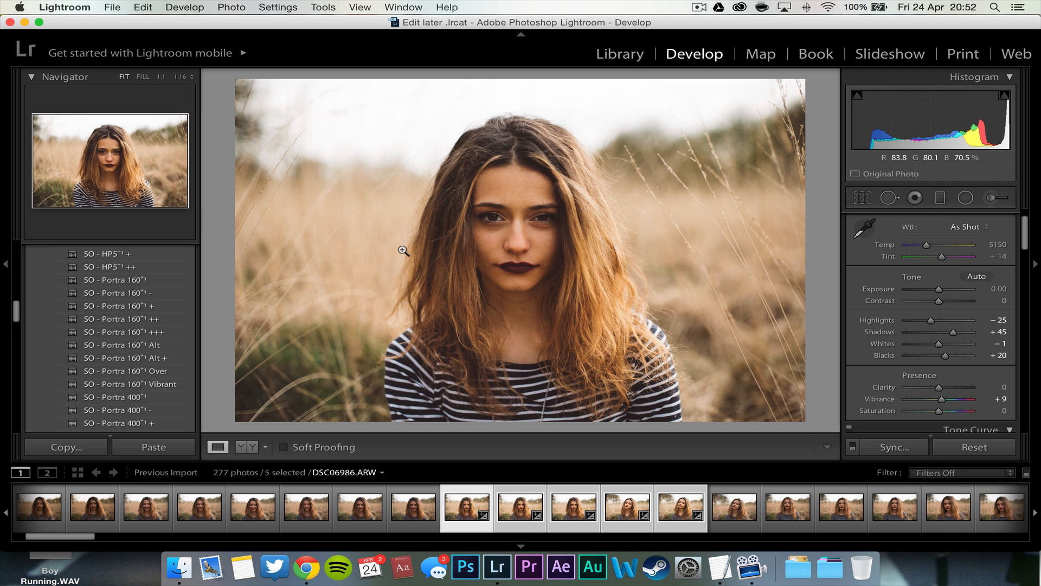
Step: Examine the portrait's Basic, Tone Curve and HSL adjustments, comparing the hue, saturation and luminance values per color
scroll(921, 326, "down", 5)
scroll(920, 330, "down", 3)
scroll(921, 331, "up", 10)
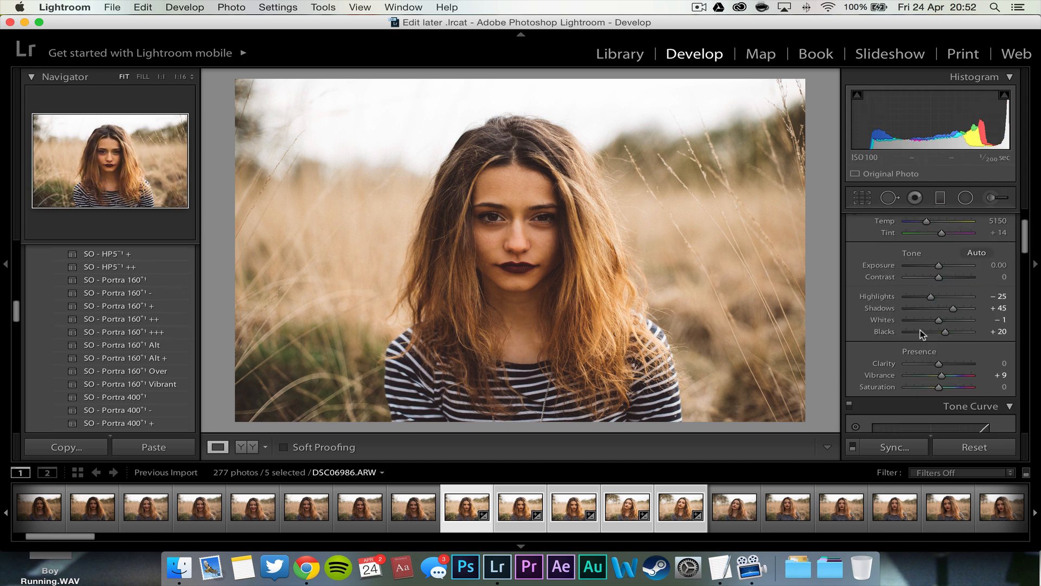
scroll(923, 412, "down", 8)
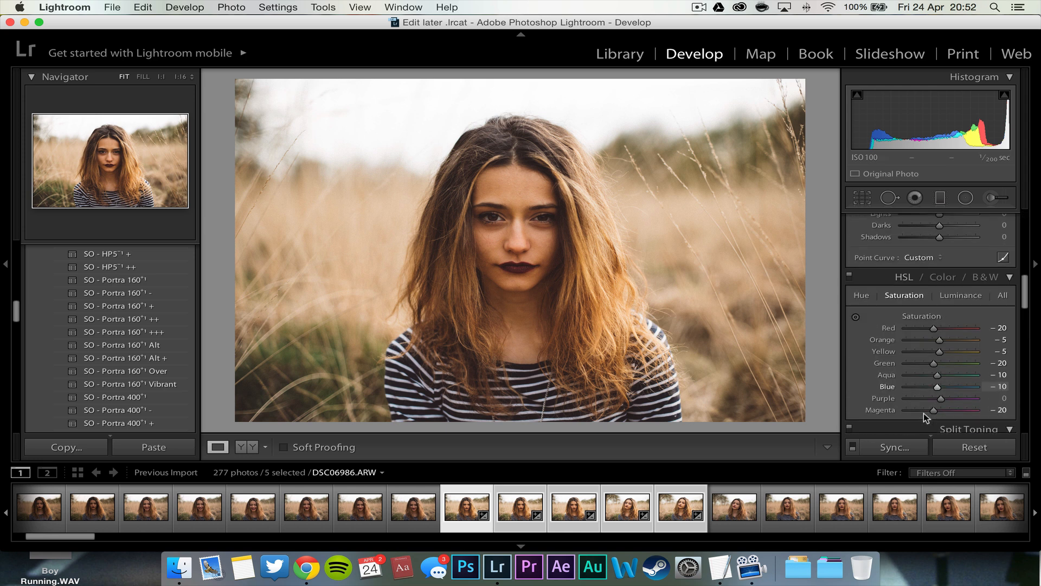
scroll(923, 412, "down", 2)
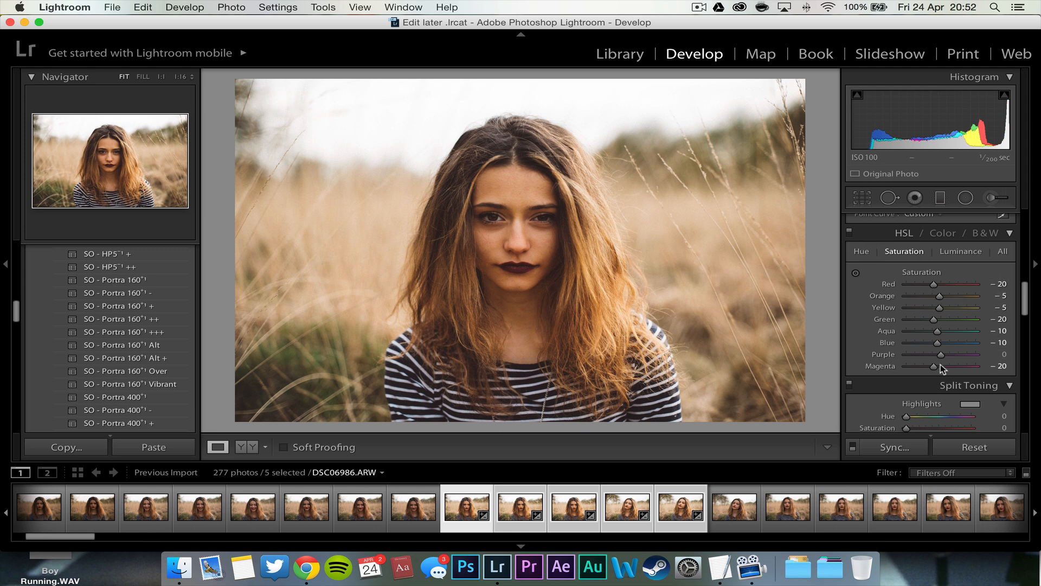
left_click(859, 252)
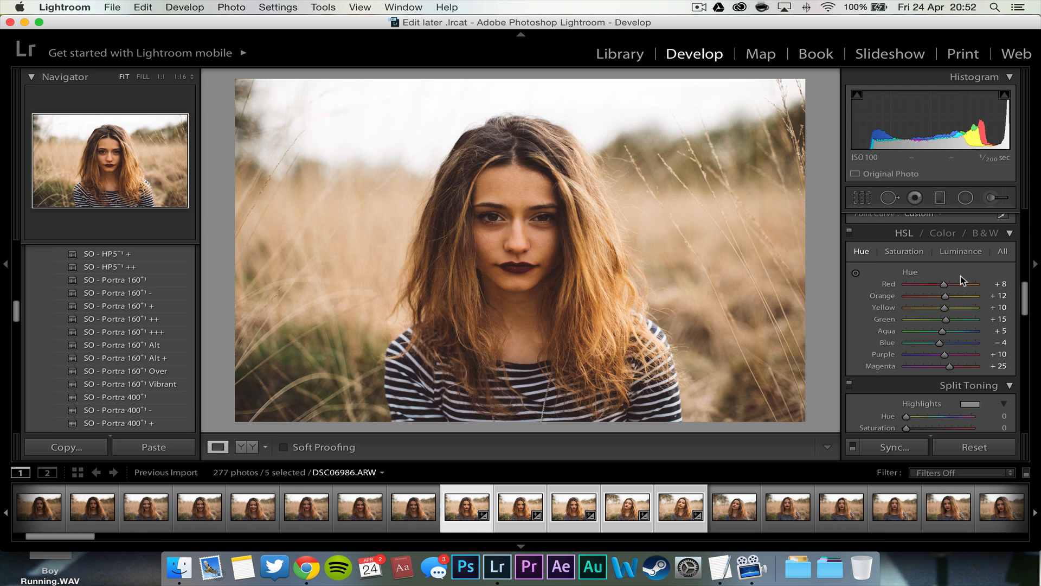
left_click(904, 251)
left_click(945, 251)
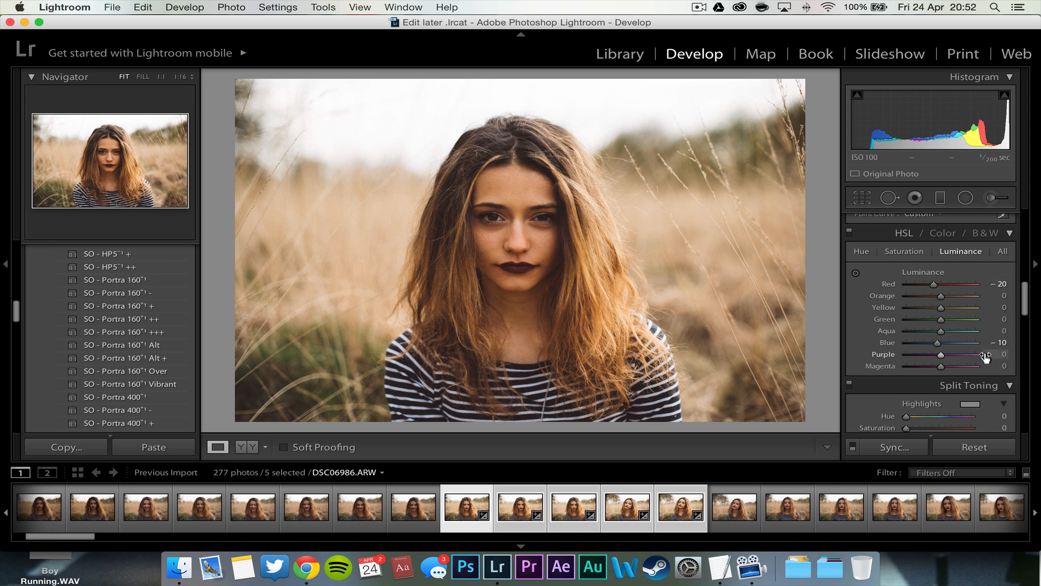
left_click(904, 251)
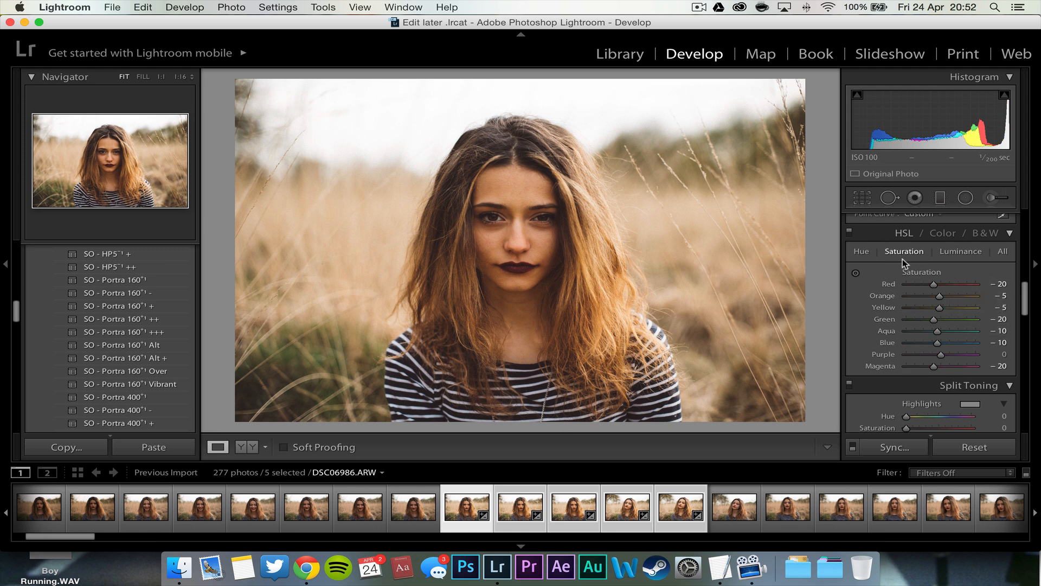
Step: Set the Orange hue to −3 in the portrait's HSL adjustments
left_click(865, 252)
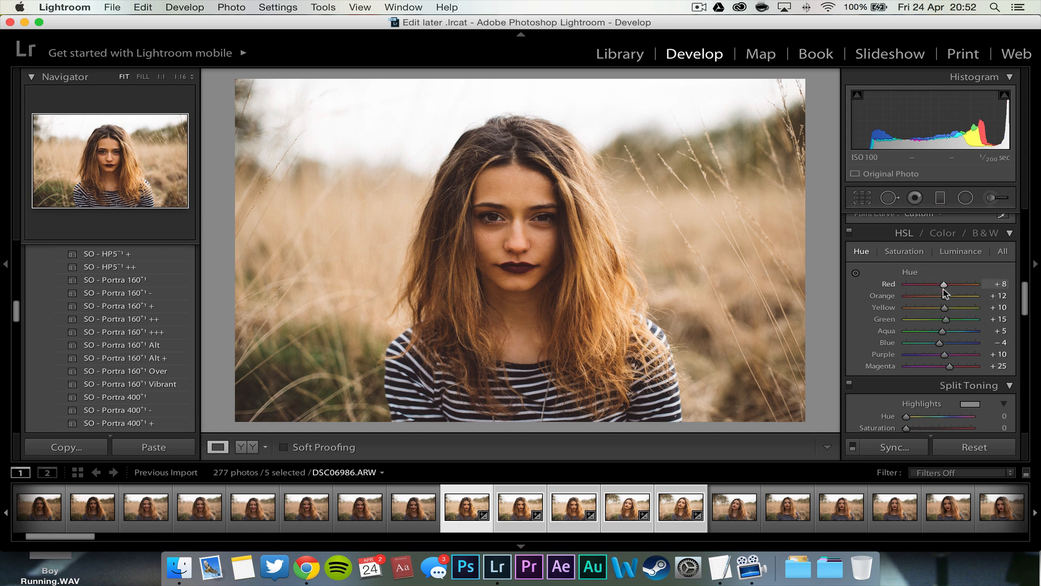
scroll(943, 296, "up", 5)
scroll(943, 298, "down", 5)
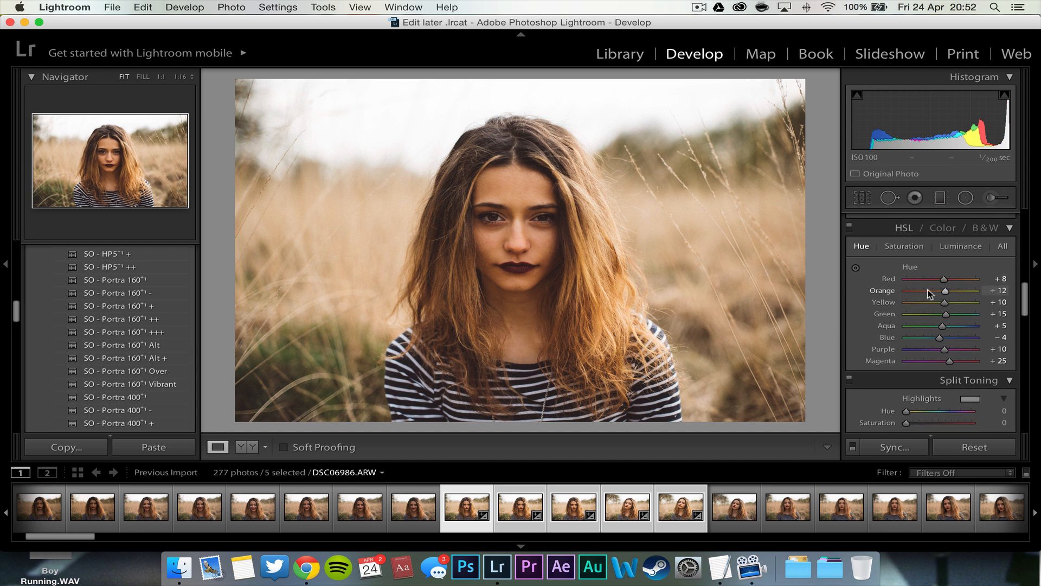
mouse_move(944, 291)
left_mouse_down()
mouse_move(907, 291)
mouse_move(970, 295)
mouse_move(944, 297)
left_mouse_up()
left_click_drag(941, 294, 944, 296)
Step: Cool the portrait's color temperature to 4753, and switch its white balance to the Daylight preset
scroll(940, 293, "up", 10)
left_click_drag(928, 274, 924, 277)
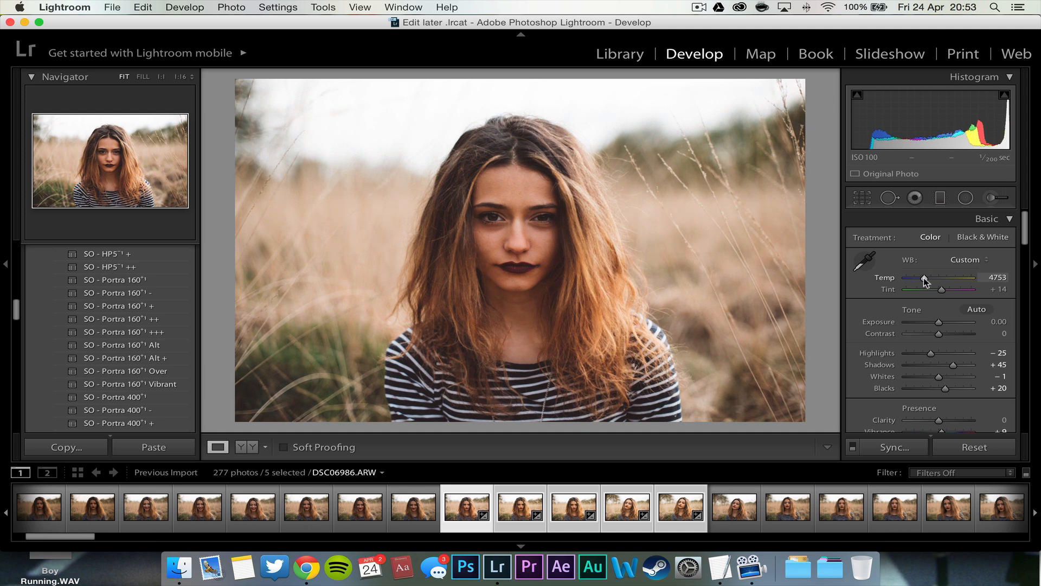
left_click(974, 261)
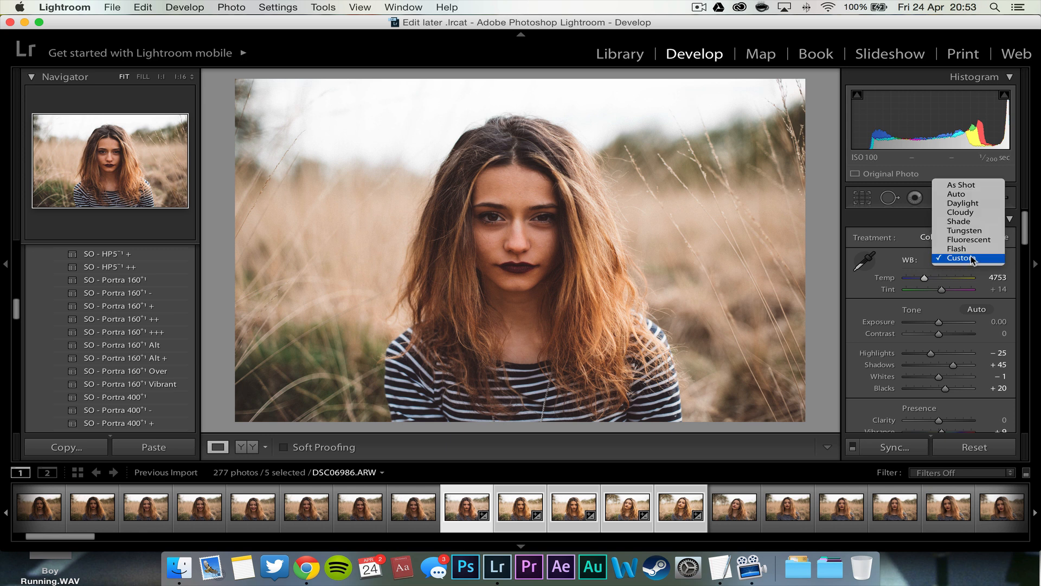
left_click(963, 203)
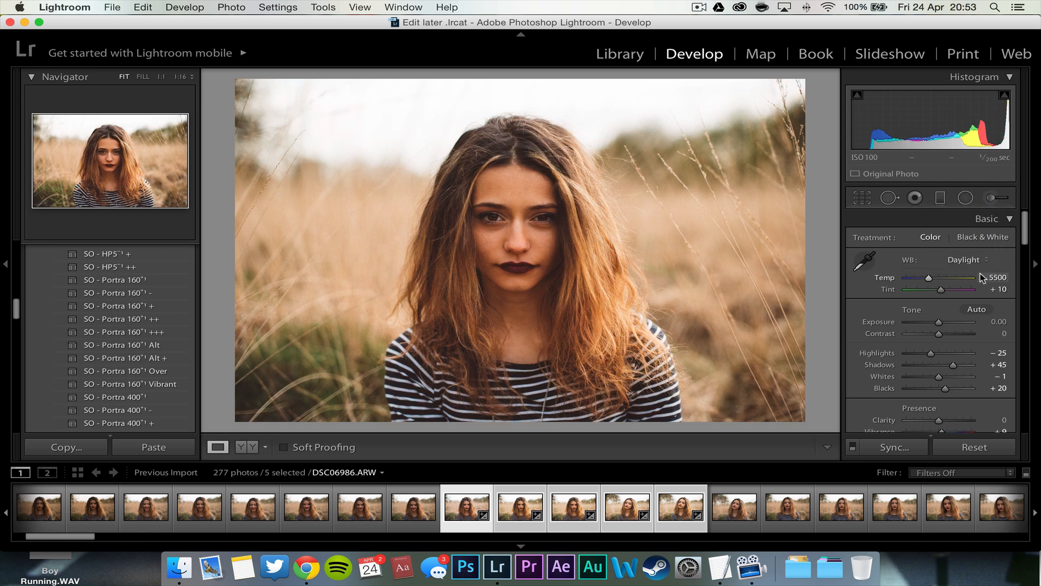
Step: Fine-tune the portrait's color temperature to 4619, checking the face up close
left_click_drag(928, 279, 925, 278)
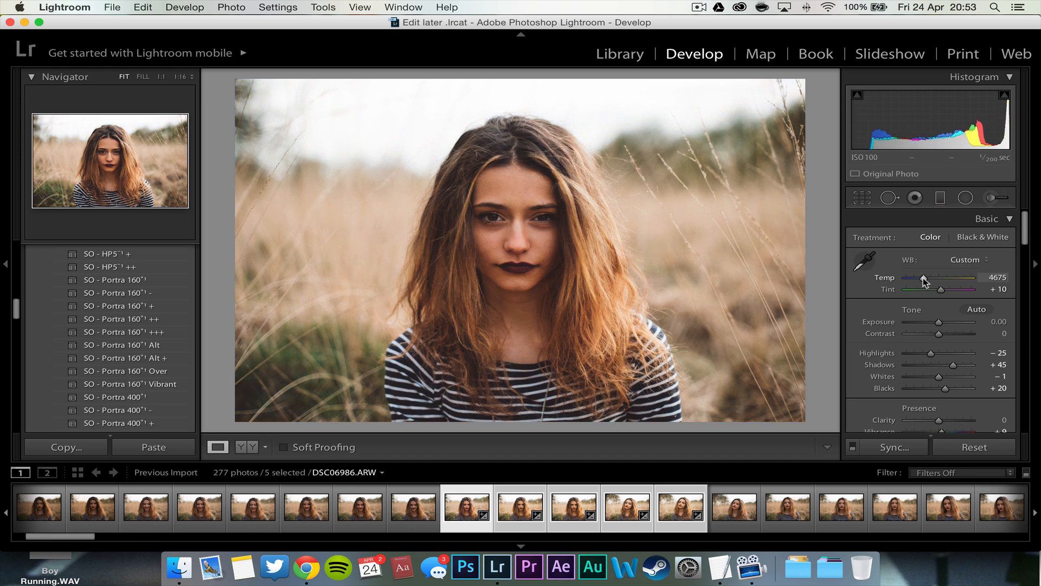
left_click_drag(924, 278, 922, 278)
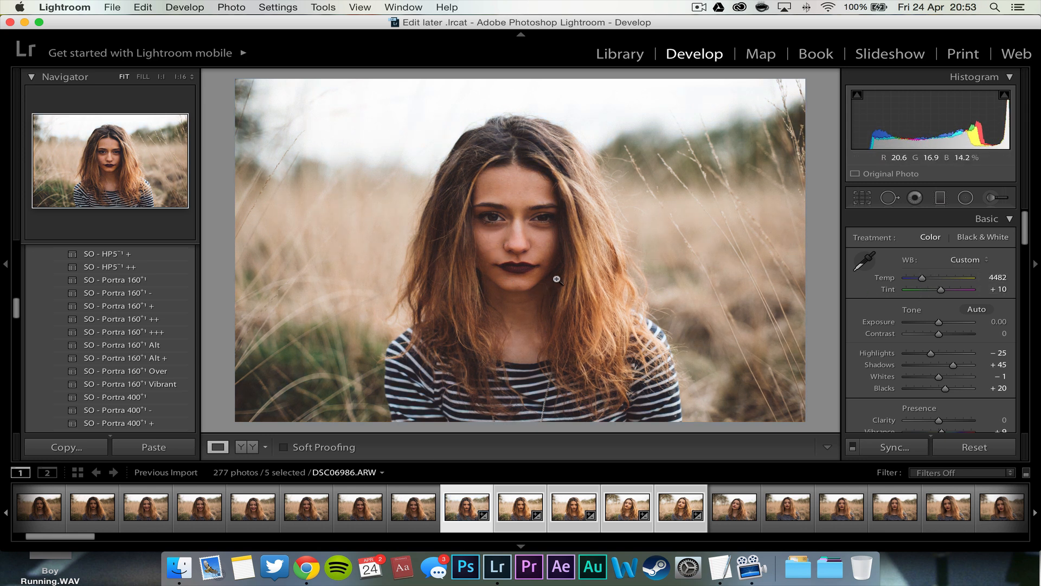
left_click_drag(921, 278, 922, 278)
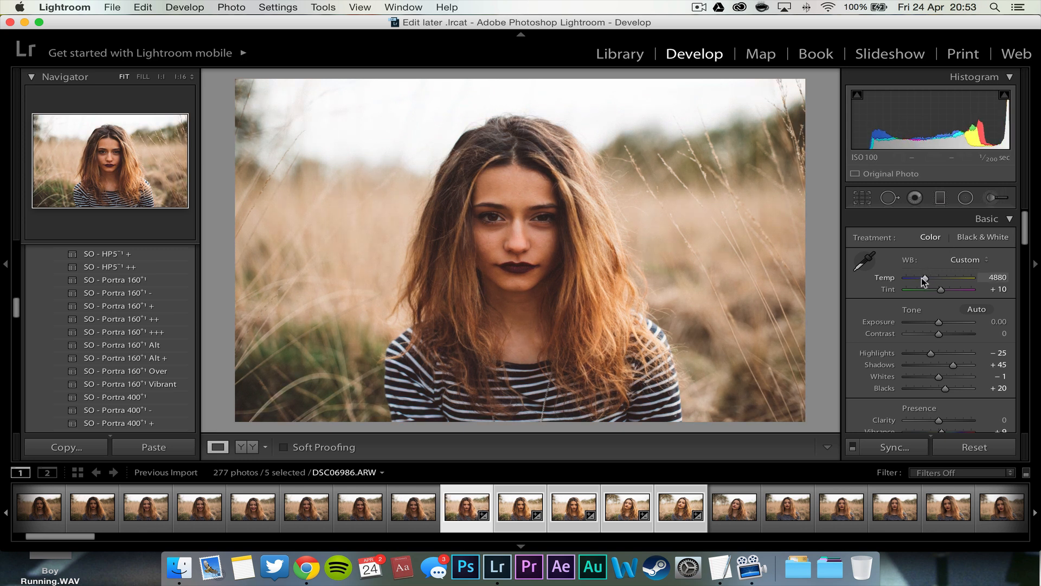
left_click_drag(925, 276, 921, 278)
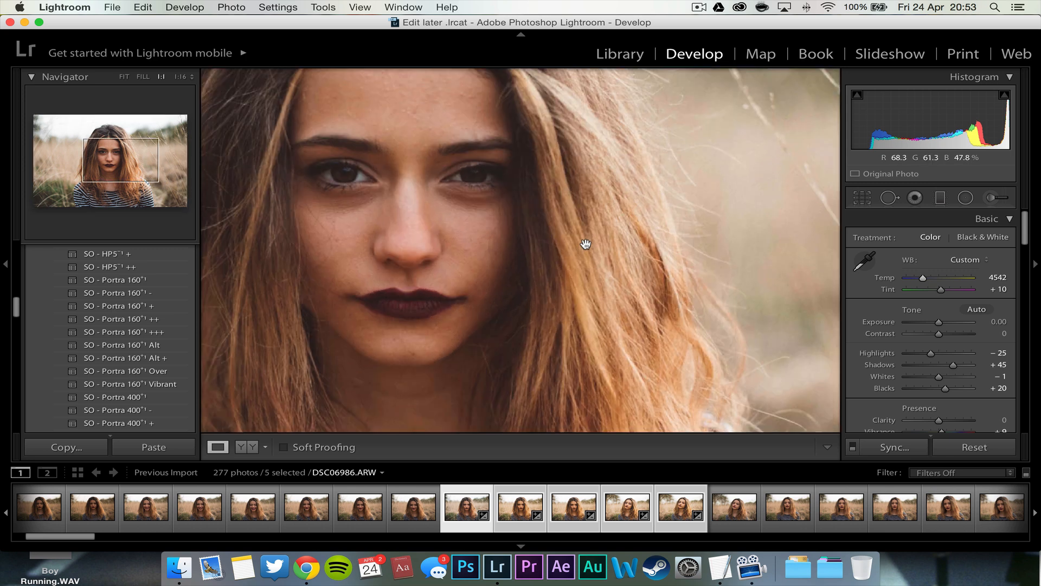
left_click(585, 246)
left_click(526, 213)
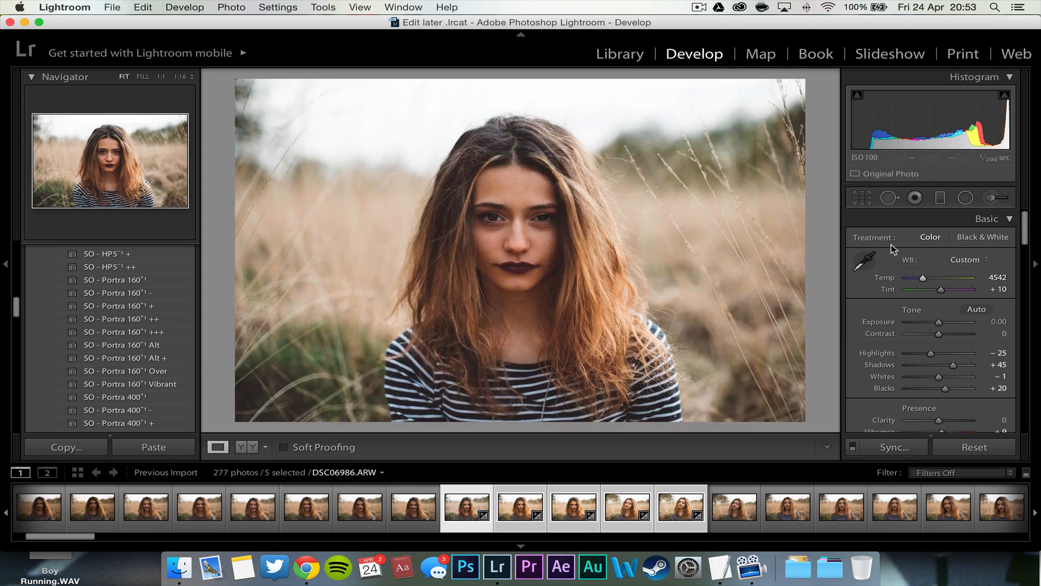
left_click_drag(918, 275, 924, 281)
left_click_drag(529, 241, 492, 207)
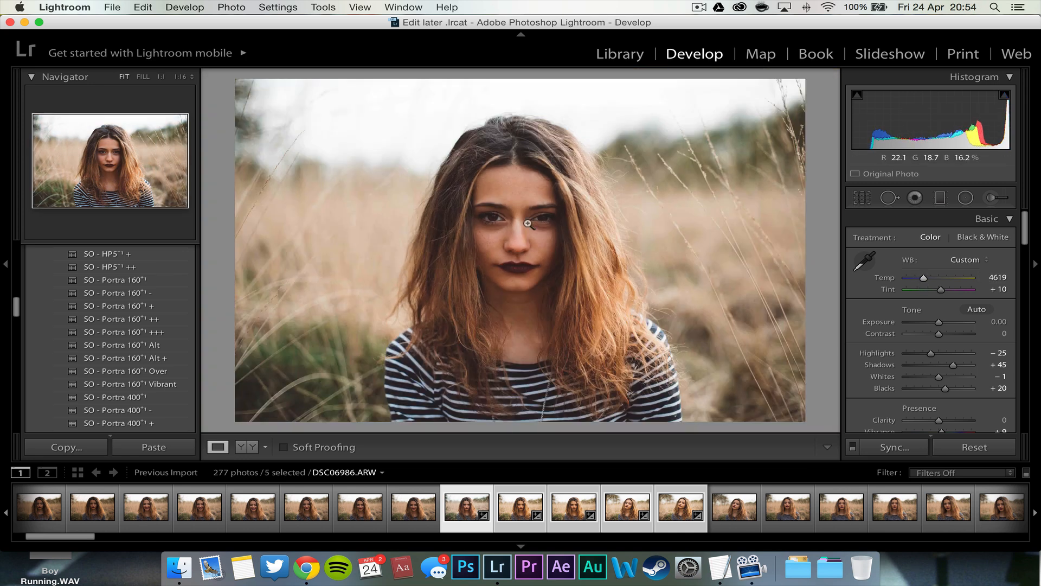
Step: Check the tint setting and inspect the face and hair up close to judge the skin tone
mouse_move(940, 289)
left_mouse_down()
mouse_move(949, 298)
mouse_move(940, 297)
left_mouse_up()
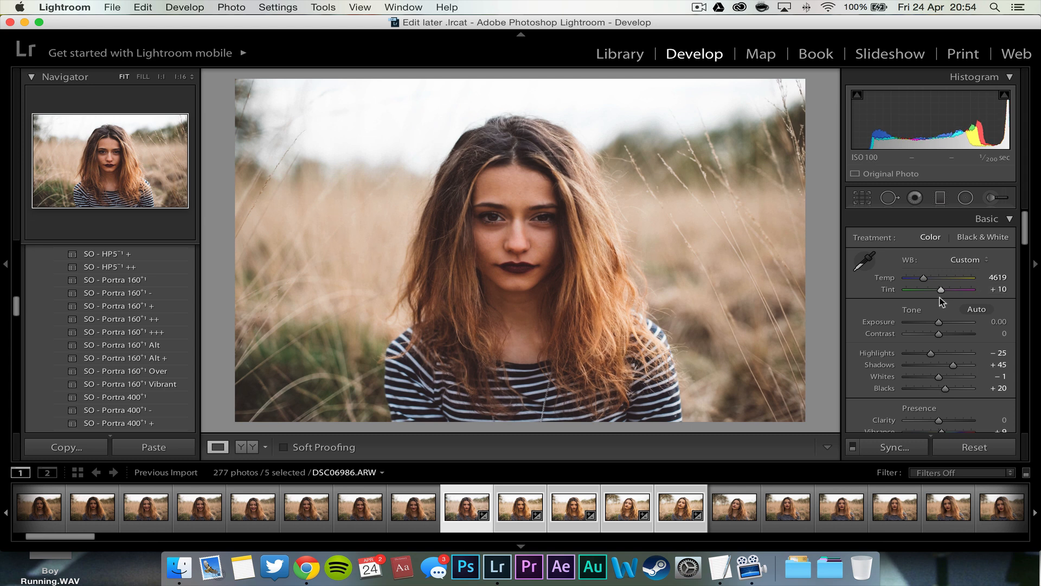
left_click(560, 237)
left_click_drag(514, 212, 548, 167)
left_click(549, 165)
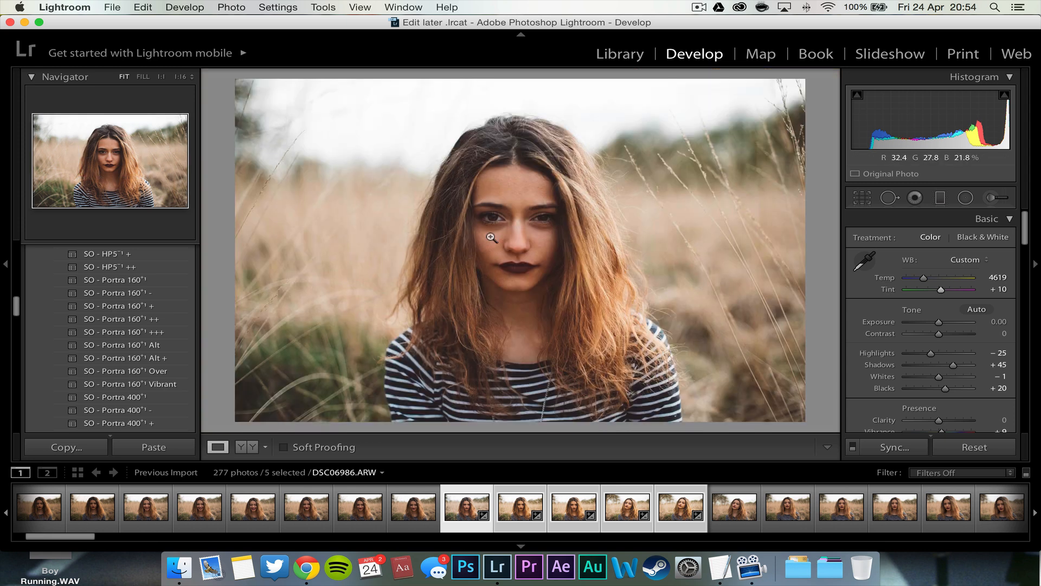
left_click(507, 225)
left_click(507, 225)
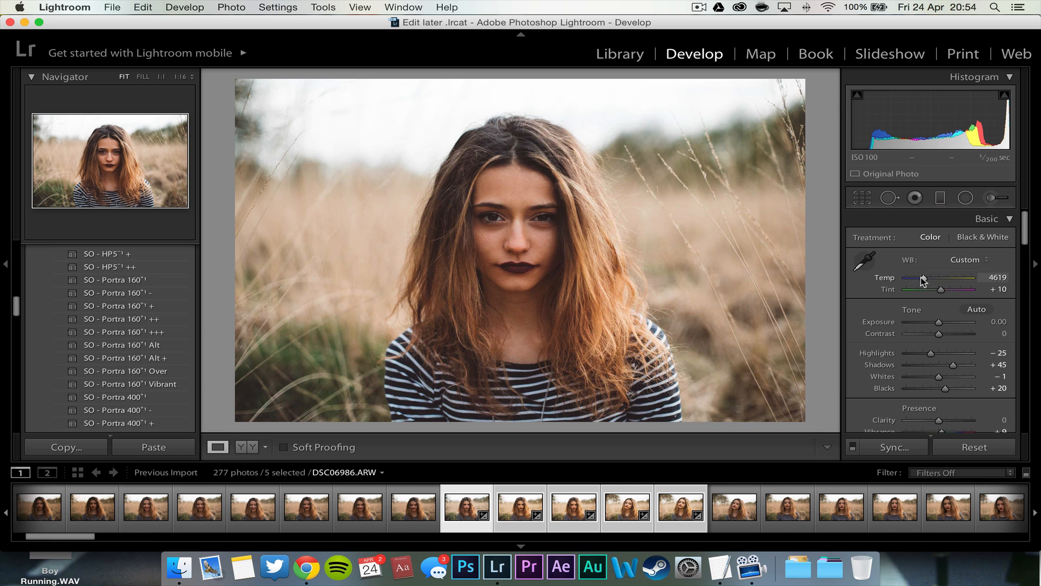
Step: Set Vibrance to +15 and examine the shadow end of the tone curve
scroll(938, 295, "down", 5)
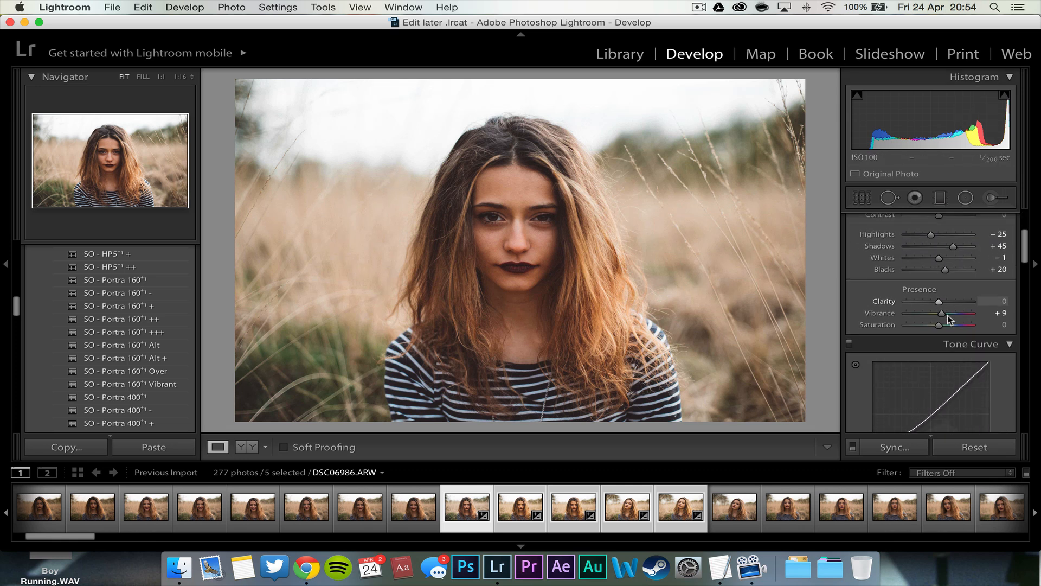
left_click_drag(942, 313, 945, 315)
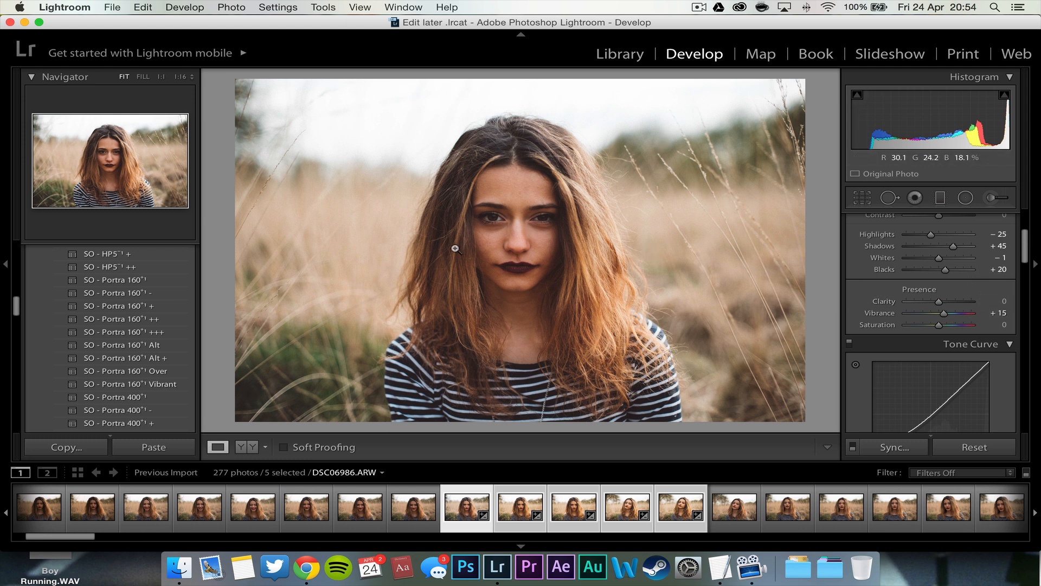
scroll(925, 345, "down", 5)
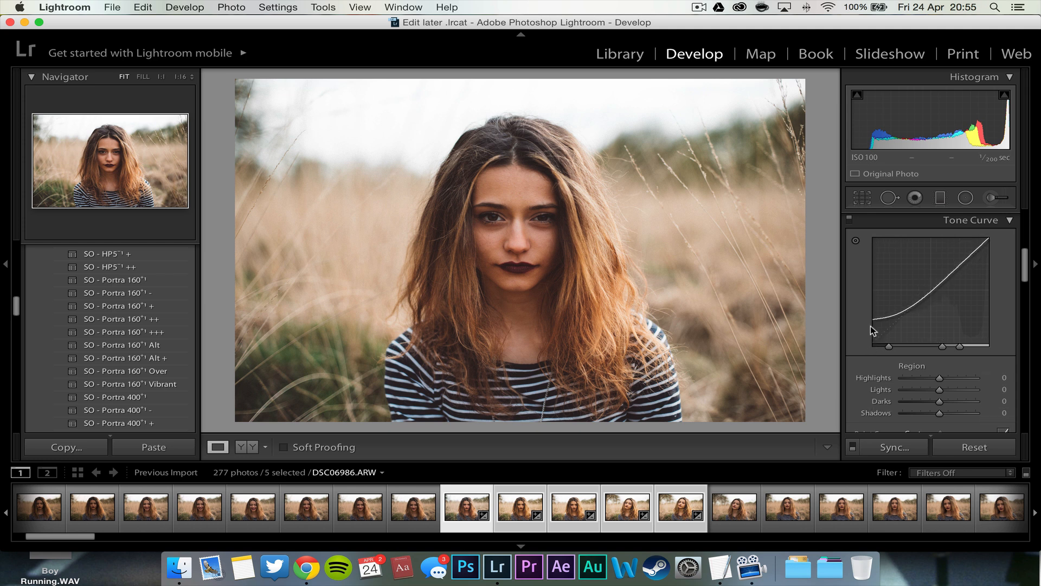
left_click_drag(873, 342, 872, 336)
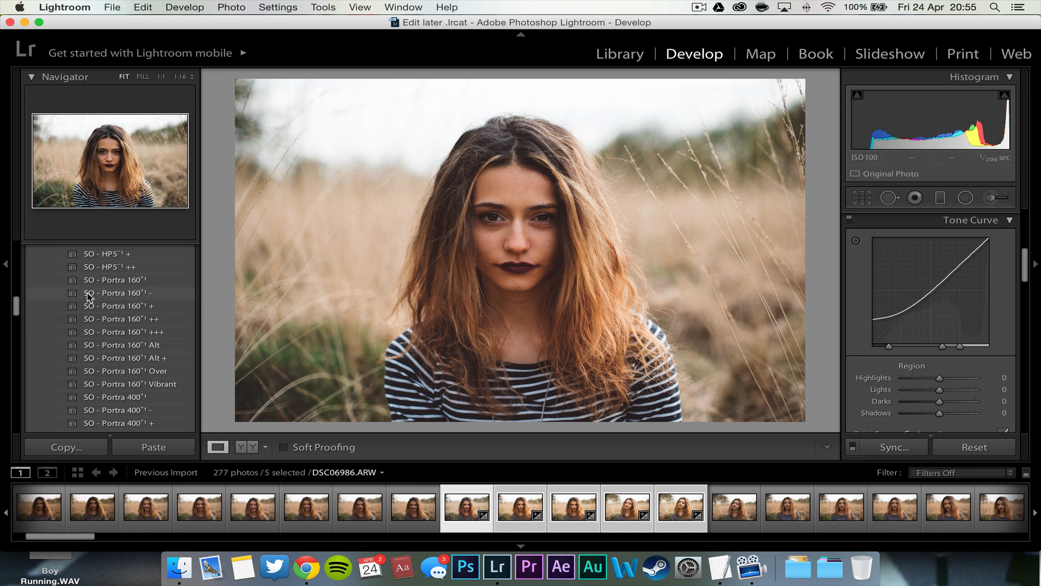
Step: Collapse the VSCO Film 06 Push & Pull preset folder and expand the VSCO Film LR4 Toolkit folder
scroll(152, 379, "down", 10)
scroll(151, 379, "up", 10)
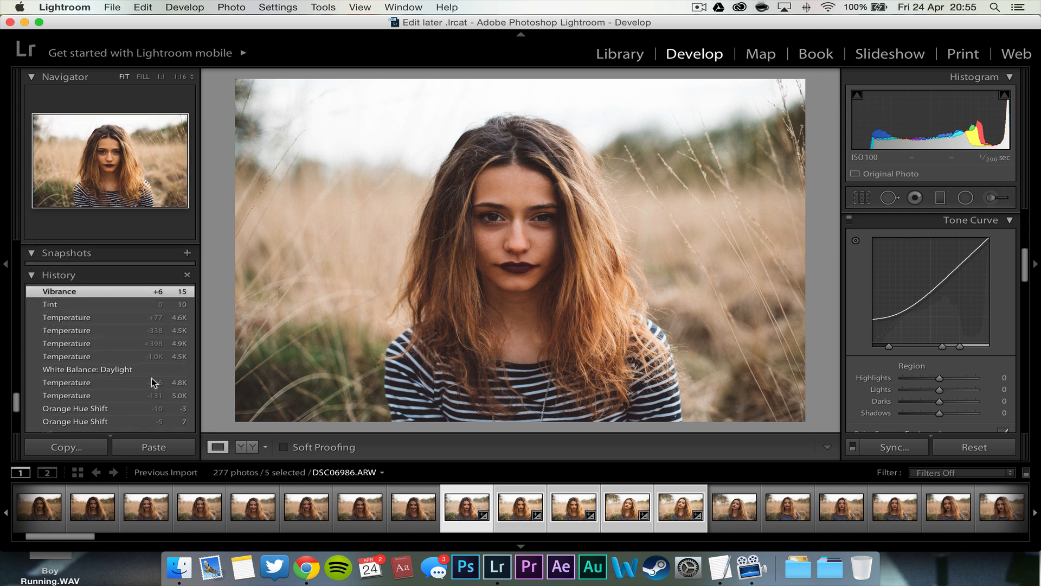
scroll(152, 379, "up", 10)
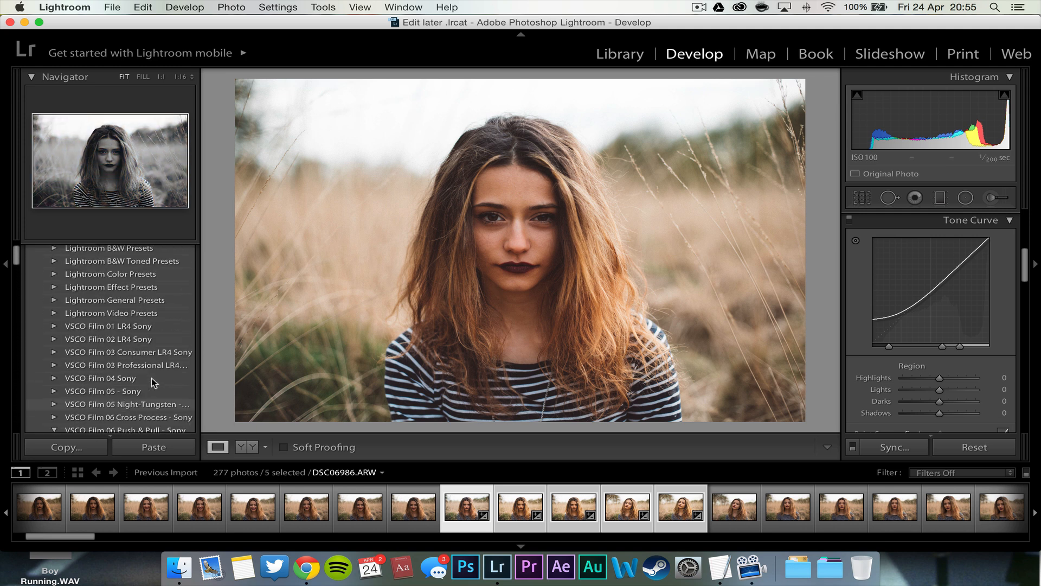
left_click(53, 383)
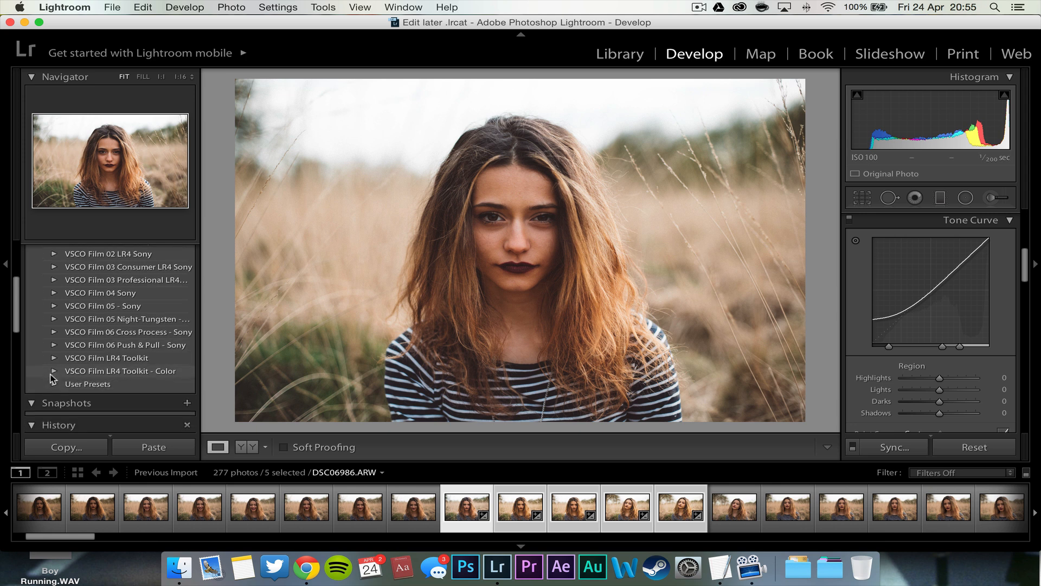
left_click(52, 358)
Step: Try the Fade (None) preset from the VSCO Film LR4 Toolkit on the portrait
scroll(70, 364, "down", 8)
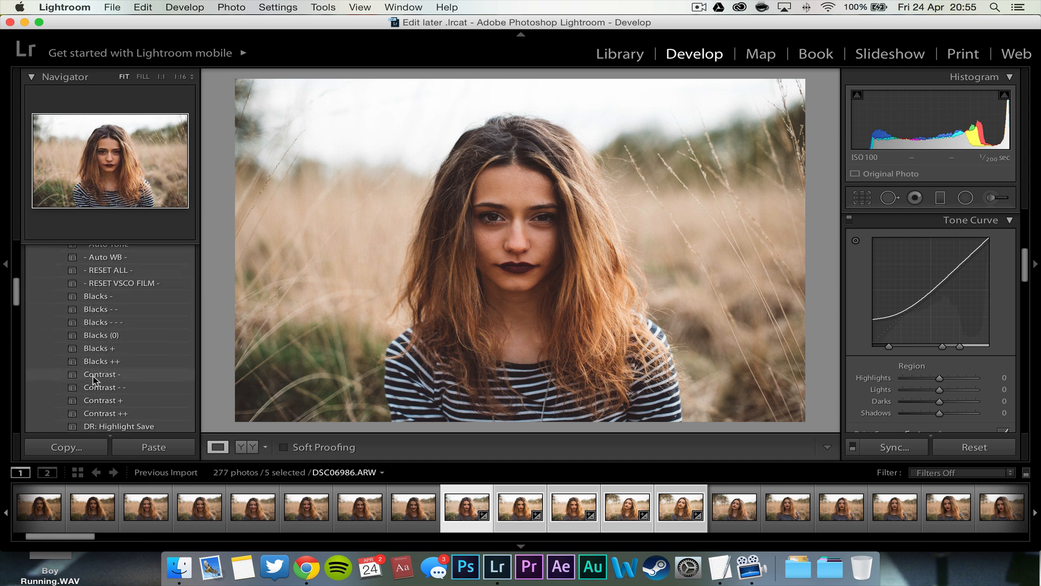
scroll(93, 376, "down", 3)
scroll(92, 375, "down", 2)
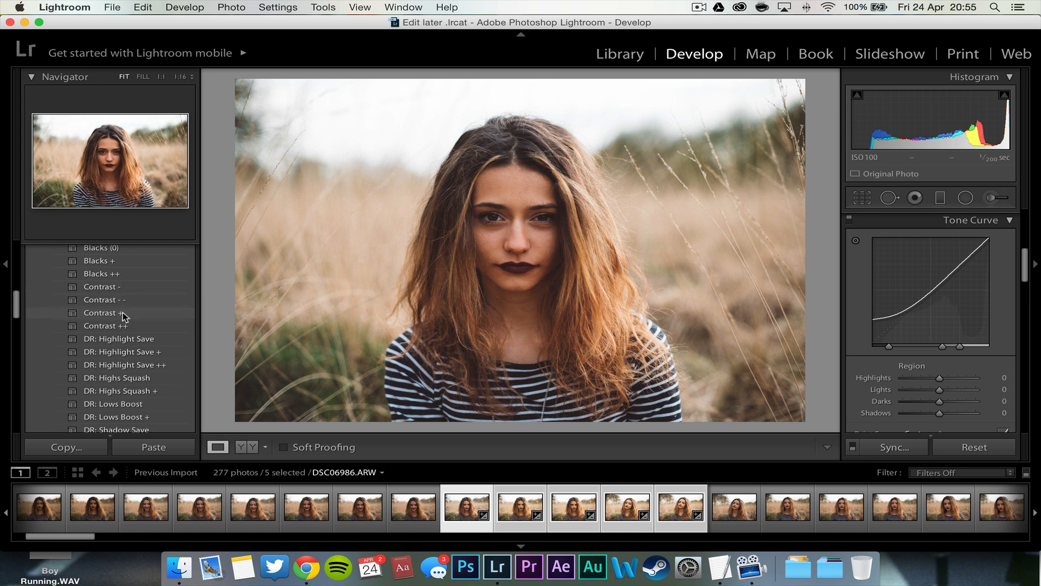
scroll(127, 331, "down", 7)
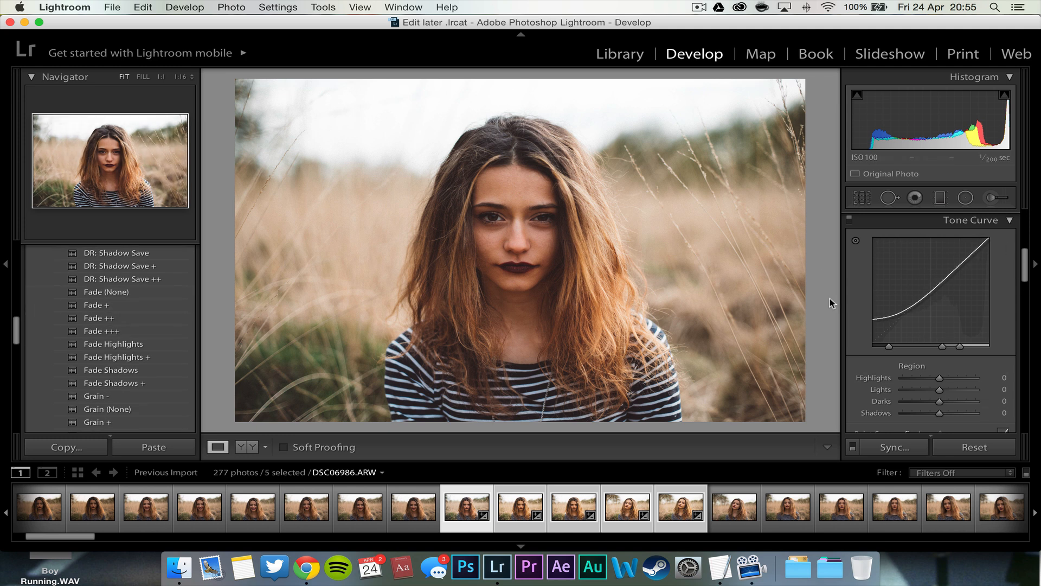
left_click(151, 291)
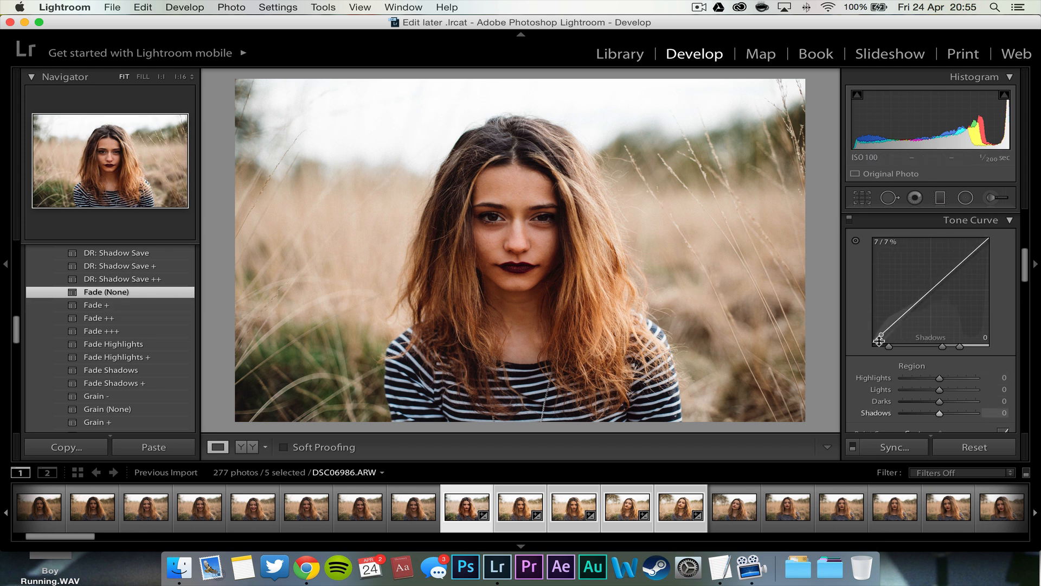
Step: Apply the Fade + preset to the portrait, and try Fade +++ before undoing it
left_click(108, 306)
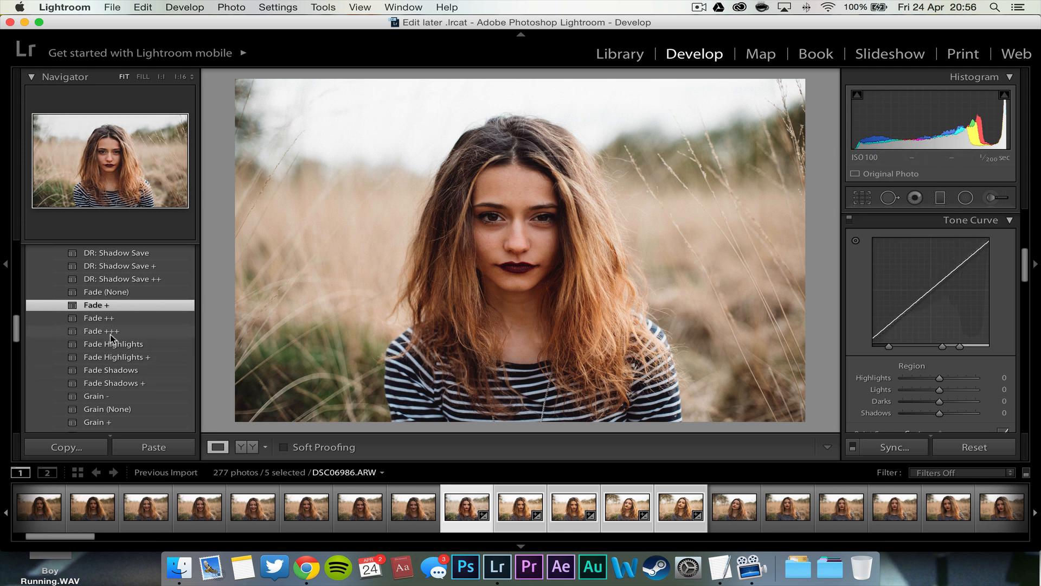
left_click(111, 332)
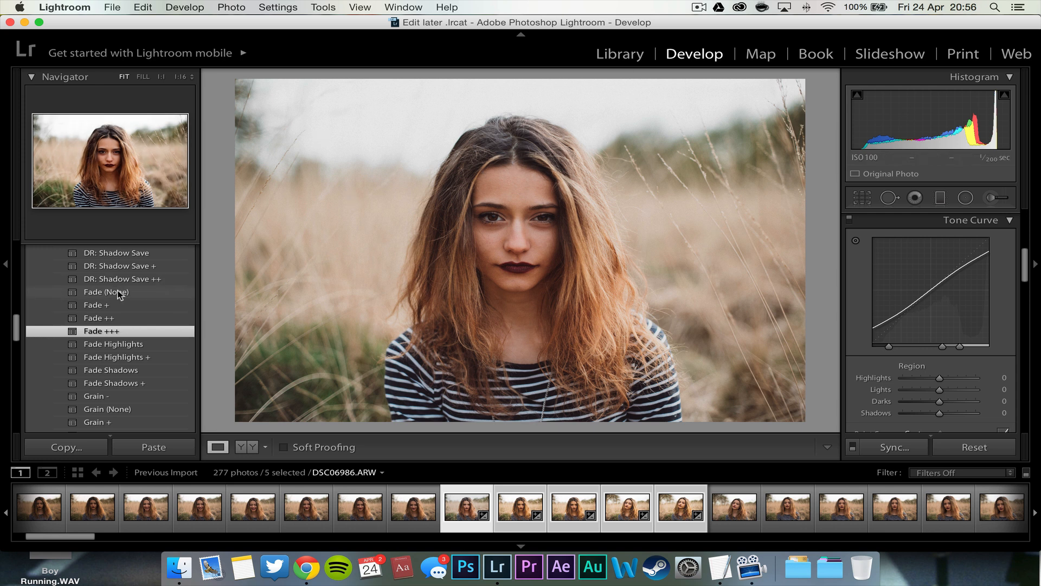
key("super+z")
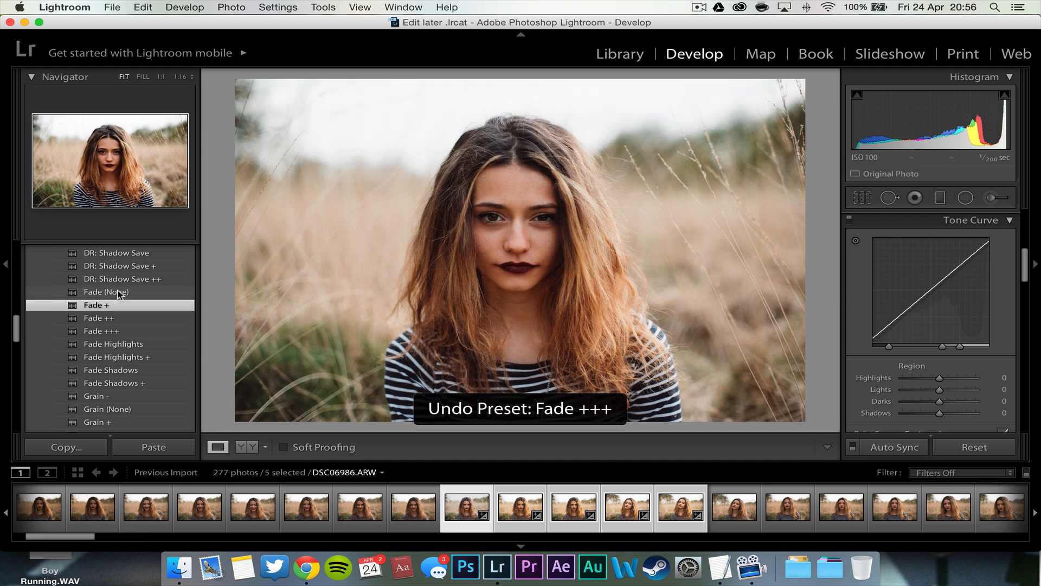
Step: Revert the portrait to the Vibrance 15 history state, discarding the Fade presets
scroll(105, 366, "down", 10)
scroll(103, 360, "down", 5)
scroll(100, 366, "up", 7)
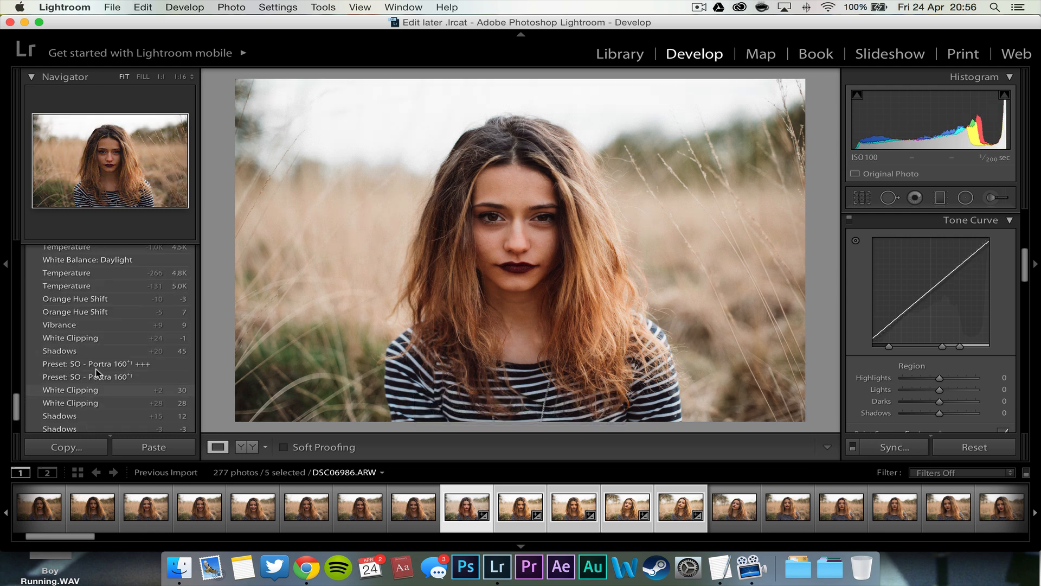
scroll(90, 364, "down", 4)
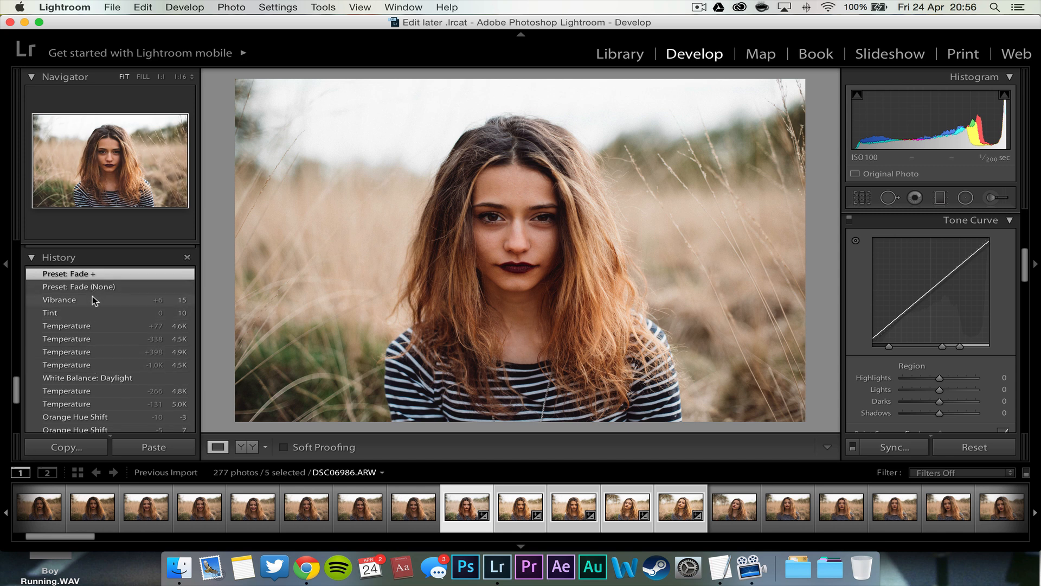
left_click(93, 299)
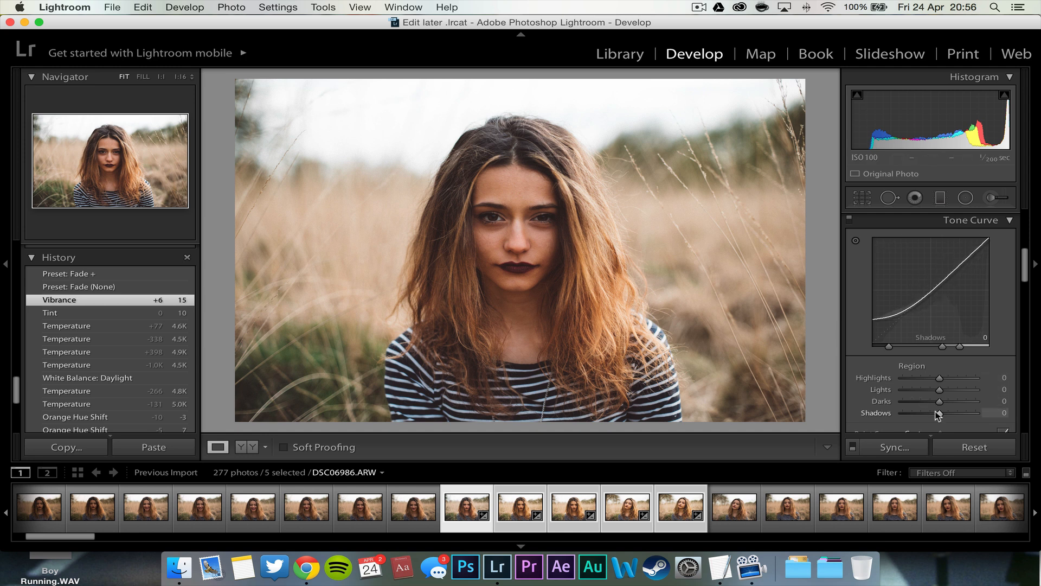
Step: Set the tone curve's Shadows region to -48 and inspect the face close up
left_click_drag(938, 413, 918, 416)
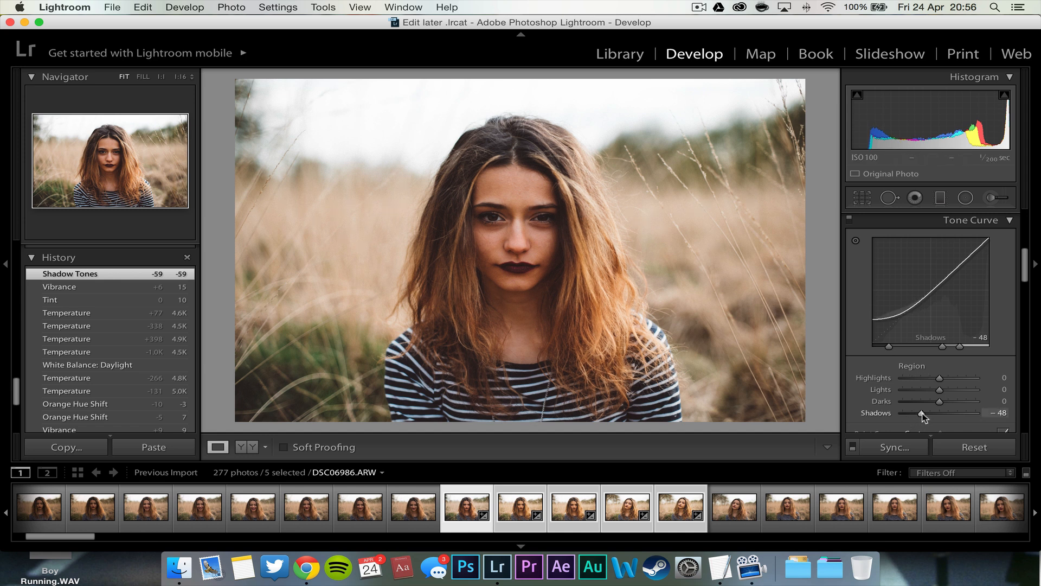
left_click(545, 225)
left_click(488, 221)
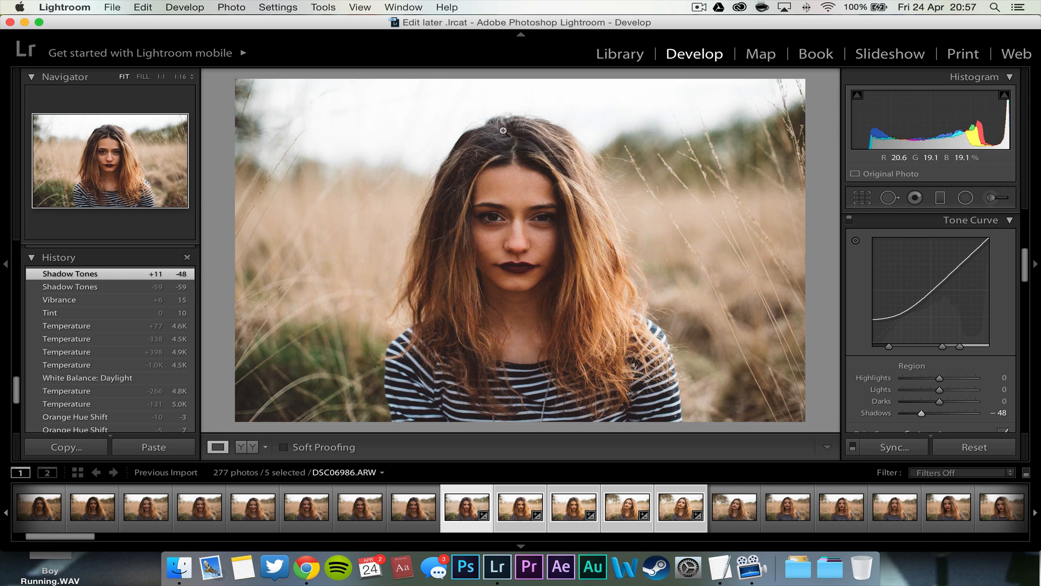
left_click(515, 232)
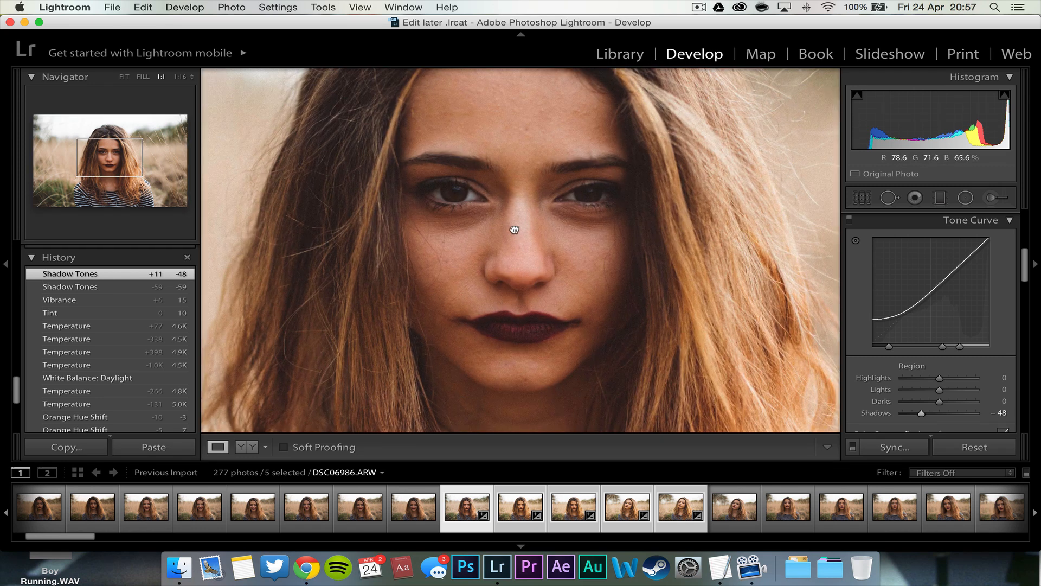
left_click(514, 229)
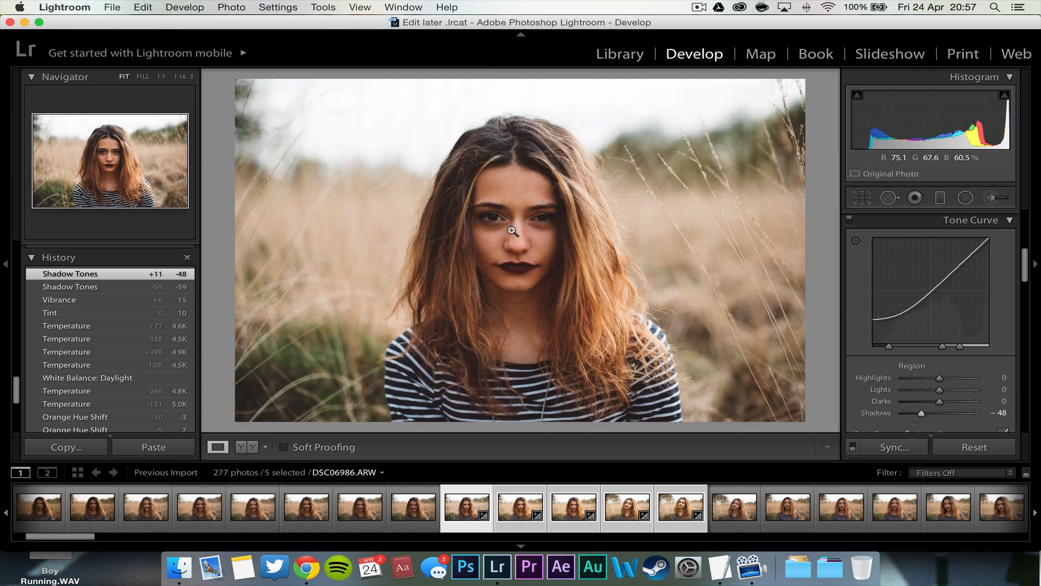
left_click(512, 231)
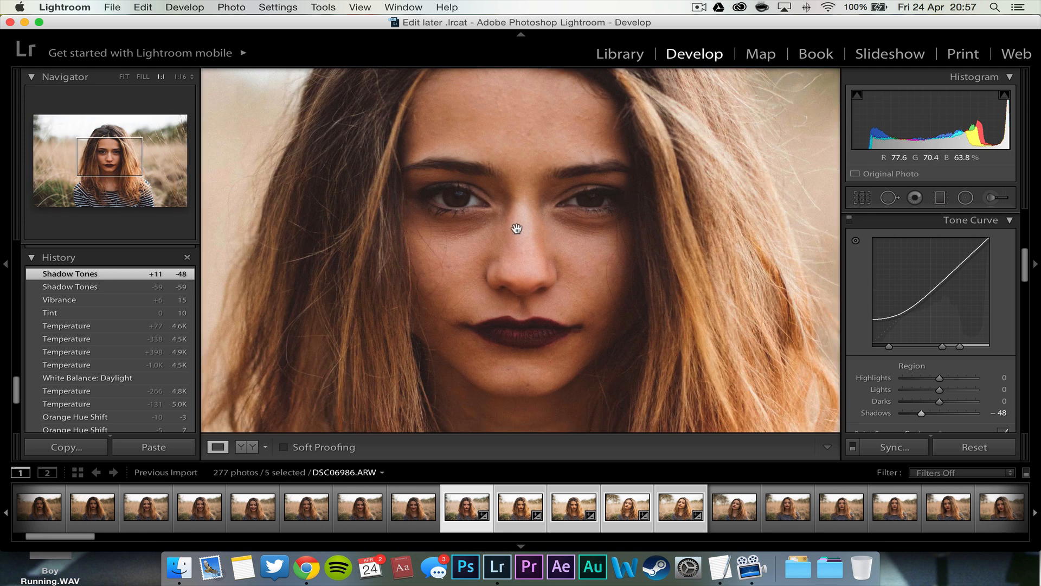
left_click(536, 162)
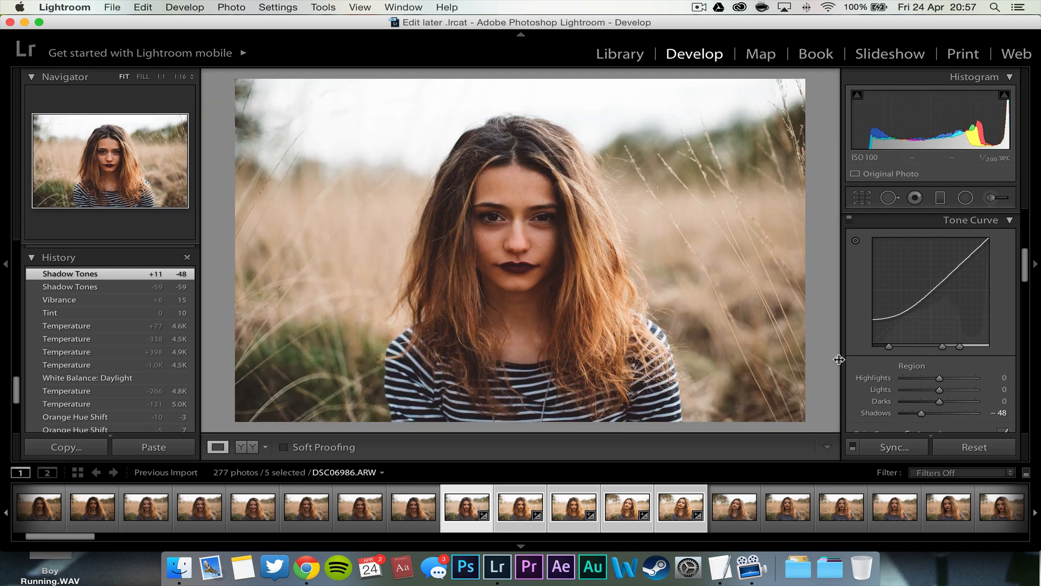
left_click_drag(527, 231, 519, 209)
left_click_drag(521, 239, 524, 239)
scroll(987, 341, "down", 10)
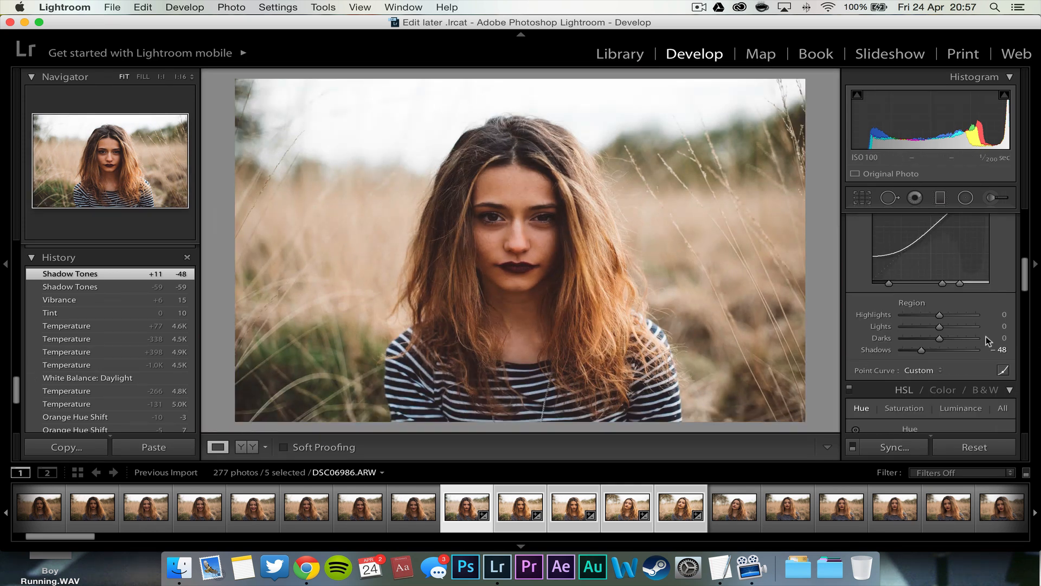
scroll(988, 341, "down", 1)
scroll(985, 337, "up", 5)
scroll(985, 338, "down", 8)
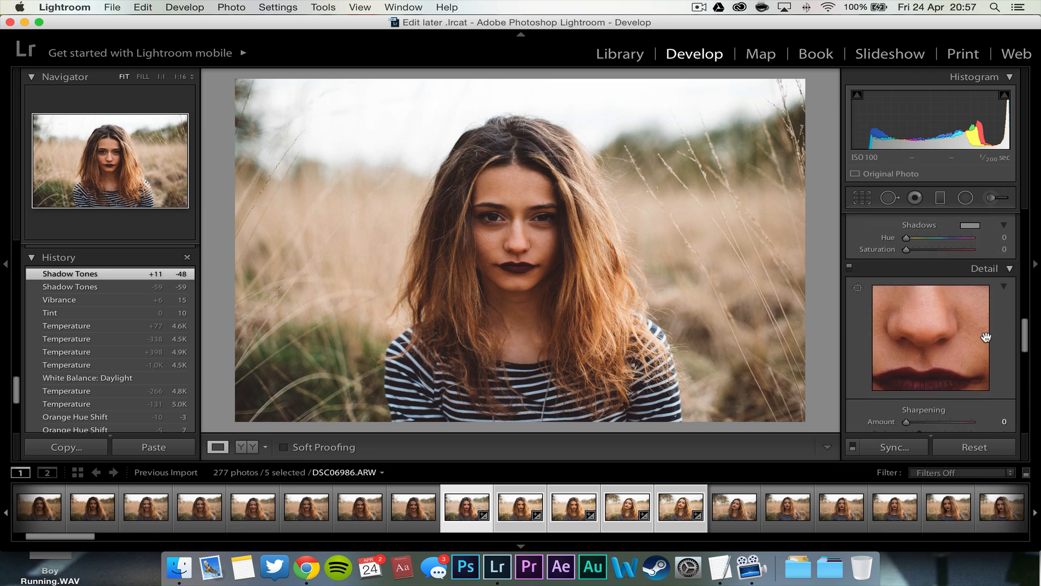
scroll(984, 340, "up", 9)
scroll(984, 340, "up", 10)
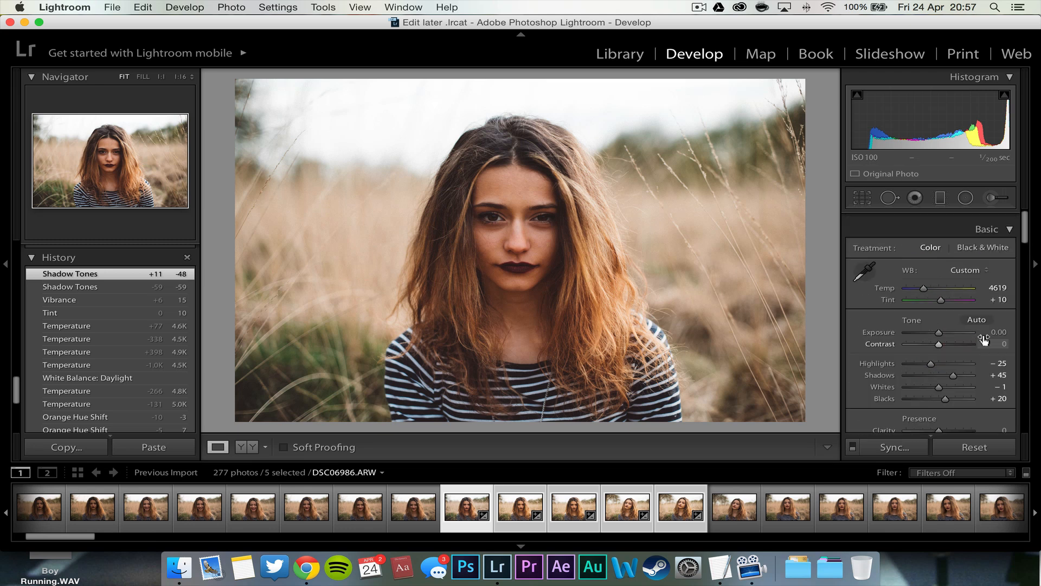
Step: Try a crop angle of -0.15 on the portrait and undo it
left_click(862, 197)
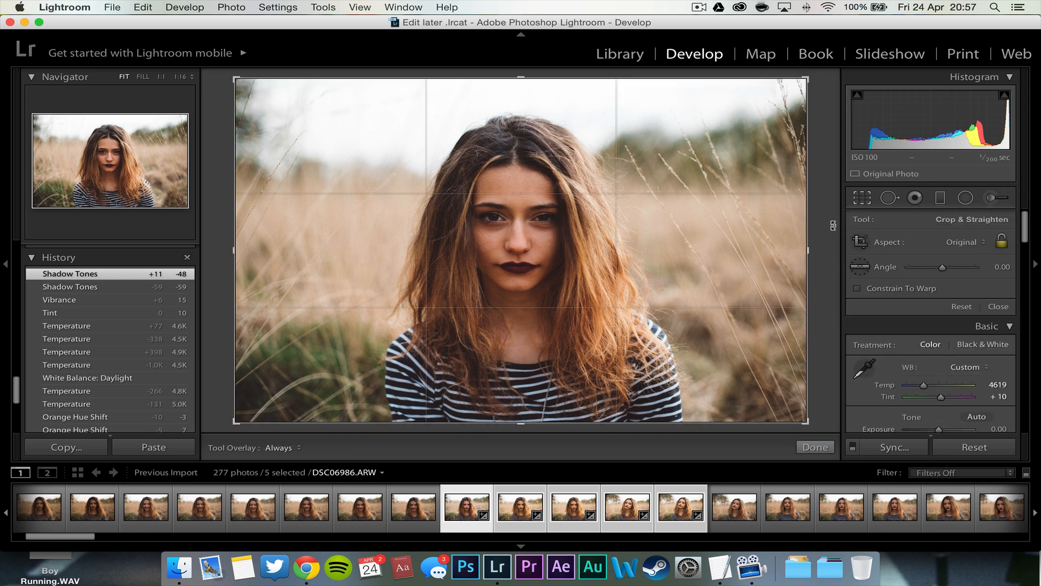
mouse_move(823, 215)
left_mouse_down()
mouse_move(827, 232)
mouse_move(823, 209)
left_mouse_up()
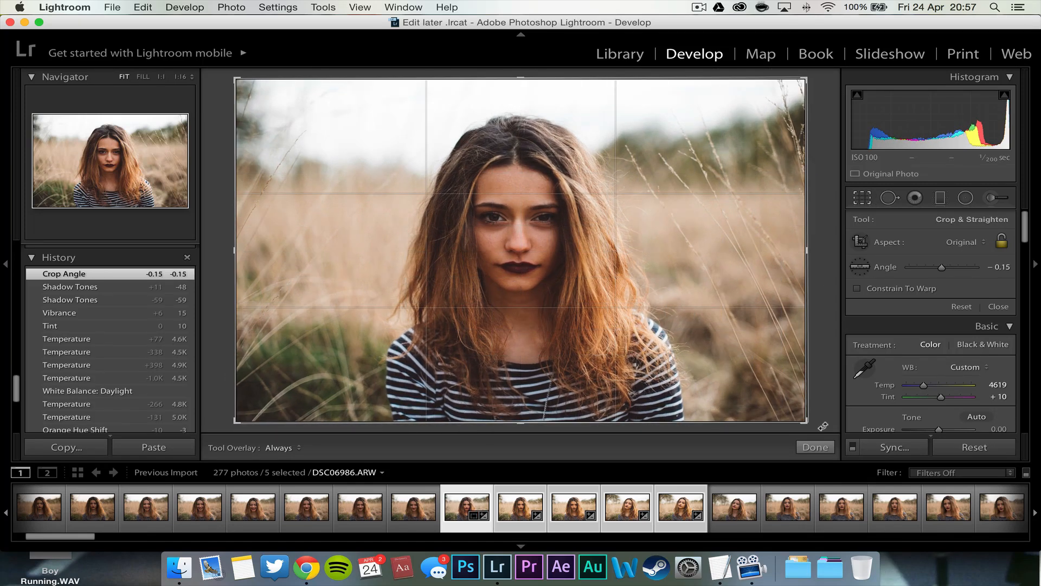
left_click(816, 447)
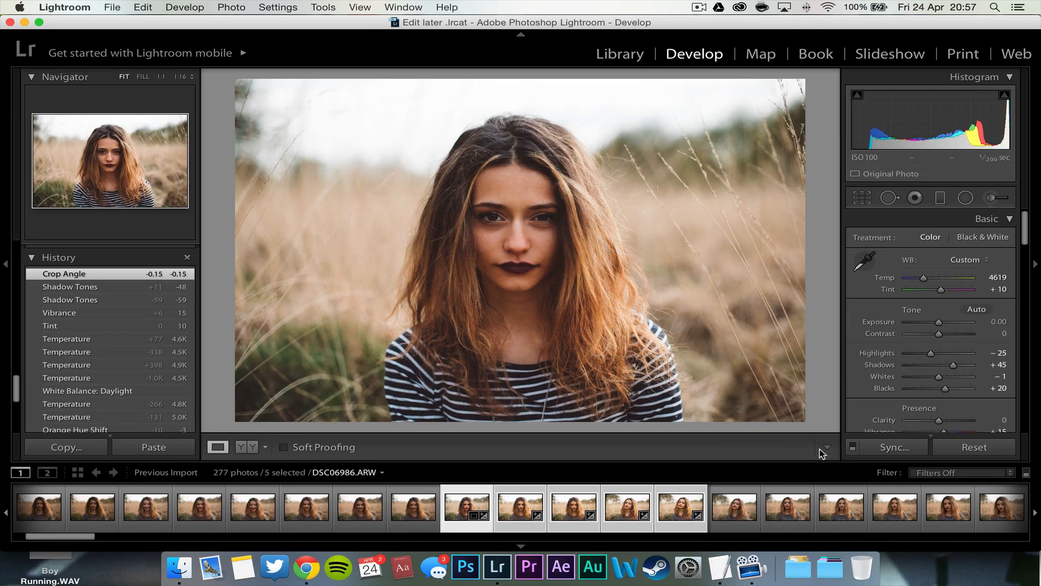
key("super+z")
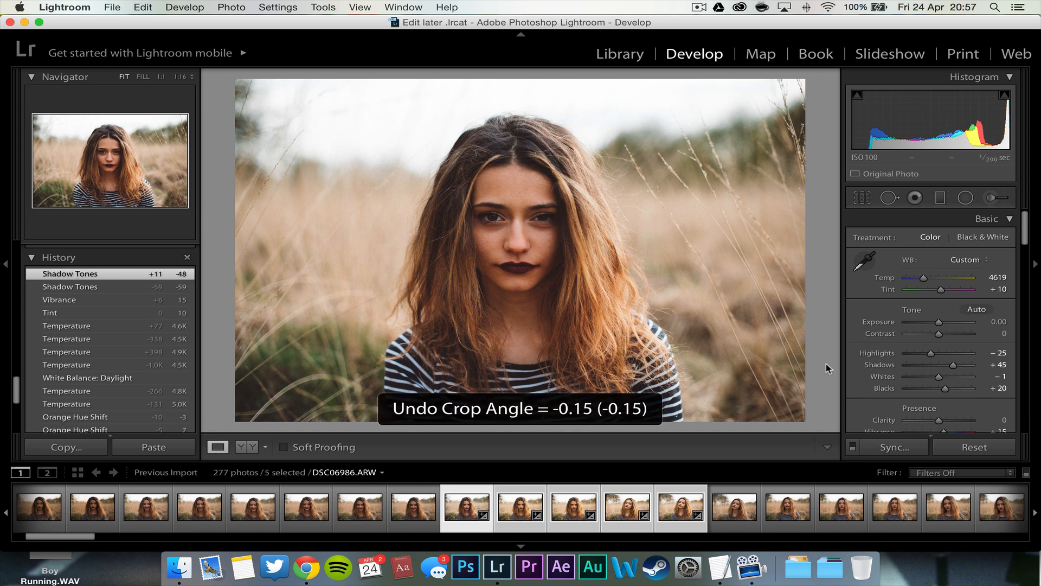
Step: Adjust the portrait's crop rectangle from its lower-right corner with the Original aspect and apply the crop
left_click(861, 205)
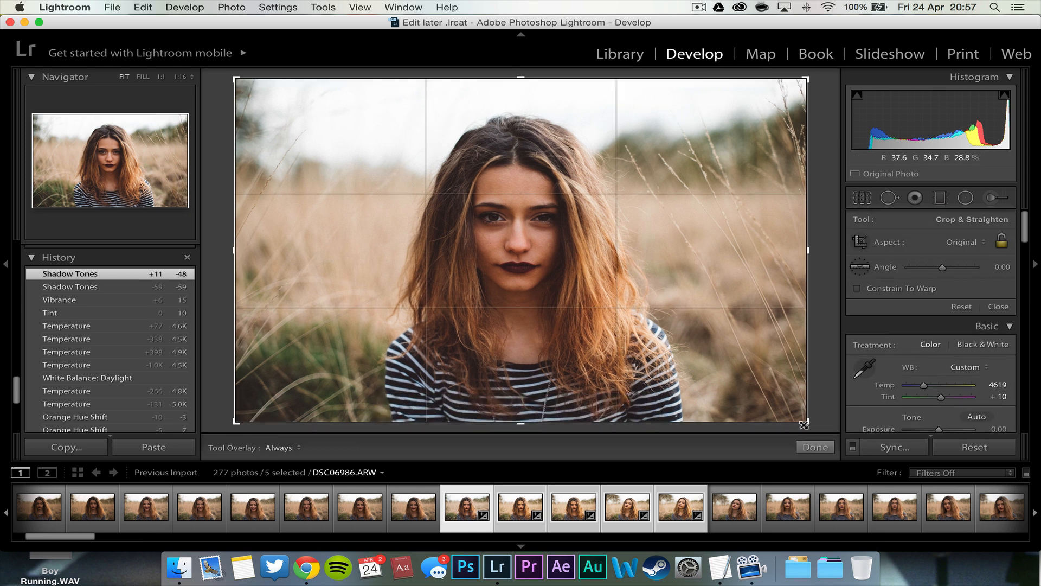
left_click_drag(808, 421, 766, 414)
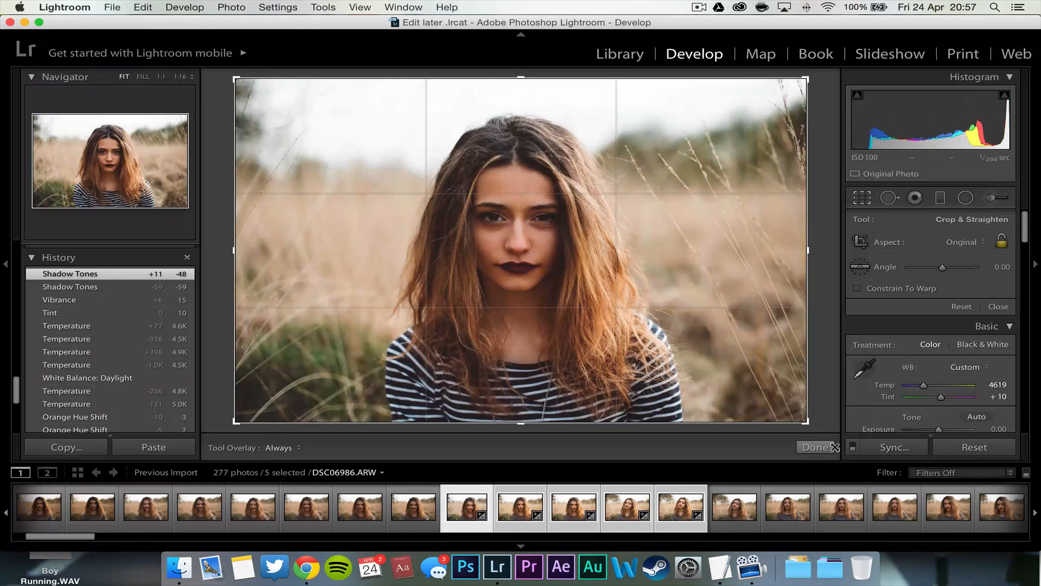
left_click(815, 447)
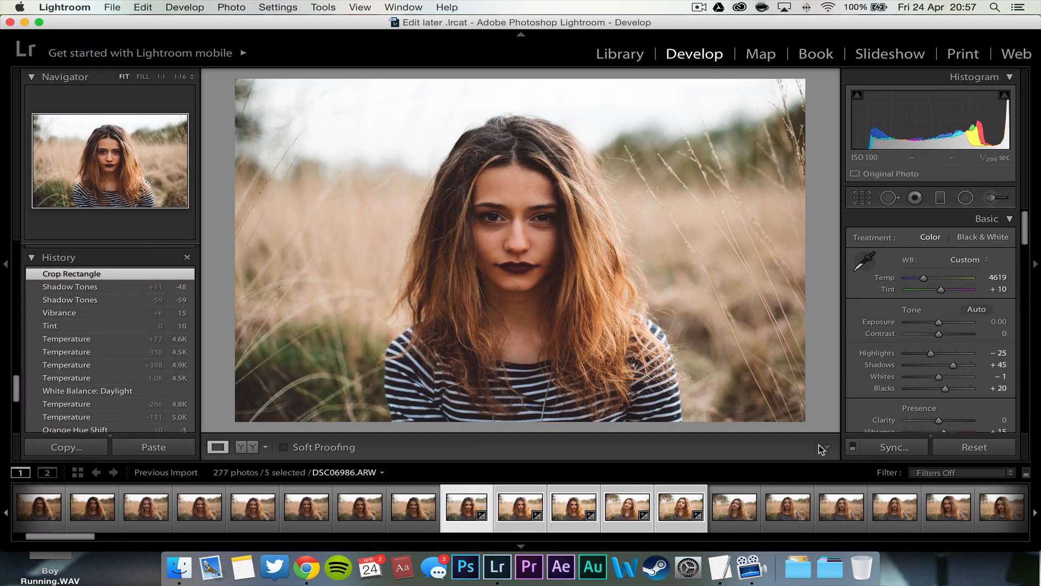
Step: Look through the options of the Spot Removal, Red Eye Correction, Graduated Filter, Radial Filter and Adjustment Brush tools
left_click(890, 198)
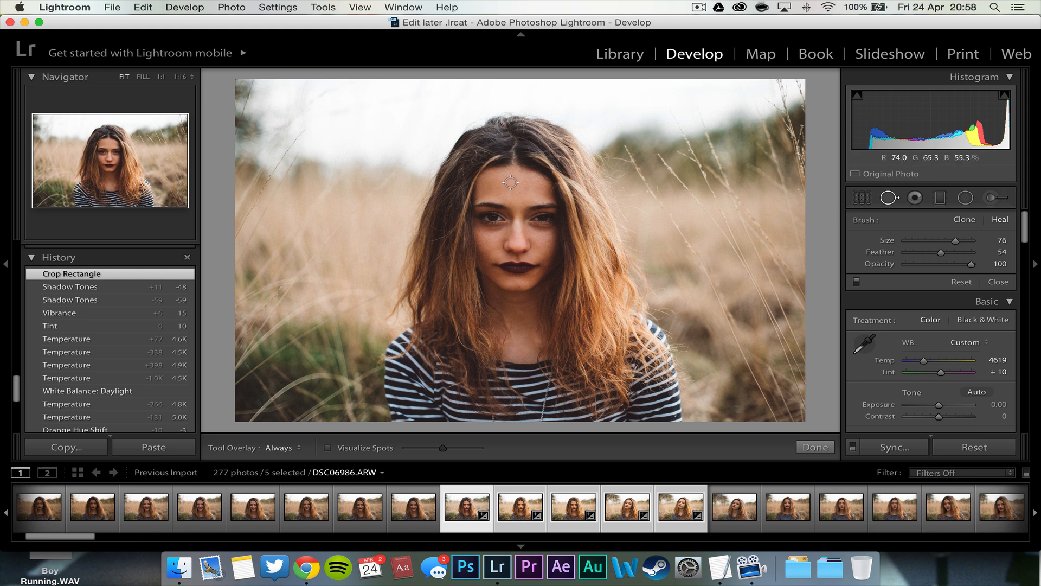
left_click(915, 198)
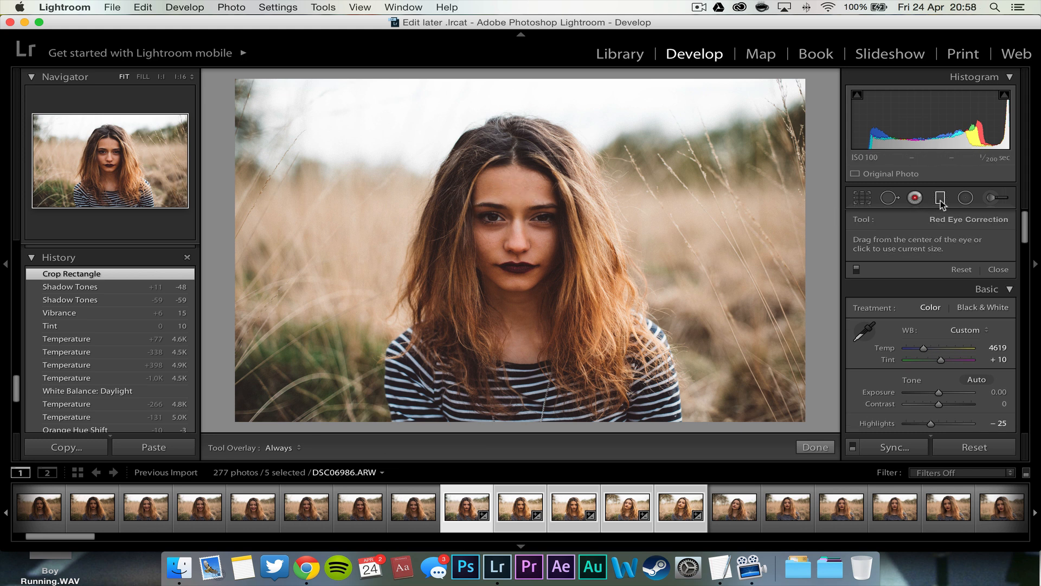
left_click(940, 200)
left_click(970, 202)
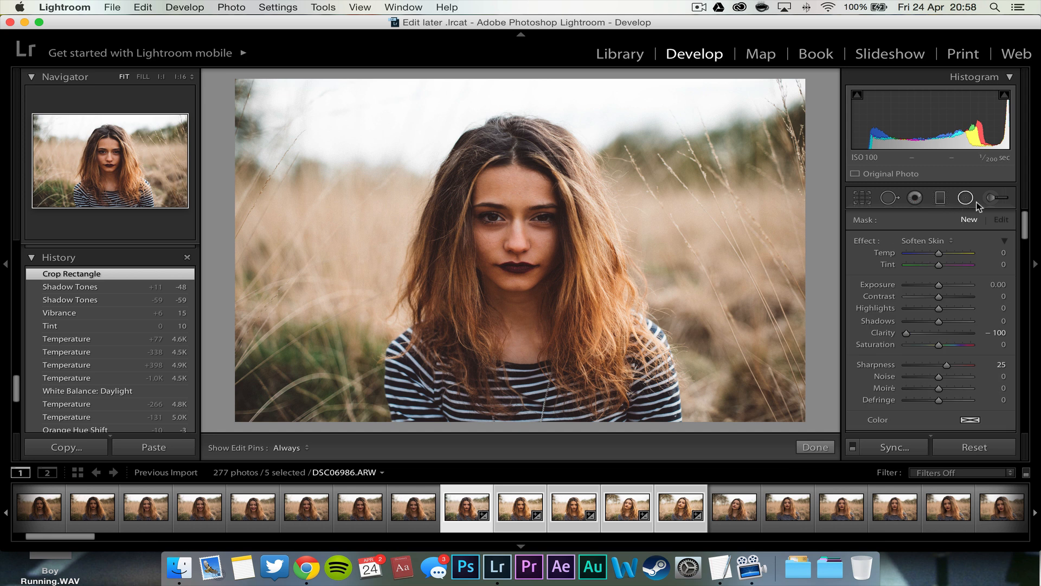
left_click(1001, 201)
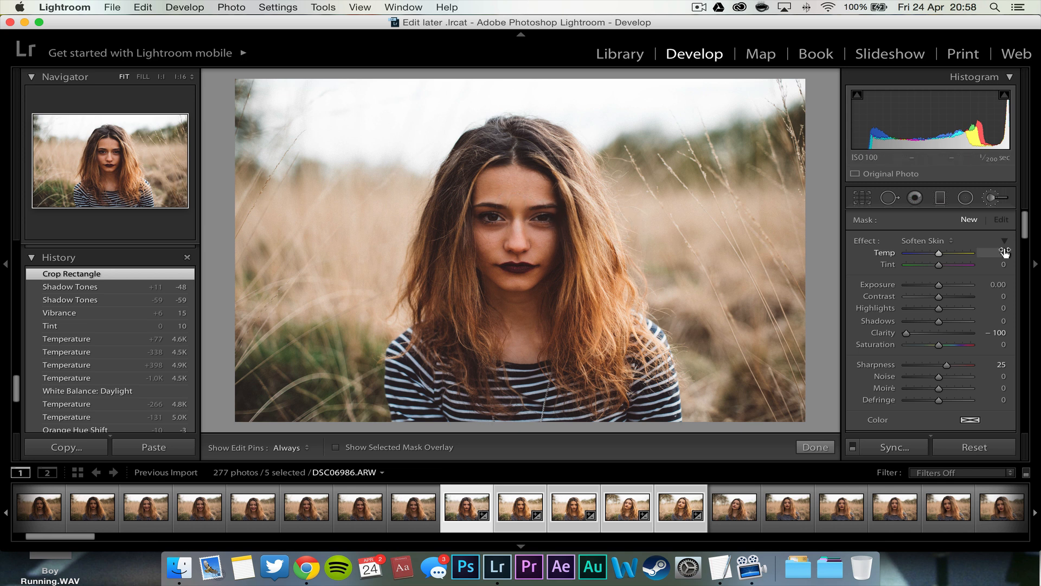
left_click(994, 199)
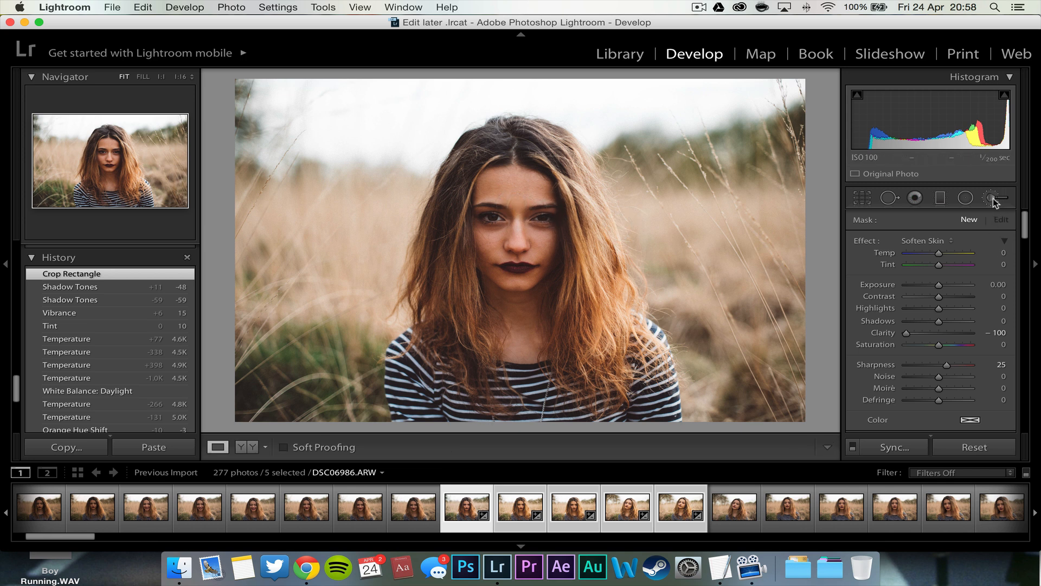
Step: Paint the Soften Skin effect over the forehead and both cheeks with the Adjustment Brush, hiding the edit pins while painting
mouse_move(531, 223)
left_mouse_down()
mouse_move(563, 219)
mouse_move(623, 163)
mouse_move(564, 202)
mouse_move(565, 226)
left_mouse_up()
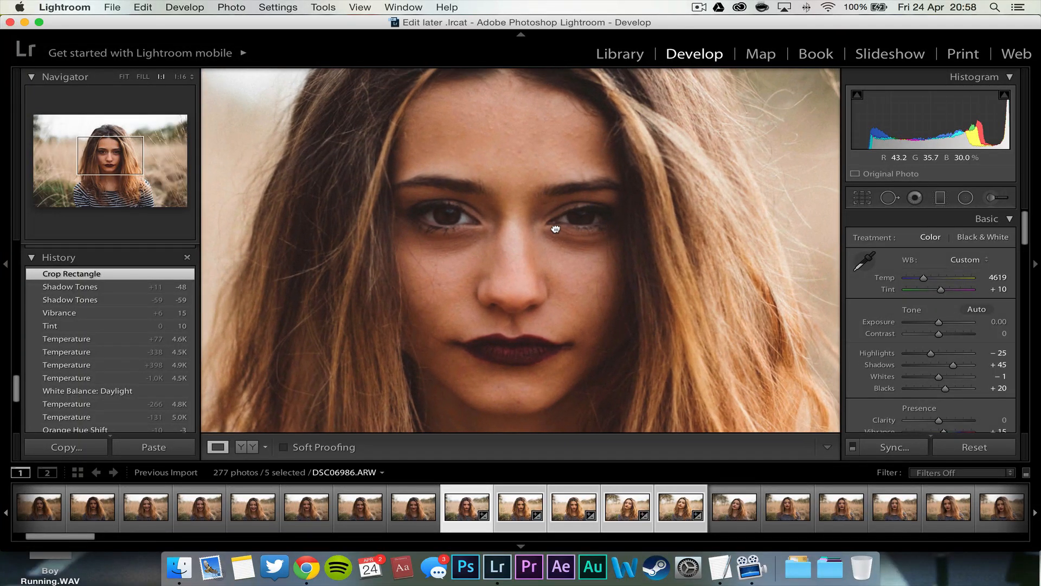
left_click(993, 198)
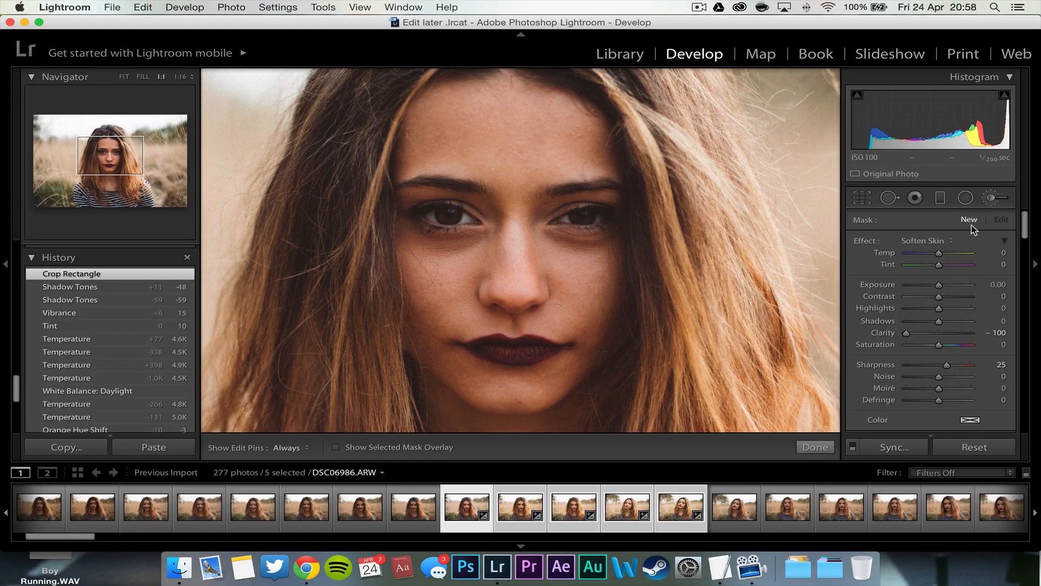
left_click(928, 240)
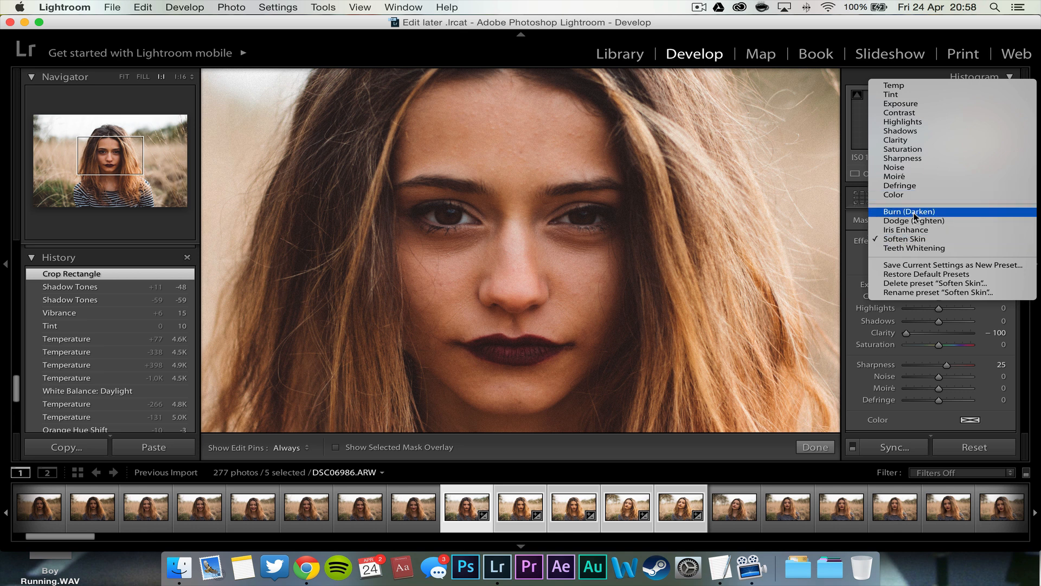
left_click(906, 242)
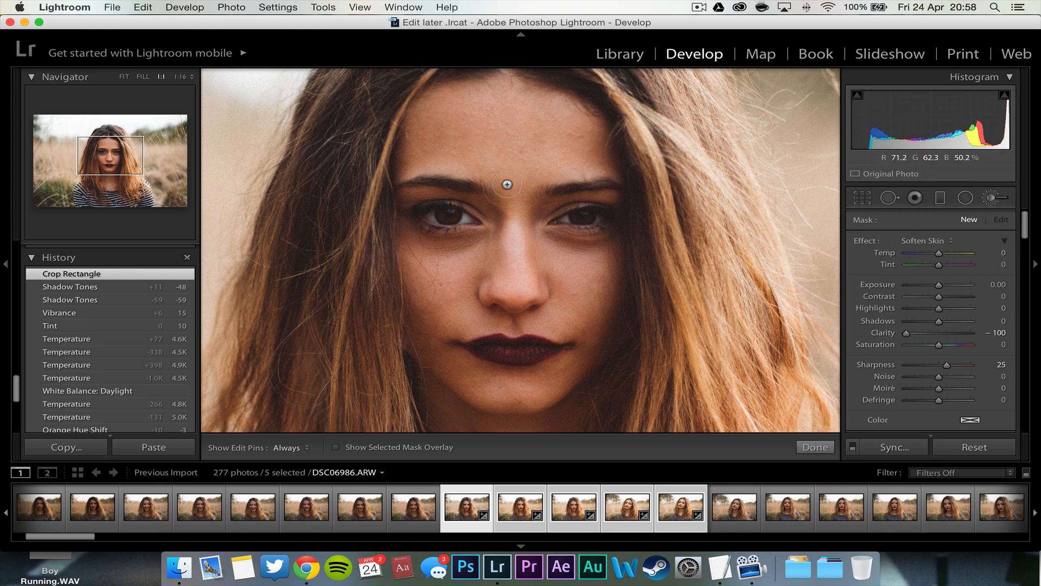
key("h")
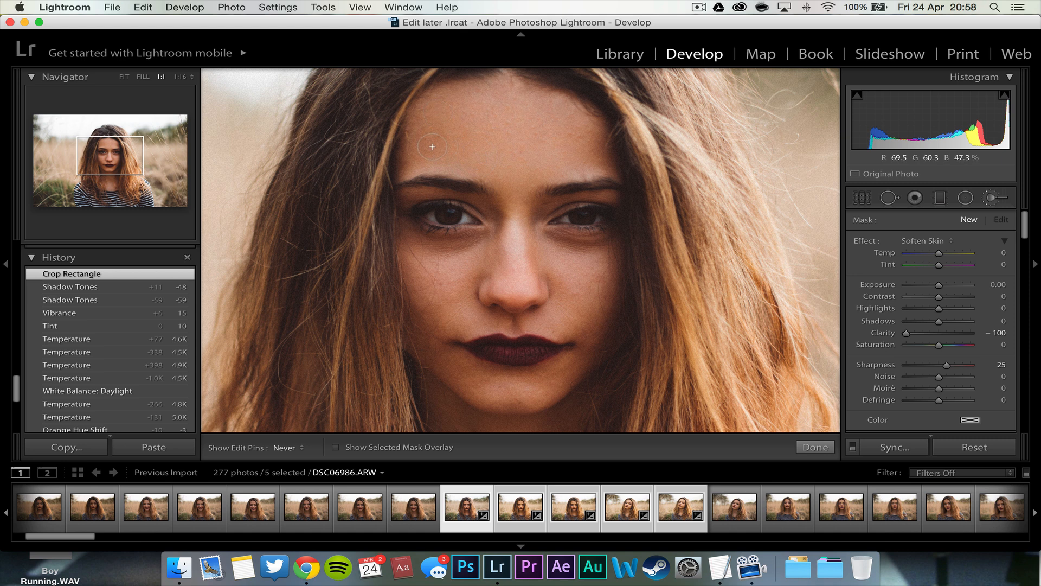
left_click_drag(422, 136, 418, 155)
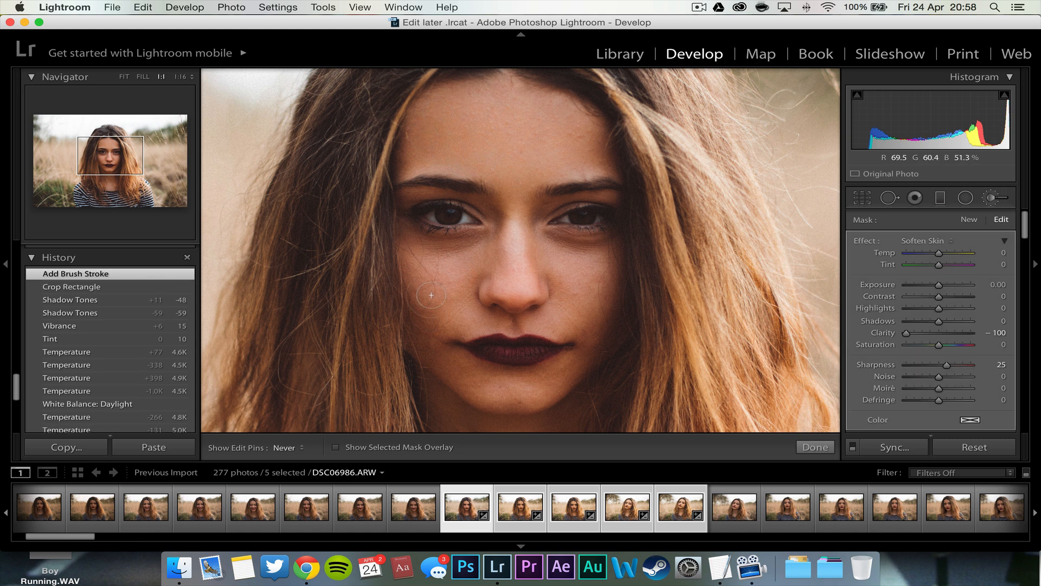
left_click_drag(447, 324, 450, 314)
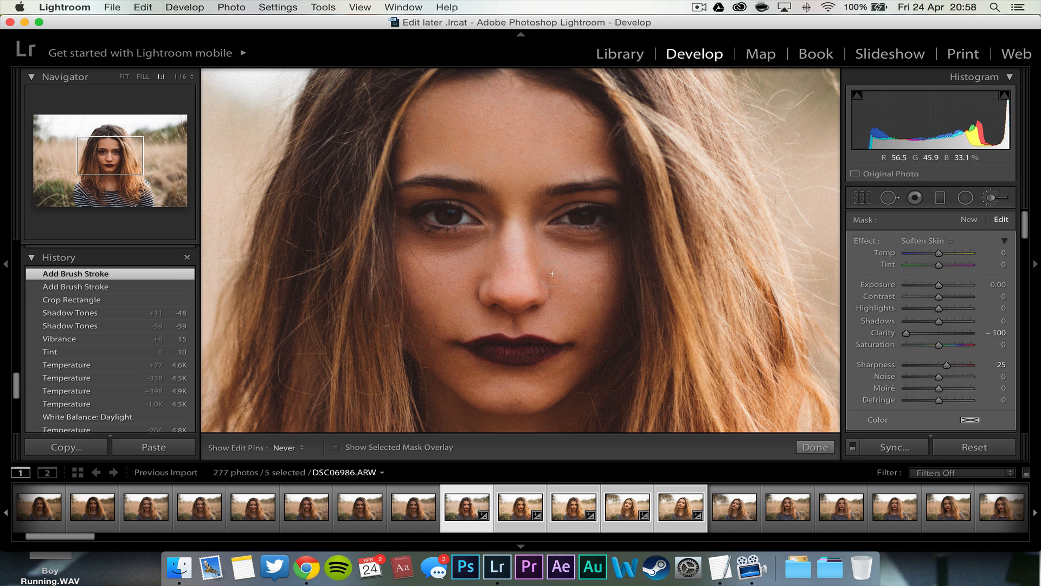
left_click(571, 305)
key("h")
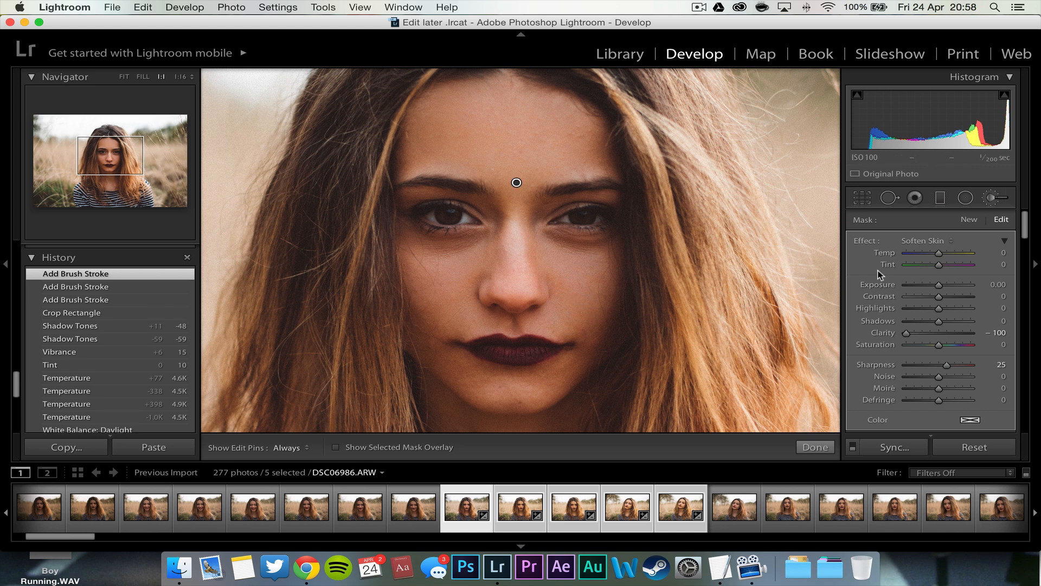
Step: Review the available brush effects and show the selected mask overlay for the Soften Skin strokes
left_click(933, 240)
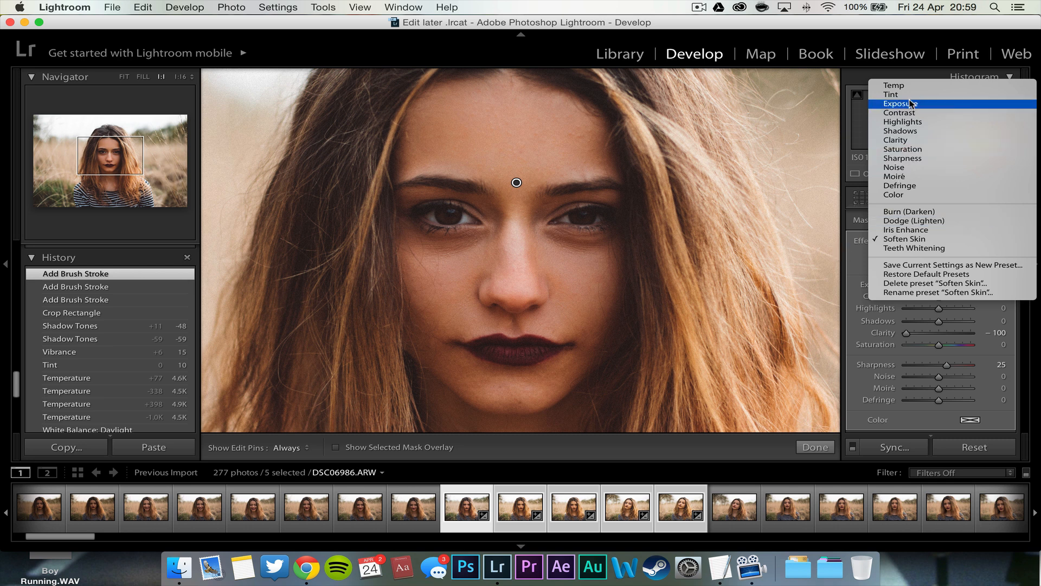
left_click(446, 102)
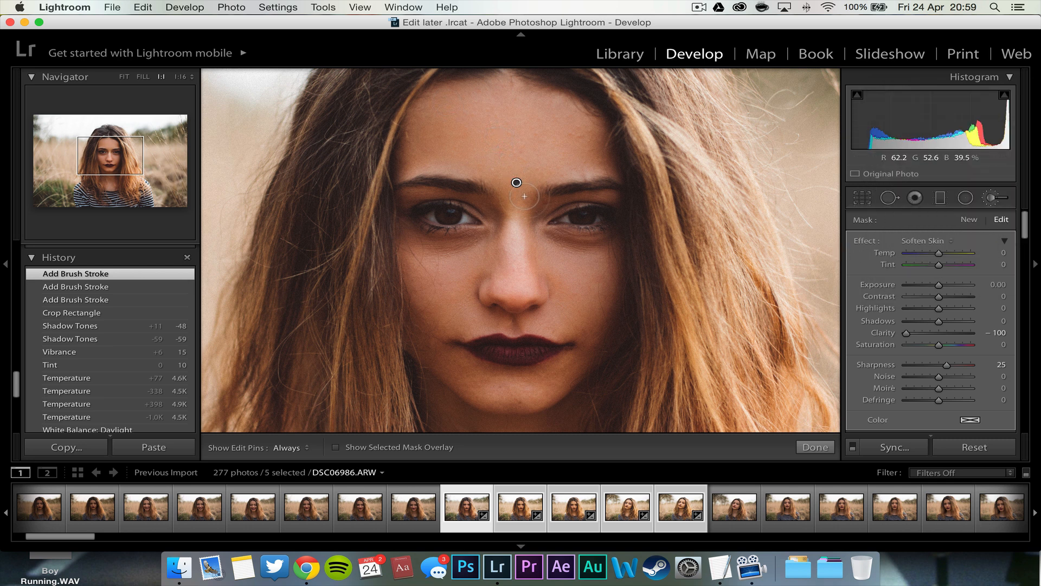
left_click(335, 448)
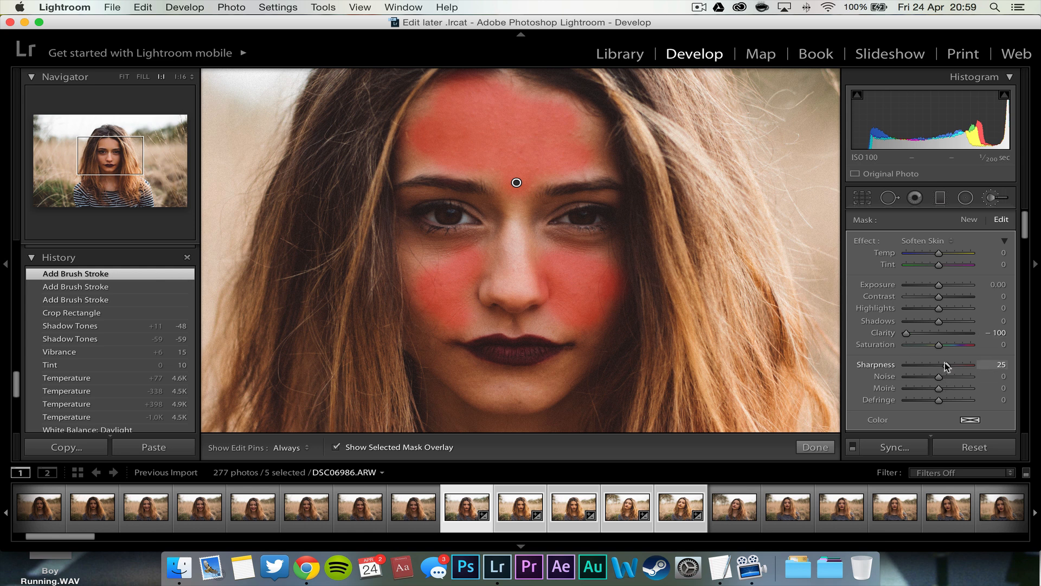
Step: Close the Adjustment Brush and compare the face before and after skin softening using the Shadow Tones and latest Add Brush Stroke history states
left_click(822, 448)
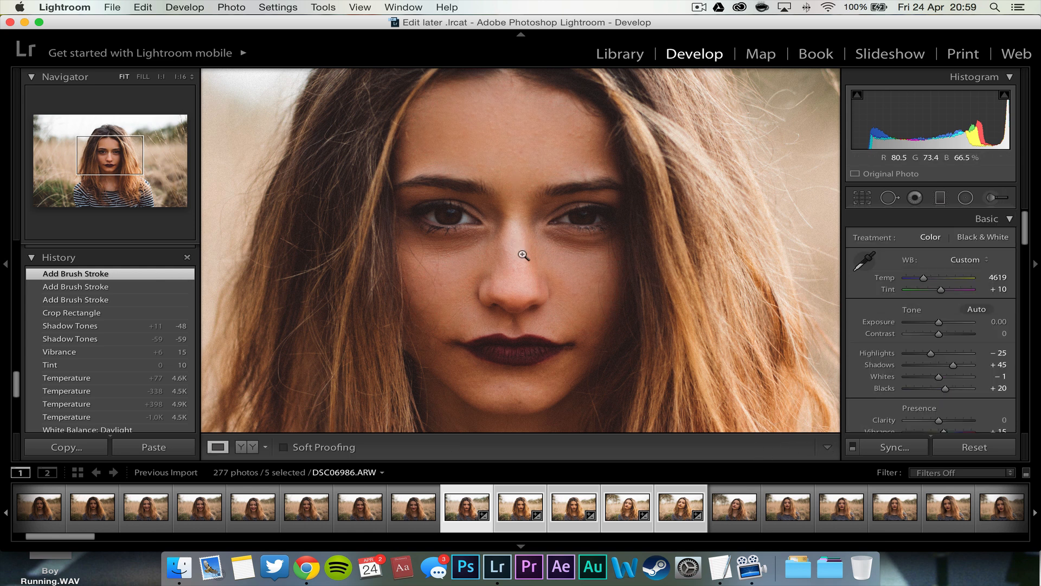
left_click(522, 254)
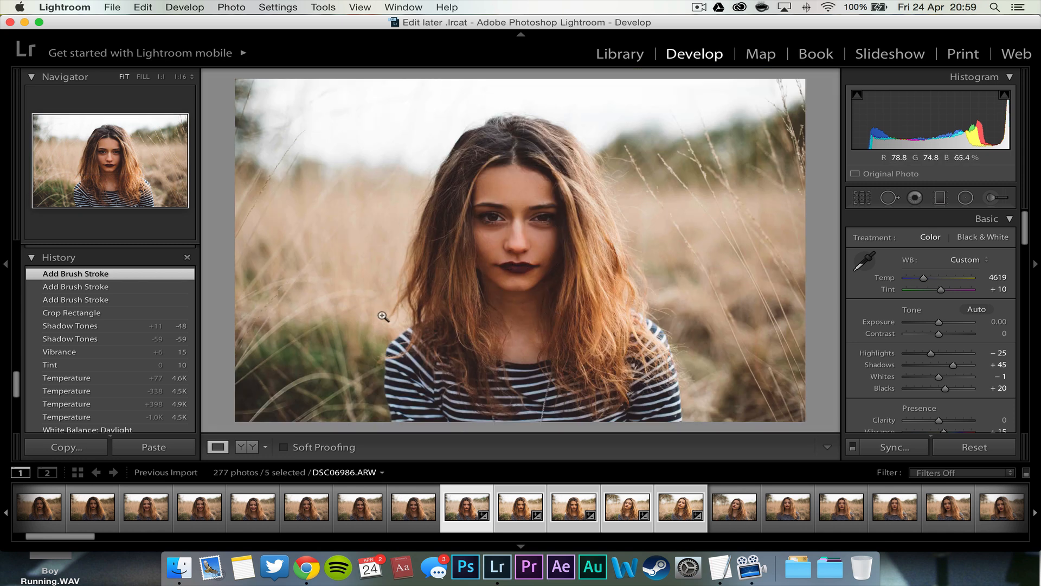
scroll(107, 337, "down", 3)
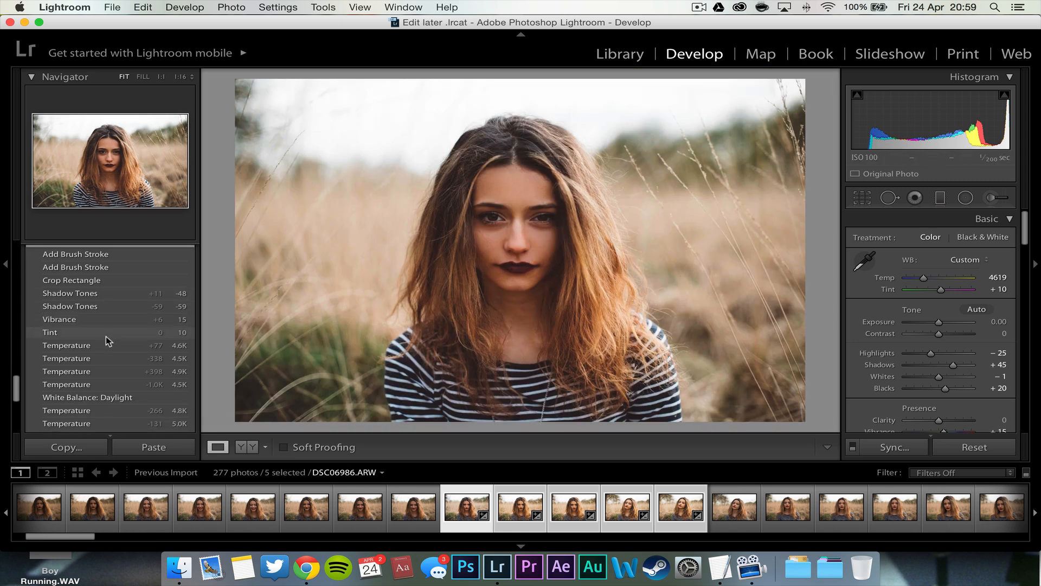
scroll(107, 338, "up", 4)
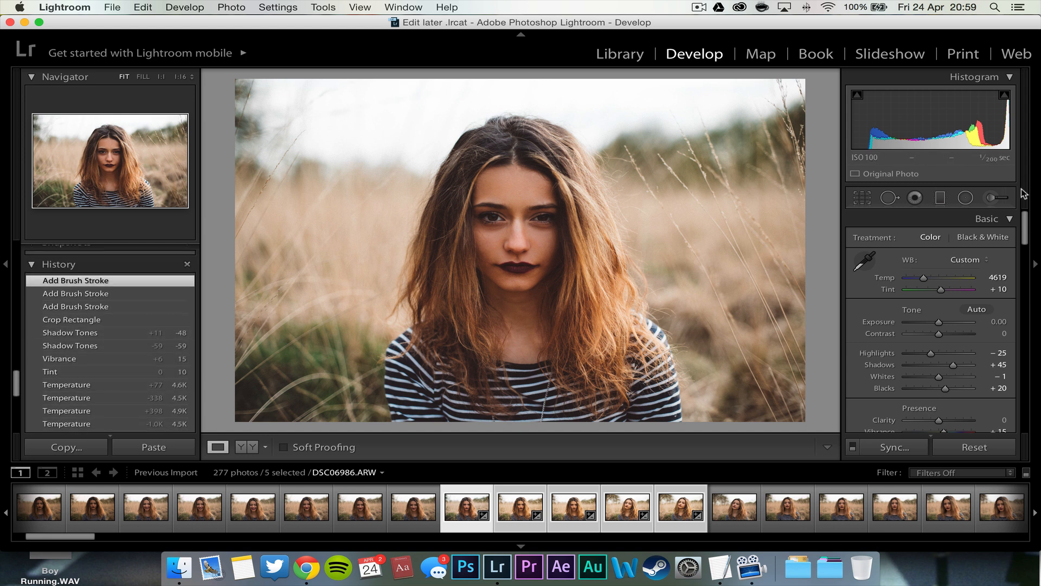
left_click(64, 333)
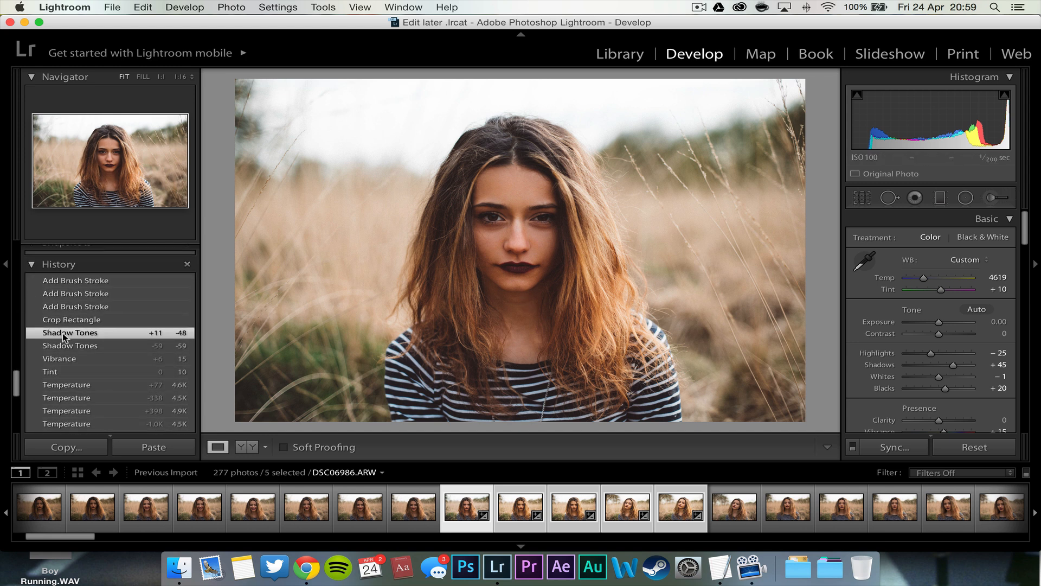
left_click(525, 213)
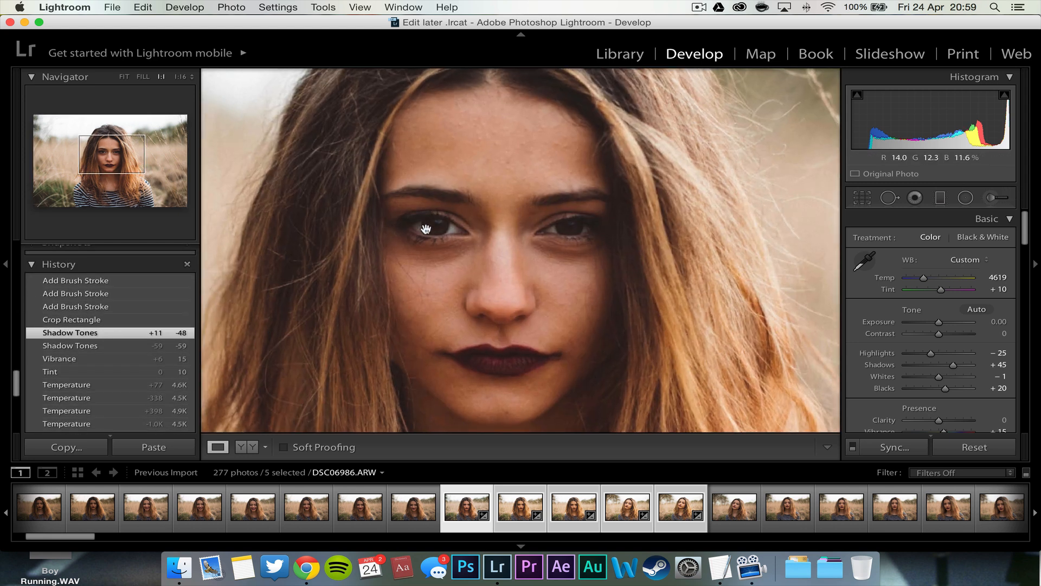
left_click(78, 281)
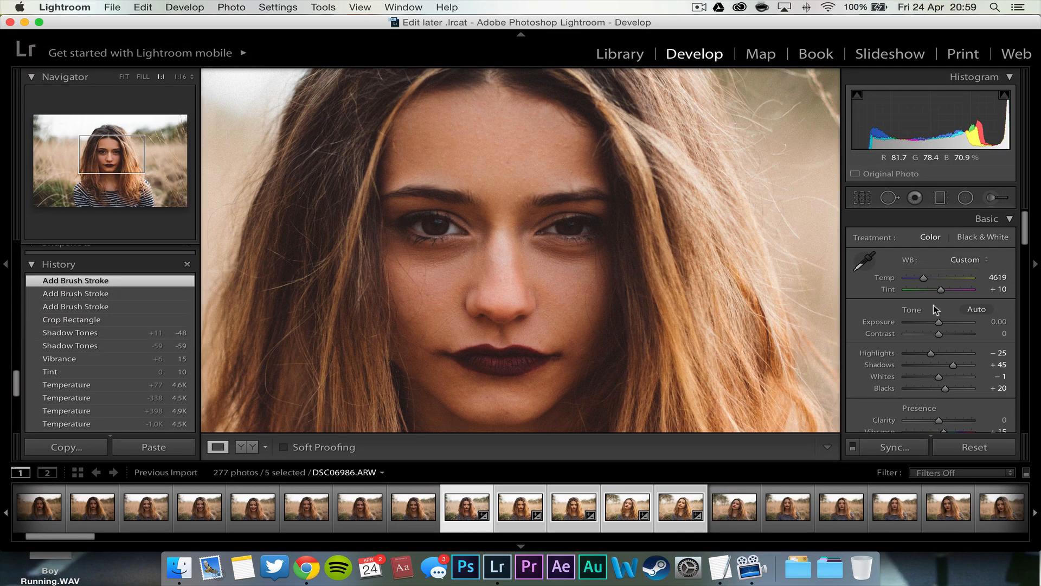
Step: Reduce the Soften Skin adjustment to Clarity -57 and Sharpness 14, hide its mask overlay, and finish the brush edit
left_click(989, 199)
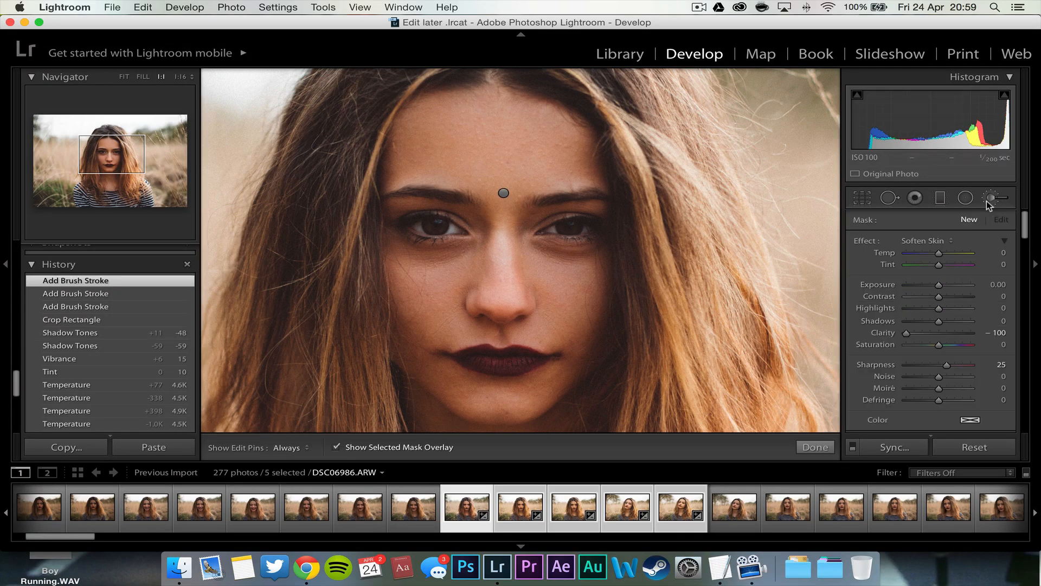
left_click(504, 192)
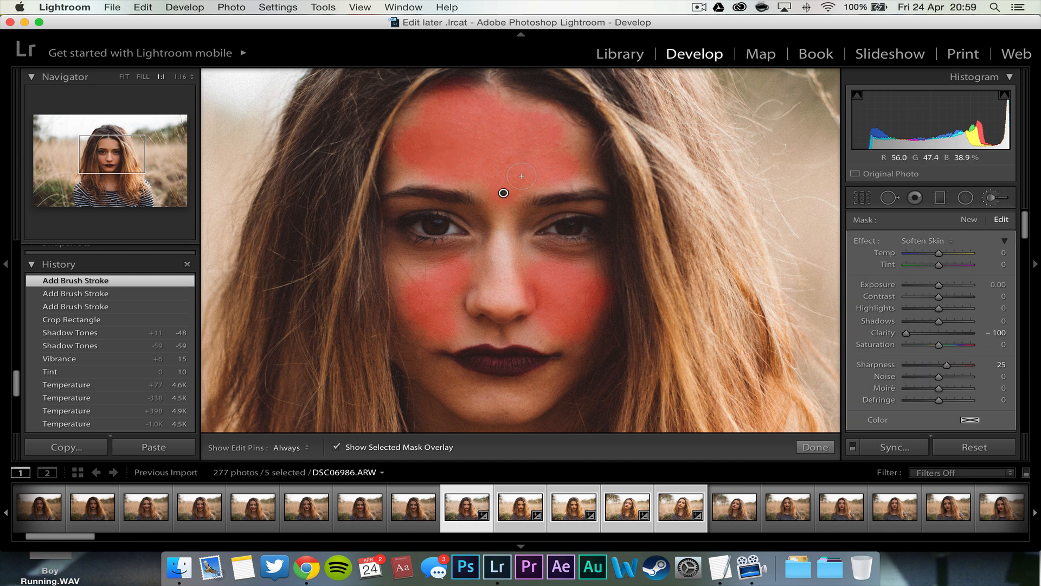
left_click_drag(504, 194, 410, 192)
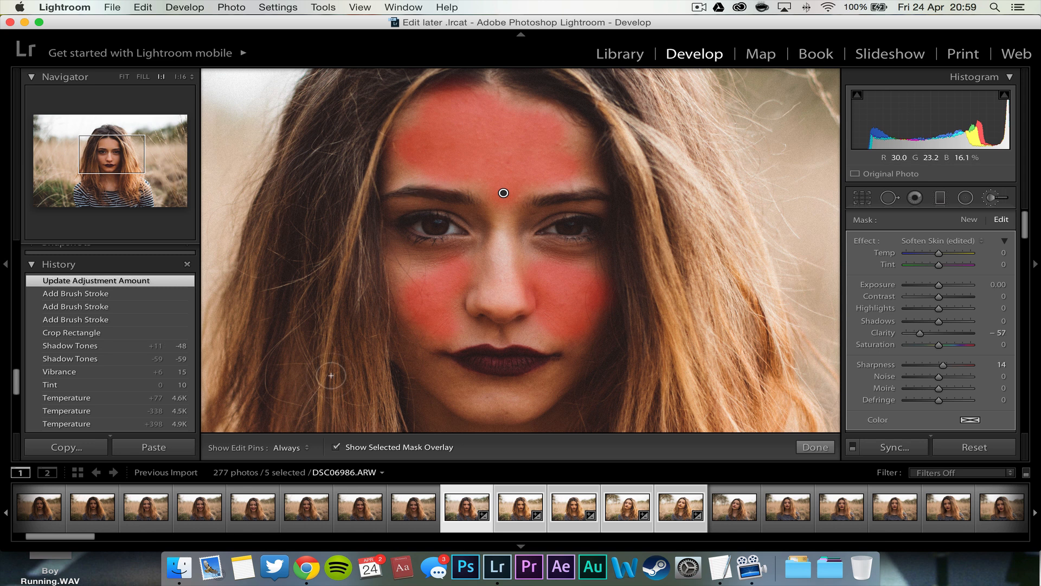
left_click(336, 446)
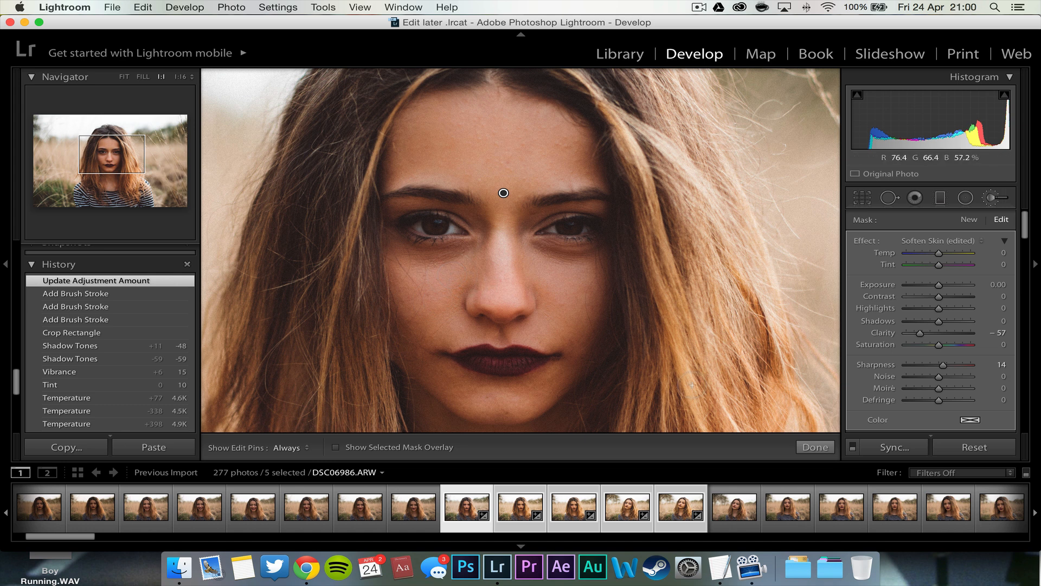
left_click(815, 447)
left_click(686, 351)
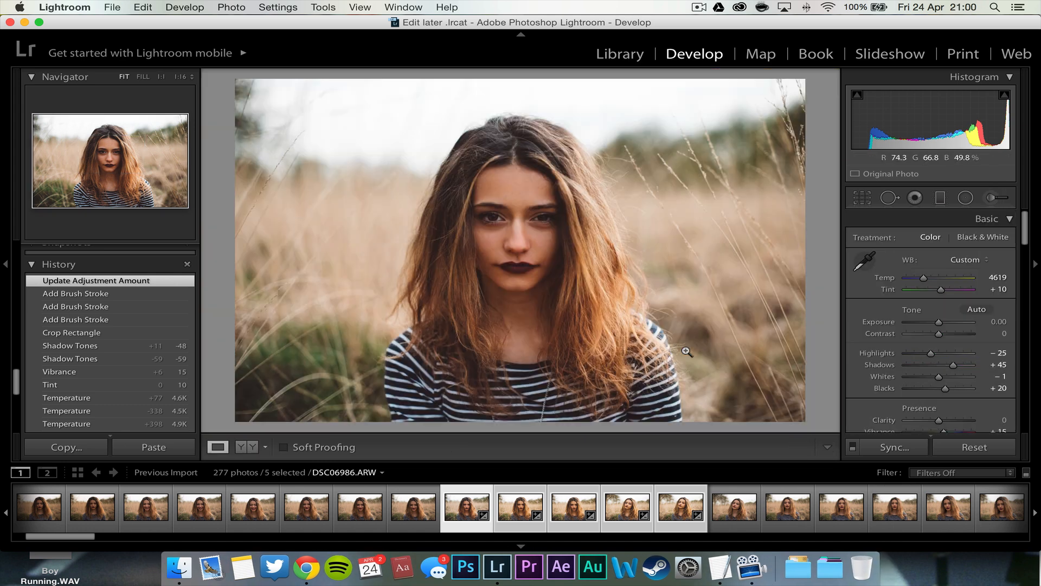
left_click(988, 199)
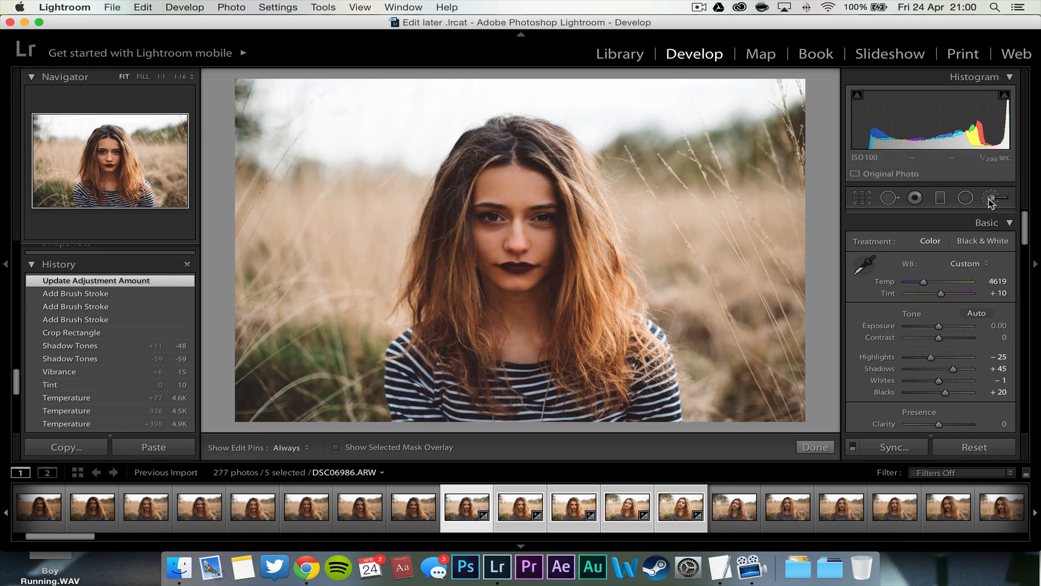
left_click(916, 241)
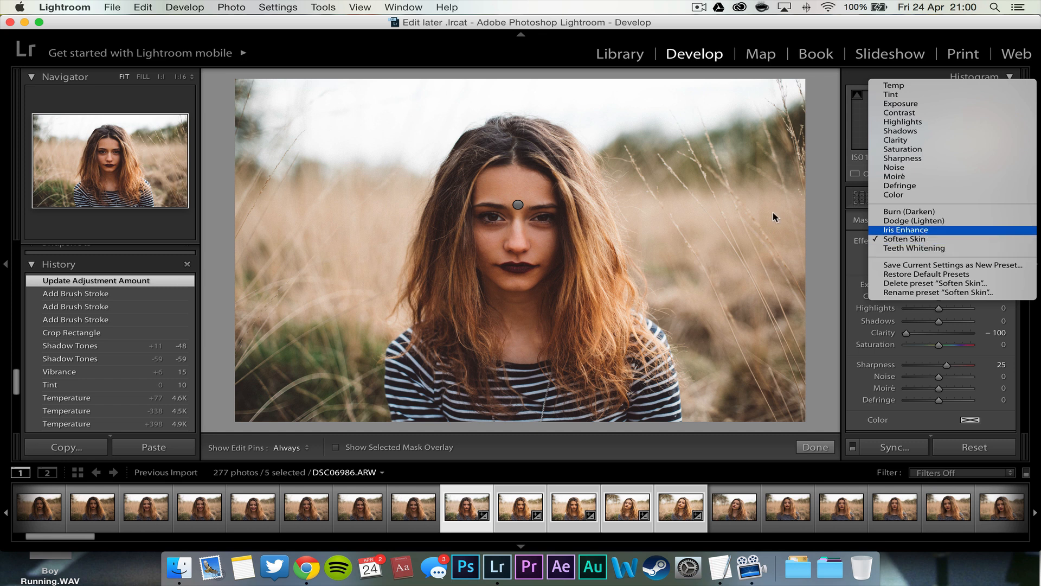
left_click(540, 231)
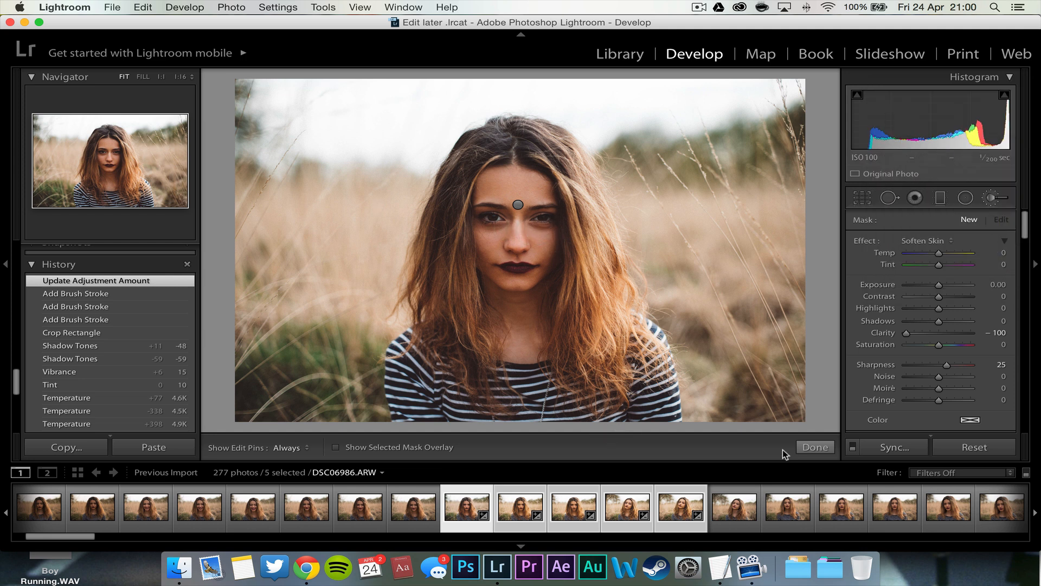
left_click(815, 447)
Step: Paint the Iris Enhance effect over the iris of the subject's left eye with the Adjustment Brush
left_click(525, 216)
left_click_drag(525, 217, 560, 214)
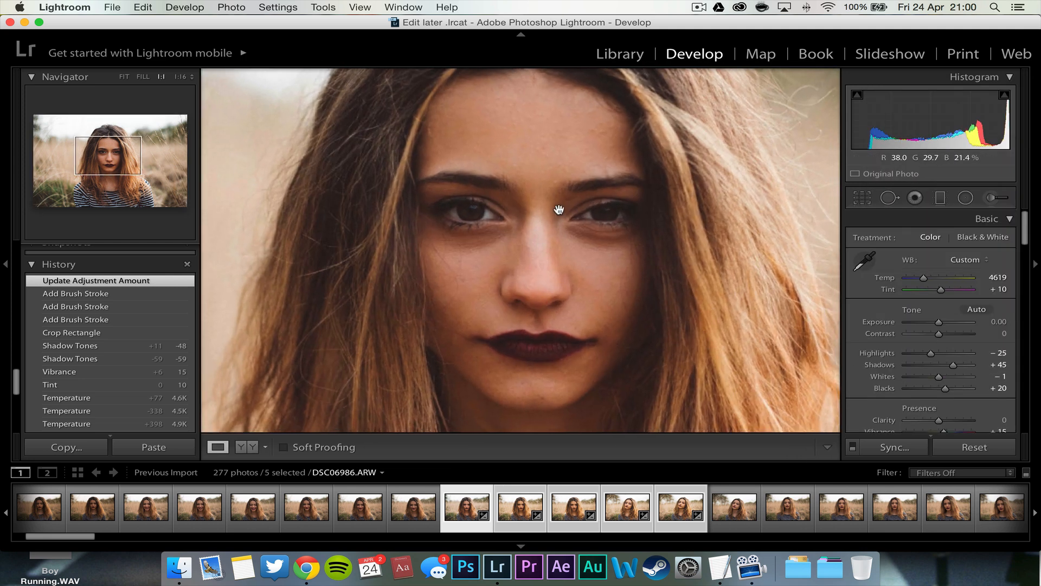
left_click(998, 198)
left_click(928, 242)
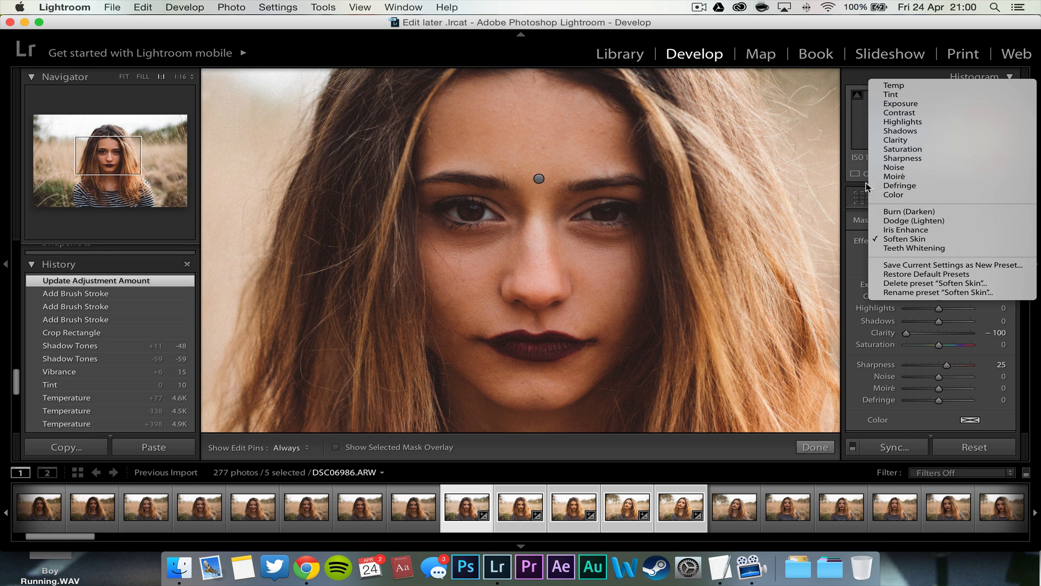
left_click(898, 230)
left_click_drag(596, 224, 602, 219)
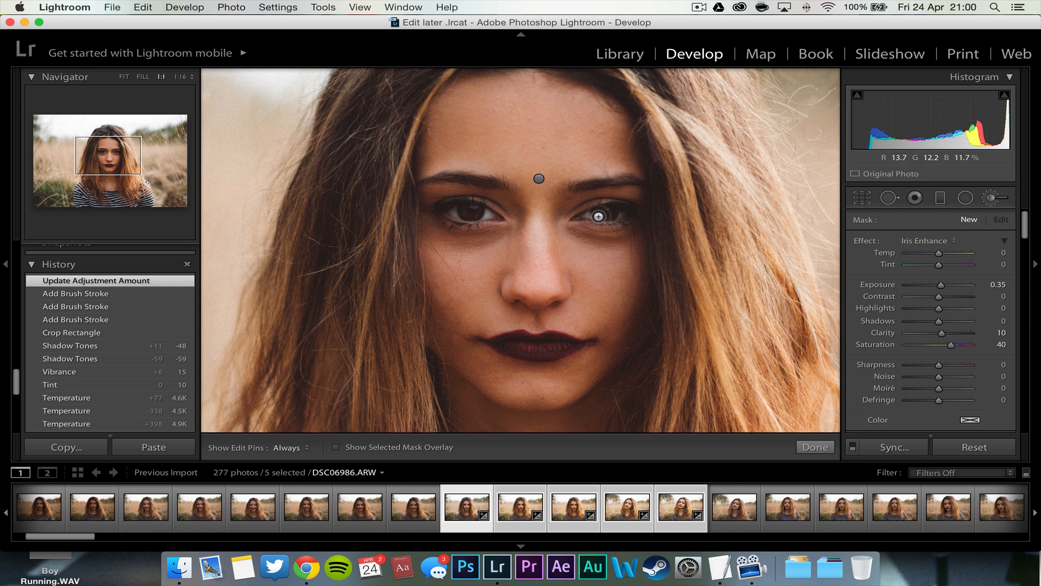
key("h")
left_click_drag(604, 214, 600, 215)
key("h")
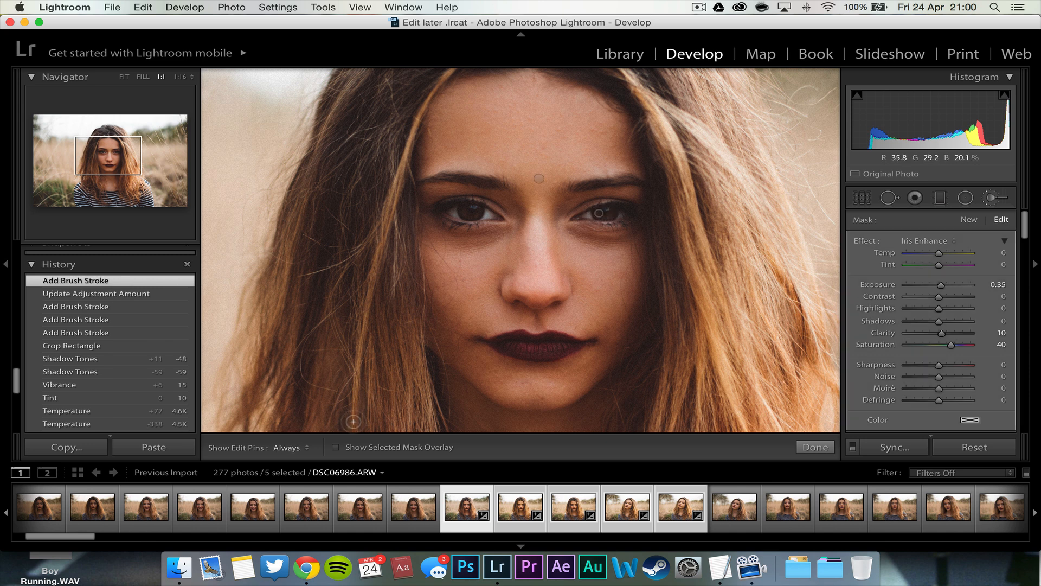
Step: Extend the Iris Enhance mask over the subject's right iris with the overlay as a guide, and compare it with the history state before the strokes
left_click(336, 448)
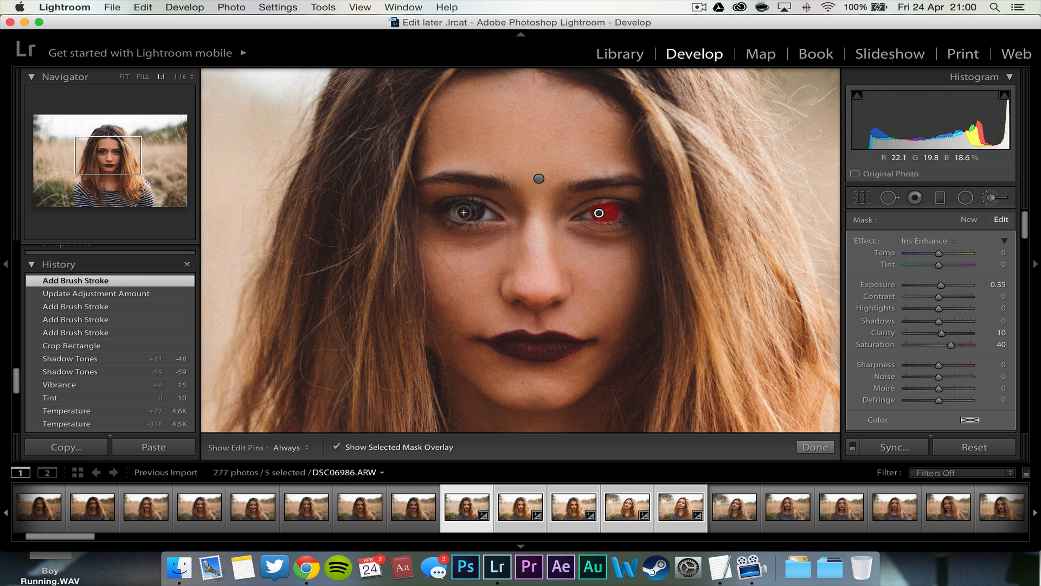
left_click_drag(464, 212, 474, 214)
left_click(336, 447)
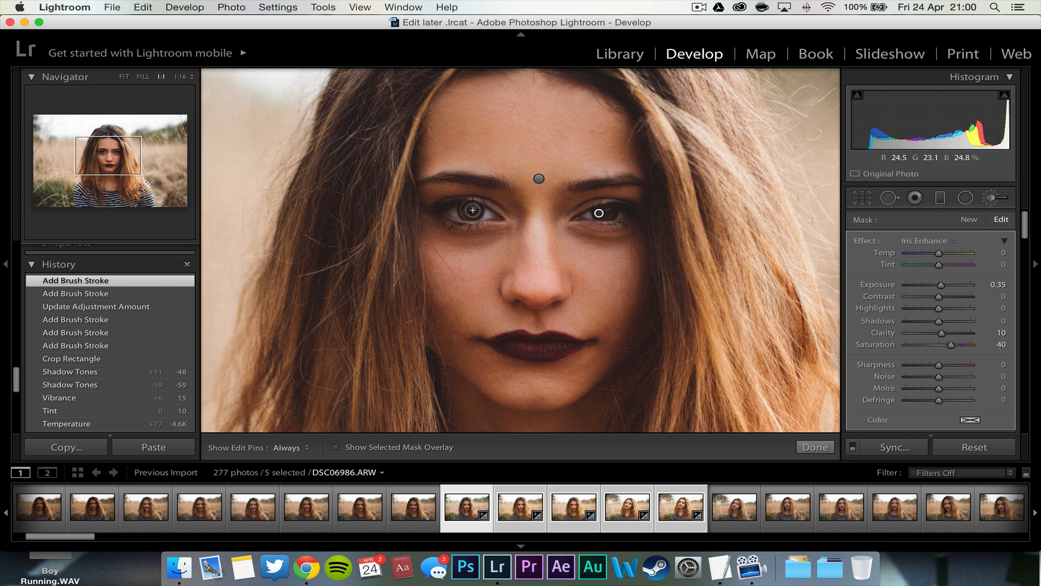
left_click(72, 307)
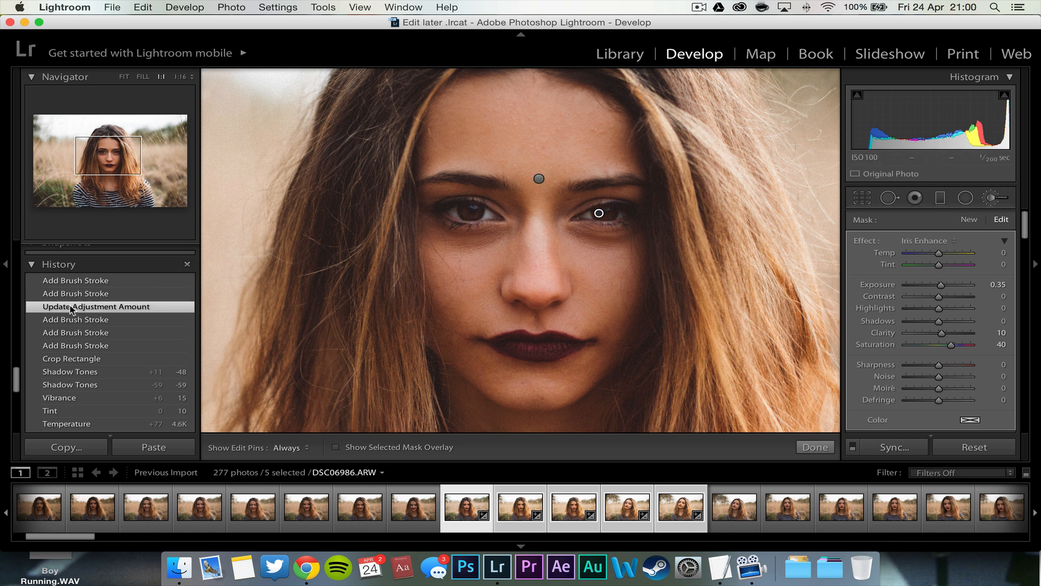
left_click(76, 281)
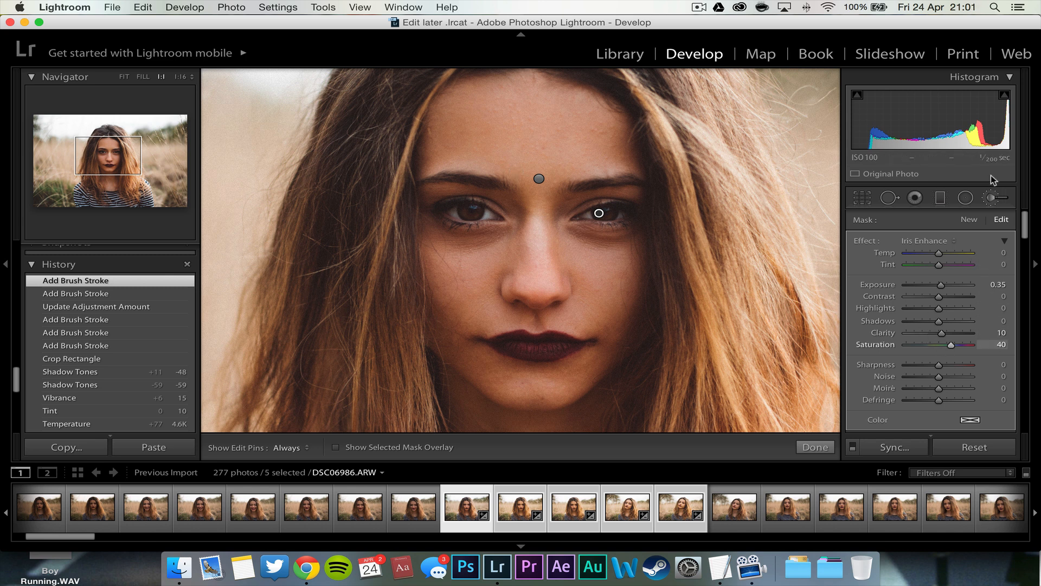
Step: Start a new brush mask with the Teeth Whitening effect and paint it over the white of the subject's left eye
left_click(966, 220)
left_click(930, 239)
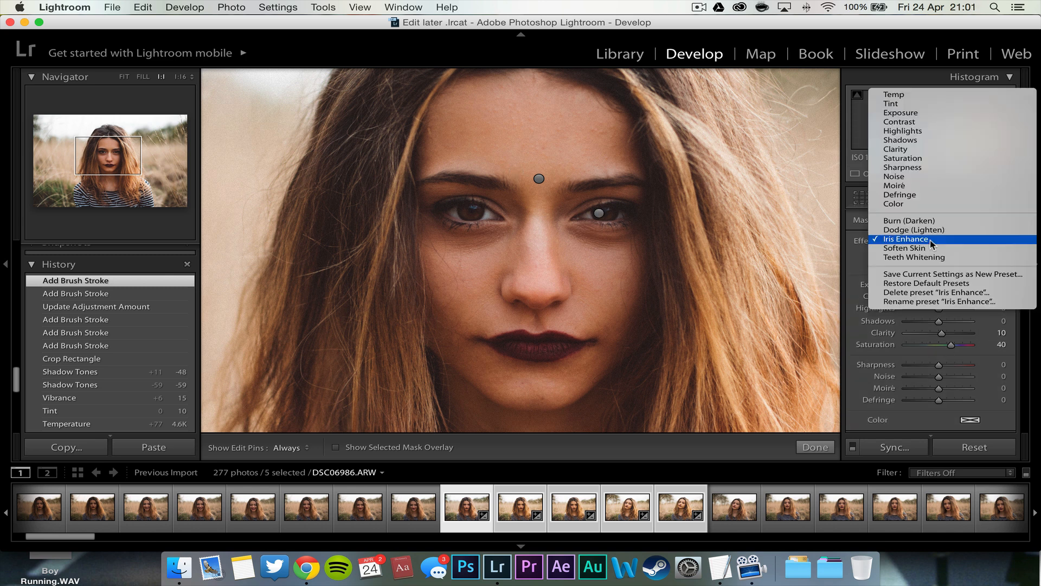
left_click(921, 258)
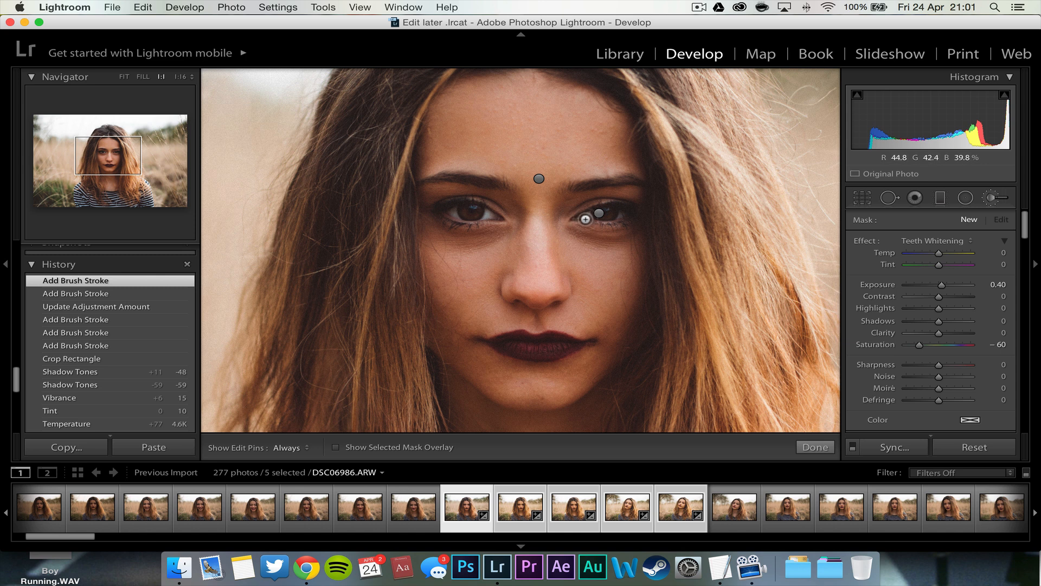
key("h")
left_click_drag(582, 217, 629, 215)
left_click(623, 215)
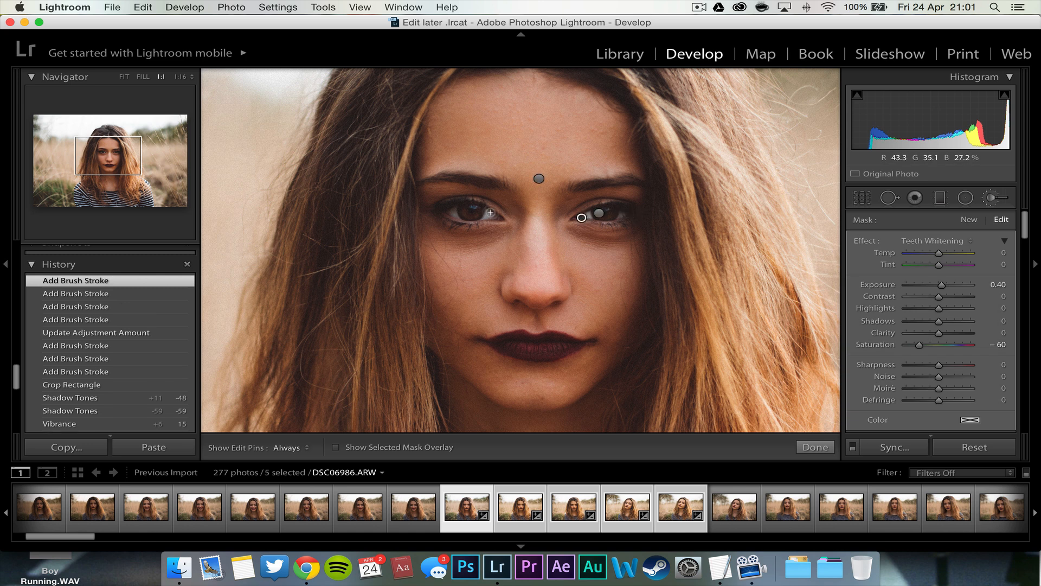
Step: Paint the Teeth Whitening effect over the white of the subject's right eye, hiding the edit pins while painting
key("h")
left_click_drag(487, 214, 447, 215)
key("h")
left_click(445, 214)
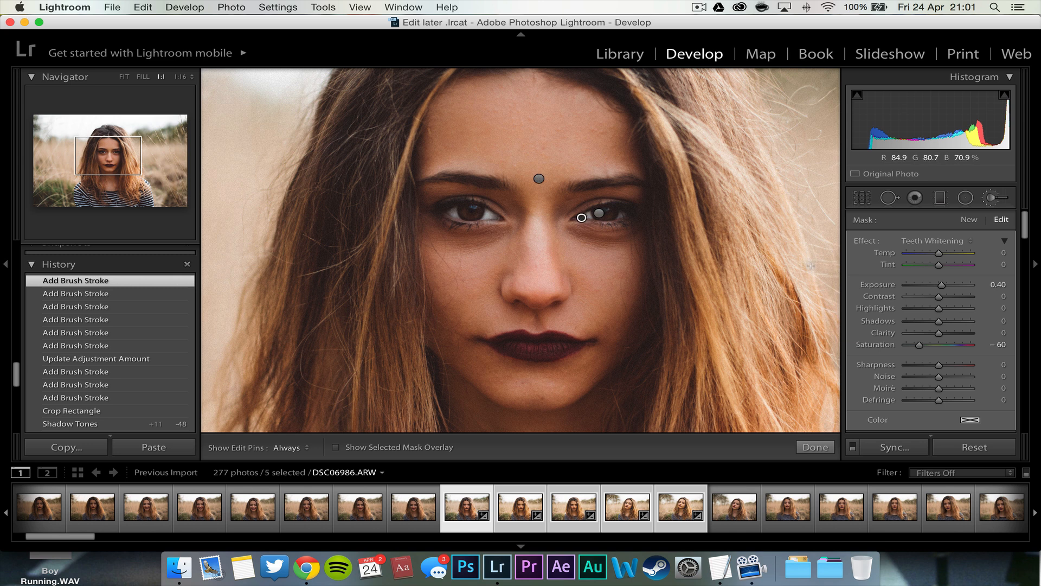
key("h")
left_click(453, 210)
Step: Erase the Teeth Whitening mask from both irises with the selected mask overlay shown as a guide
left_click(337, 447)
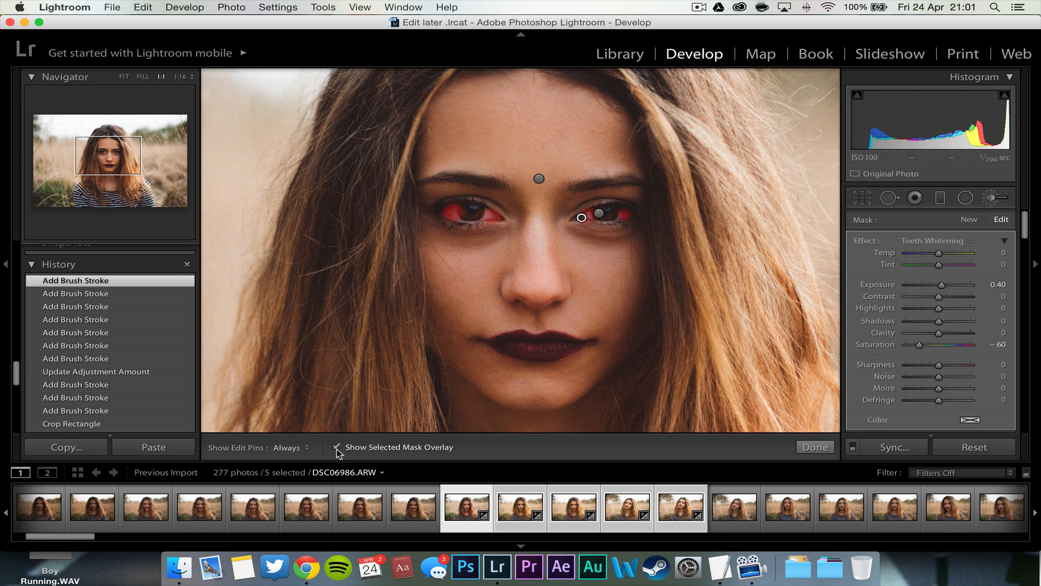
key("alt")
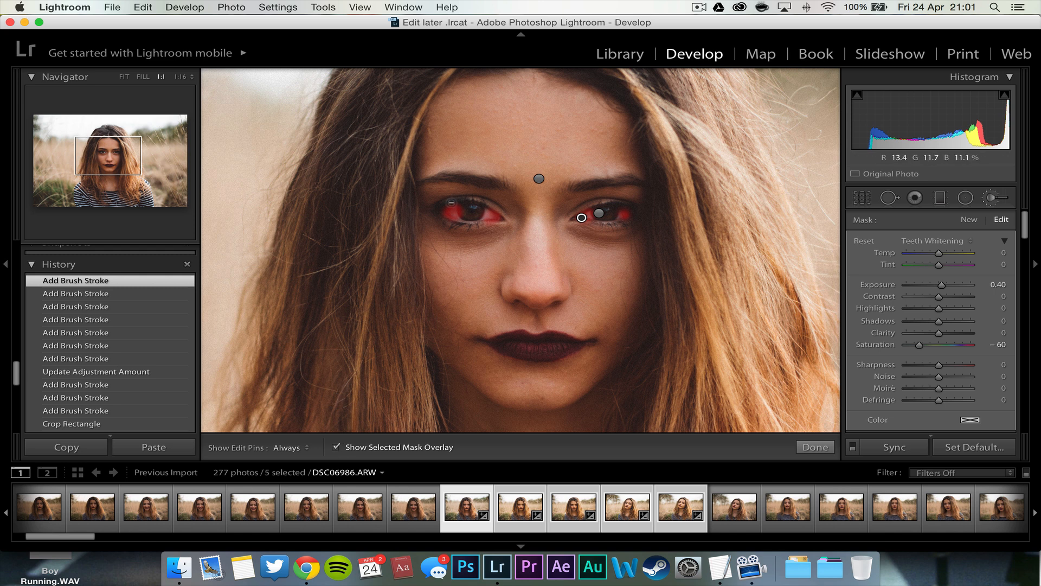
mouse_move(457, 200)
left_mouse_down()
mouse_move(428, 209)
mouse_move(464, 211)
left_mouse_up()
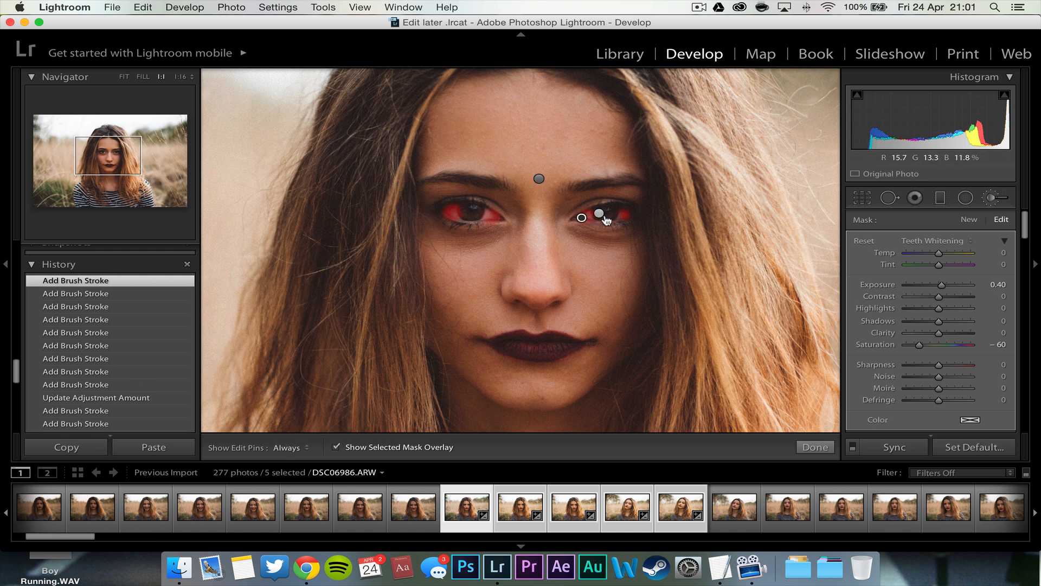
key("h")
left_click_drag(608, 215, 607, 215)
key("h")
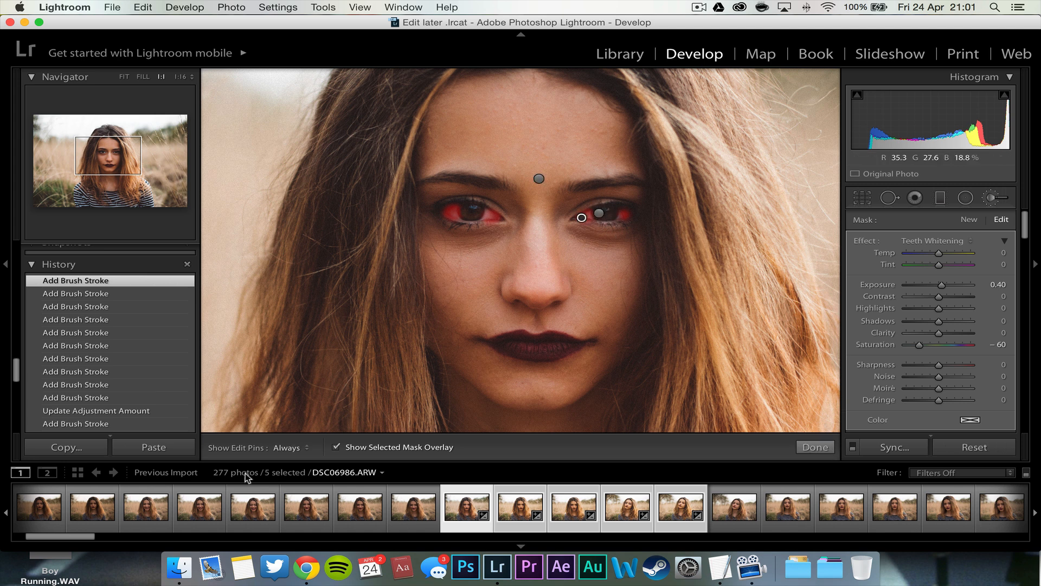
left_click(336, 448)
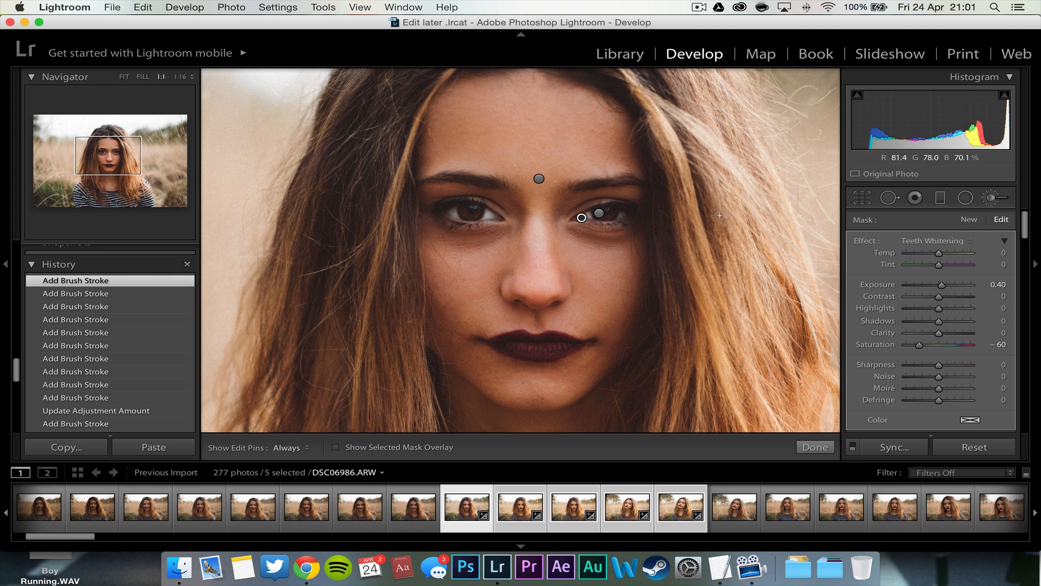
Step: Reduce the Teeth Whitening adjustment on the eyes to Exposure 0.15 and Saturation -23, and finish the brush edit
mouse_move(582, 220)
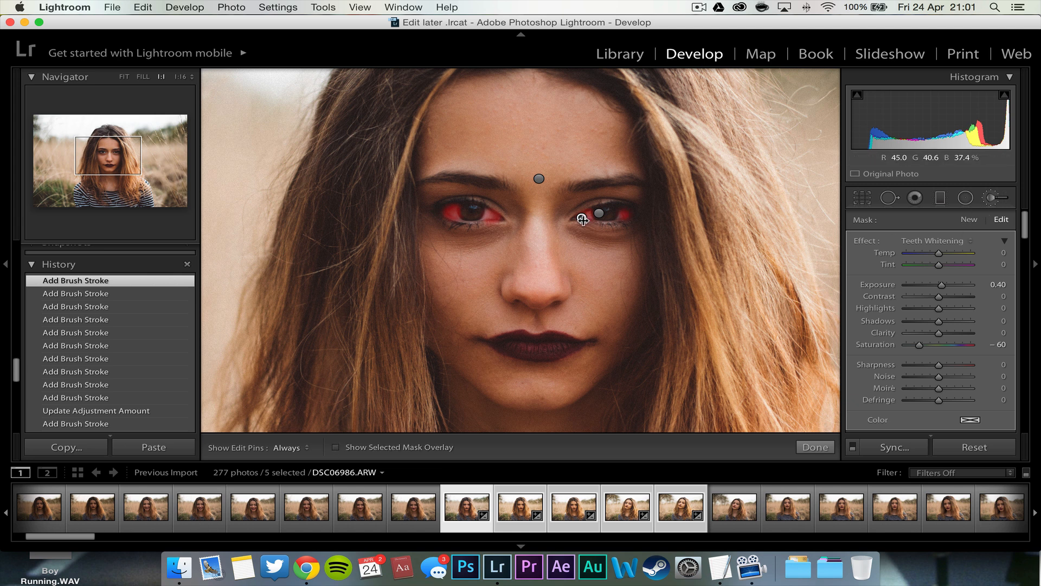
left_click_drag(580, 219, 503, 217)
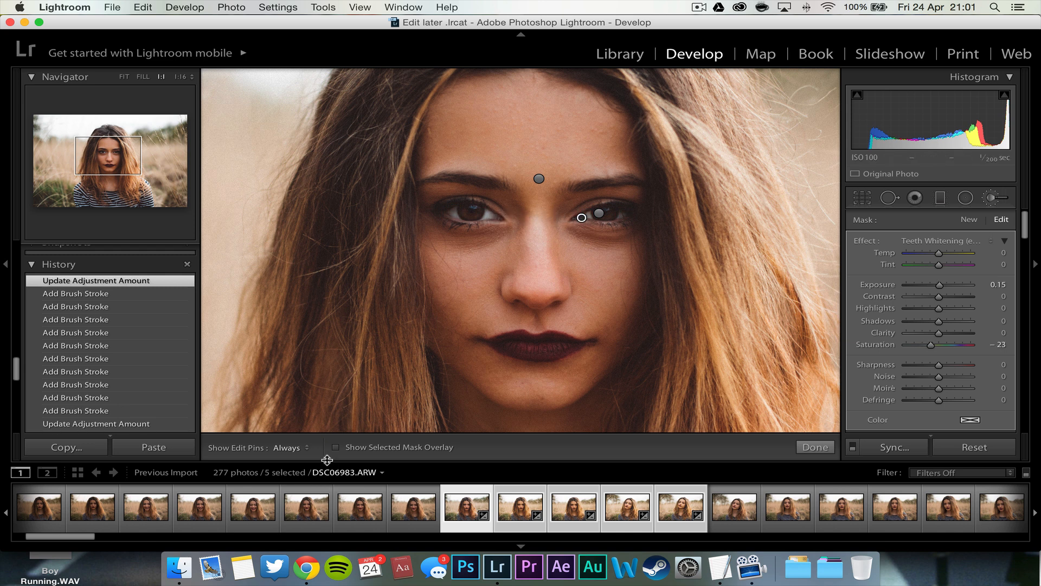
left_click(816, 446)
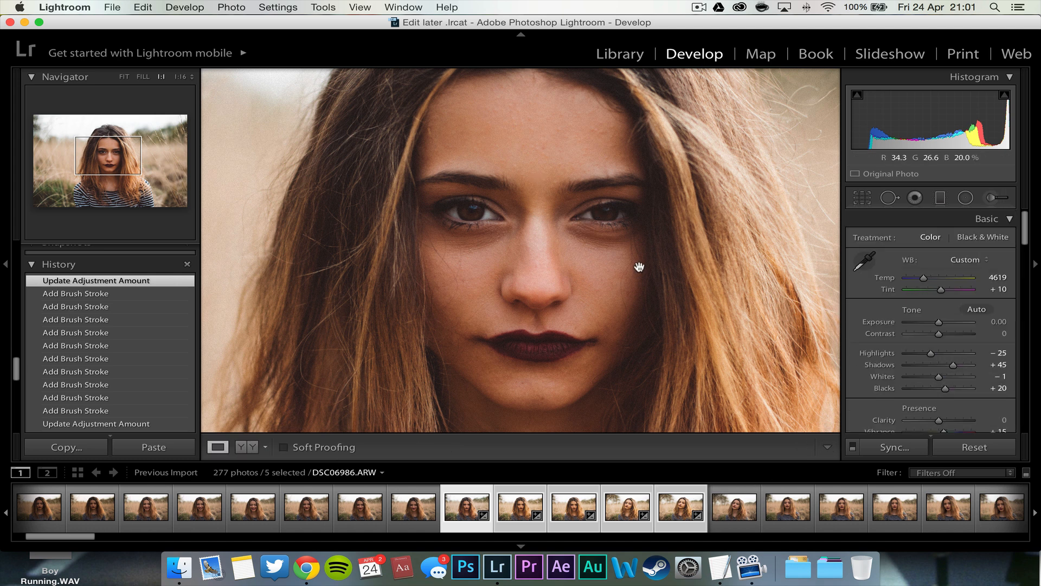
Step: Inspect the face at 1:1 and compare the eye retouching between an earlier Update Adjustment Amount history state and the latest one
left_click(637, 269)
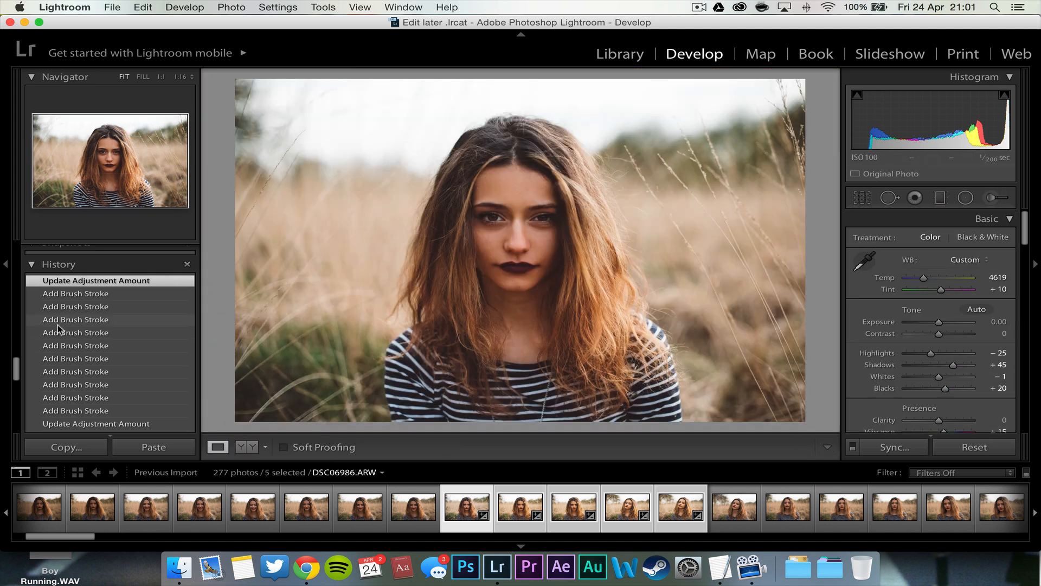
left_click(493, 219)
left_click_drag(499, 226, 482, 195)
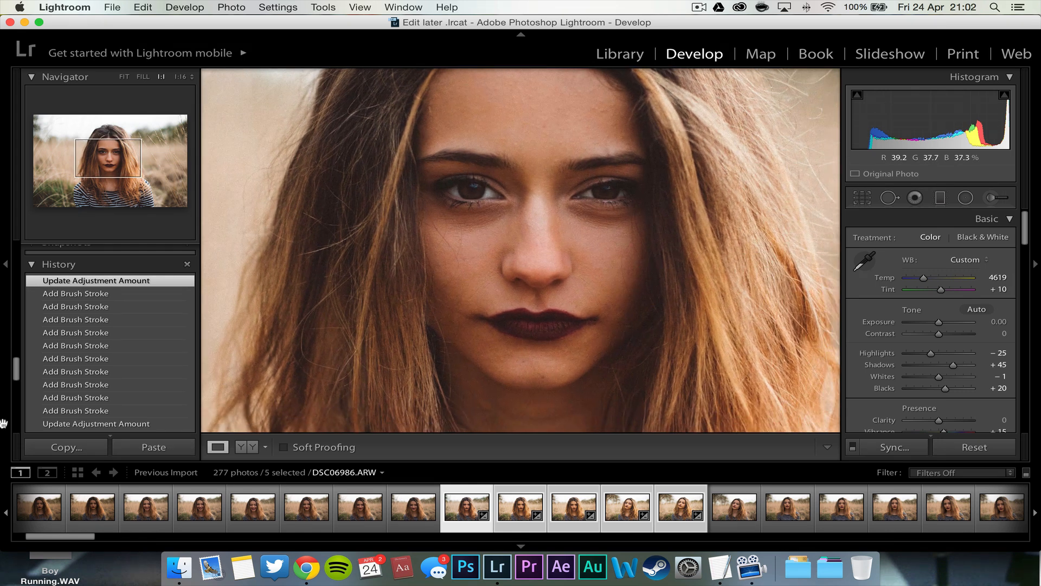
scroll(79, 417, "down", 1)
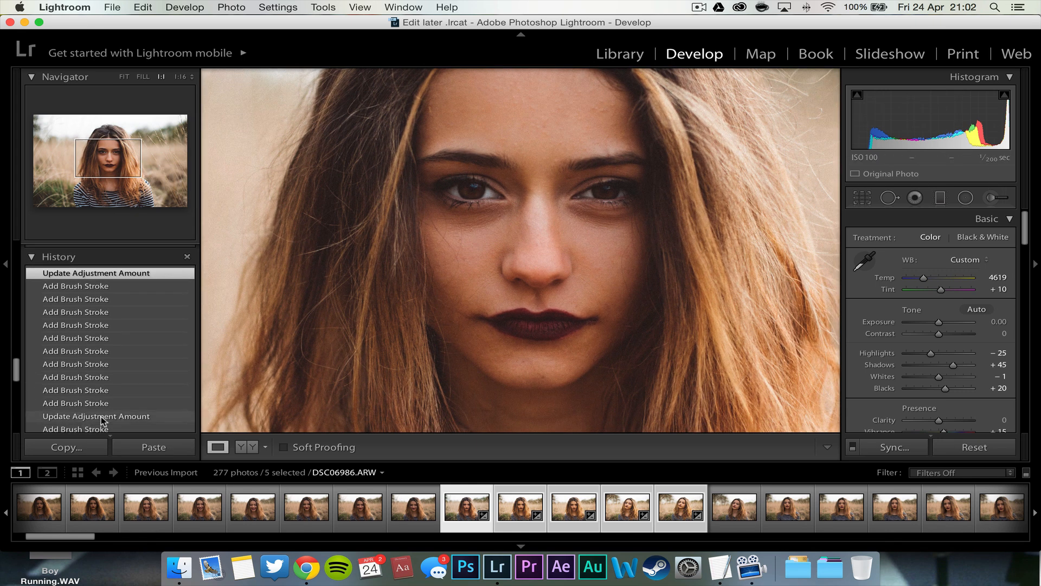
left_click(102, 417)
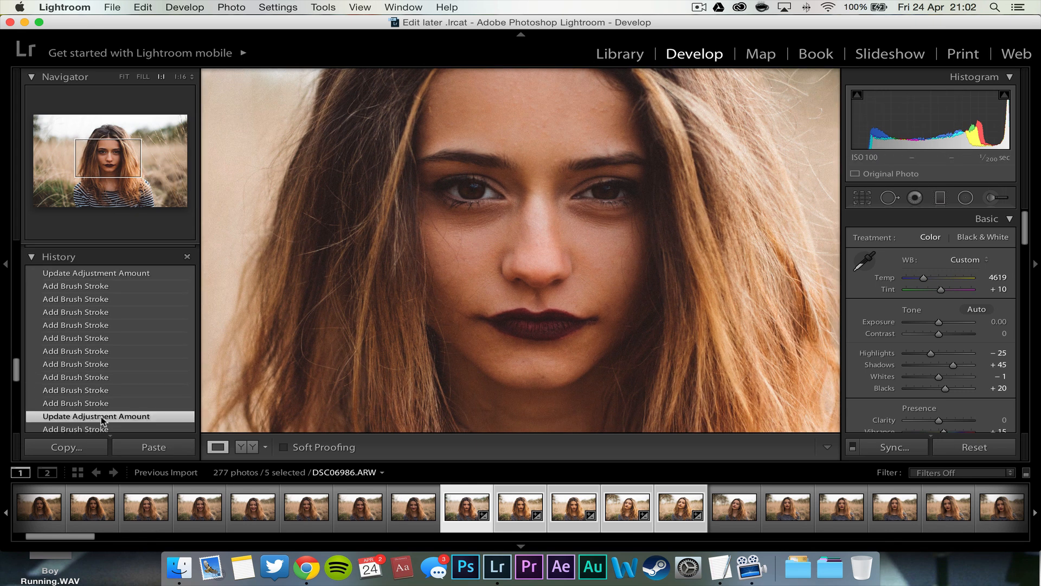
left_click(101, 274)
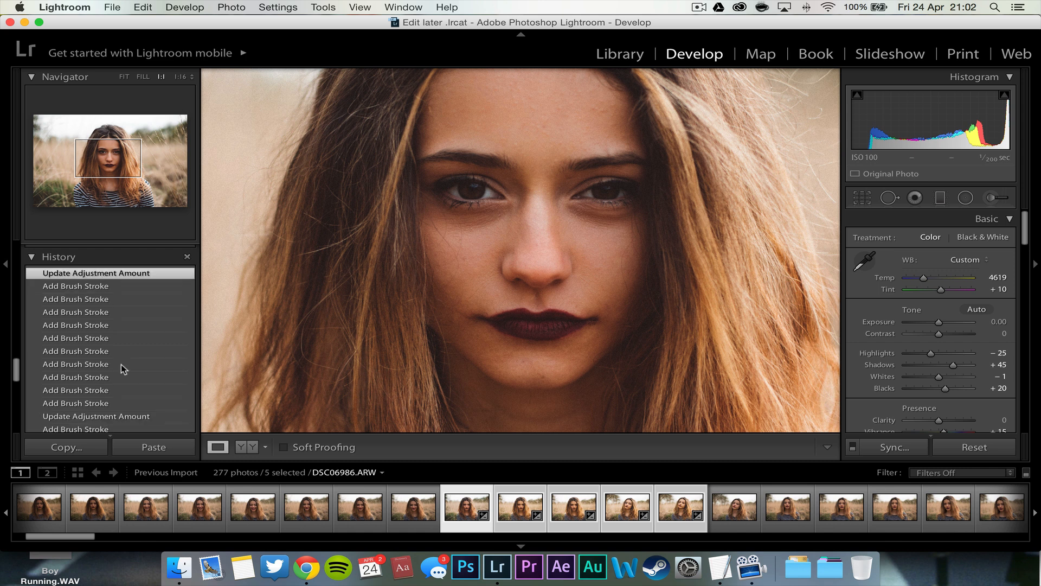
left_click(582, 159)
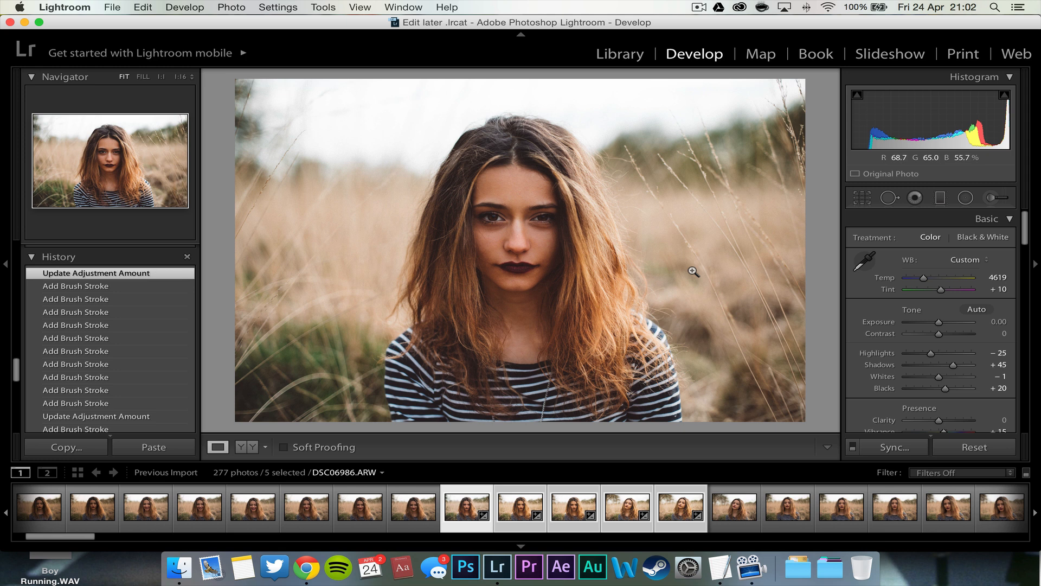
Step: Start a new adjustment brush mask with the Sharpness effect
left_click(974, 259)
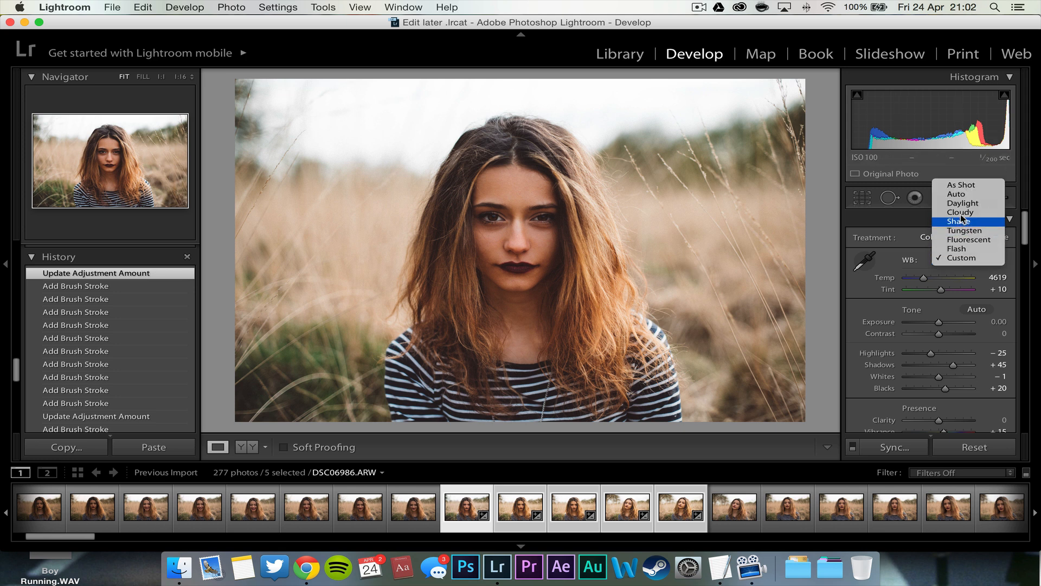
left_click(921, 239)
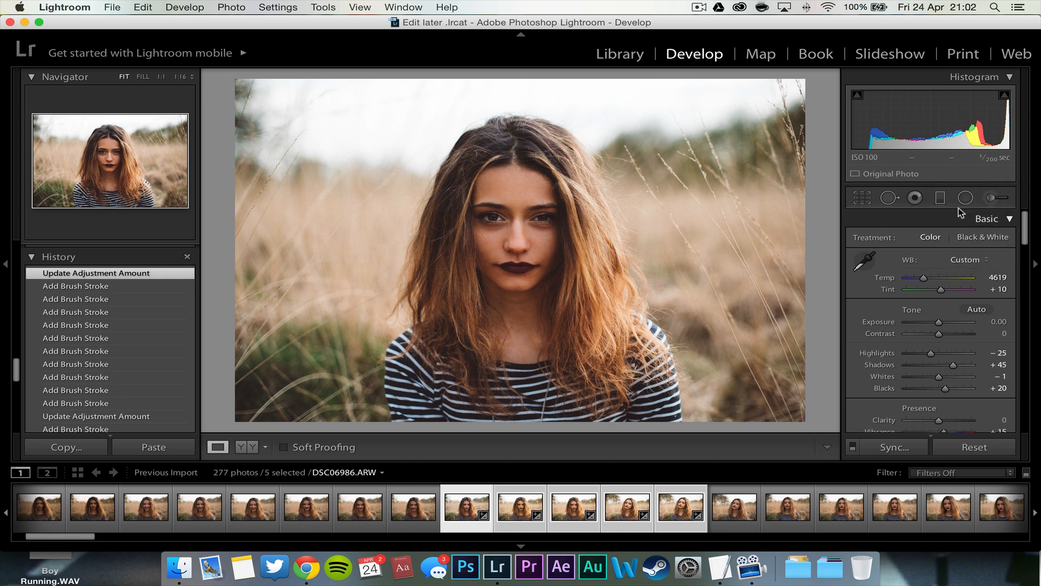
left_click(996, 198)
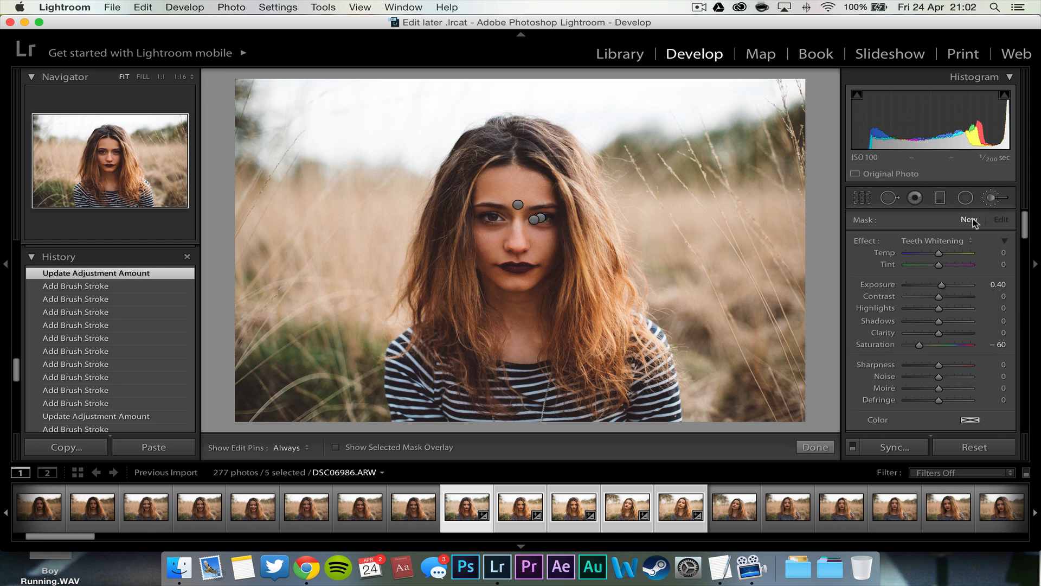
left_click(952, 242)
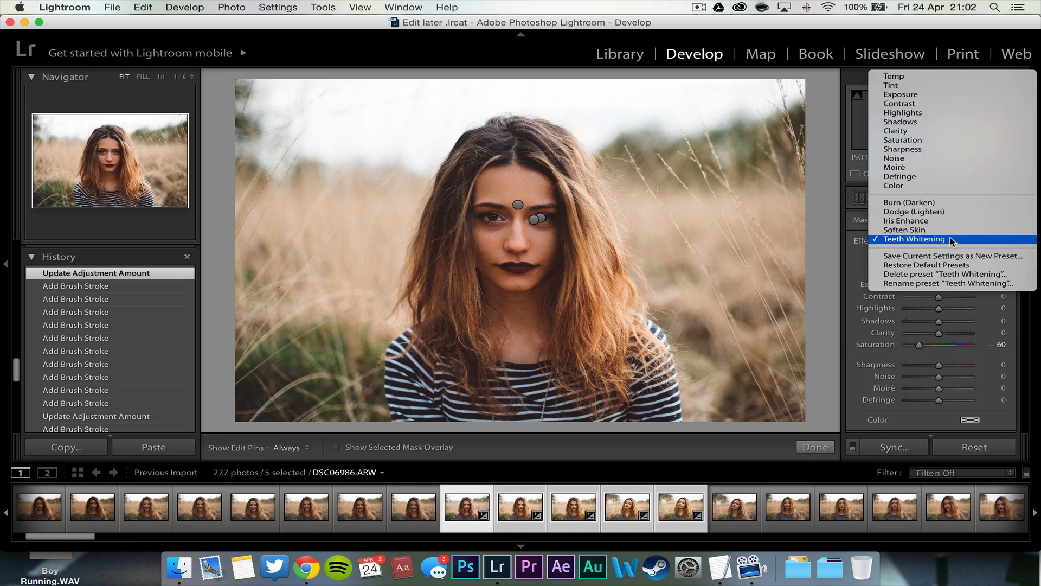
left_click(918, 144)
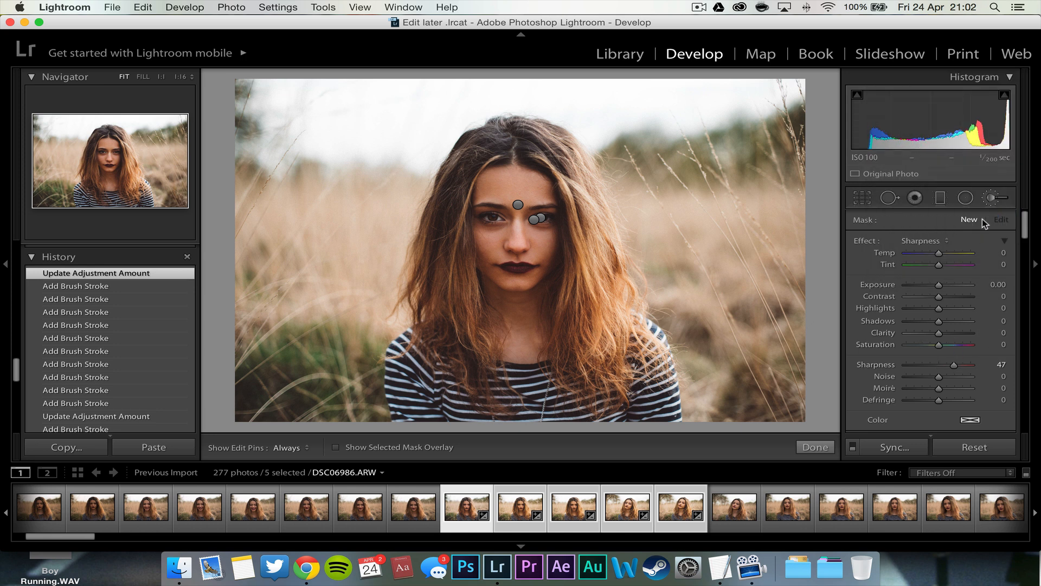
right_click(526, 289)
left_click(488, 285)
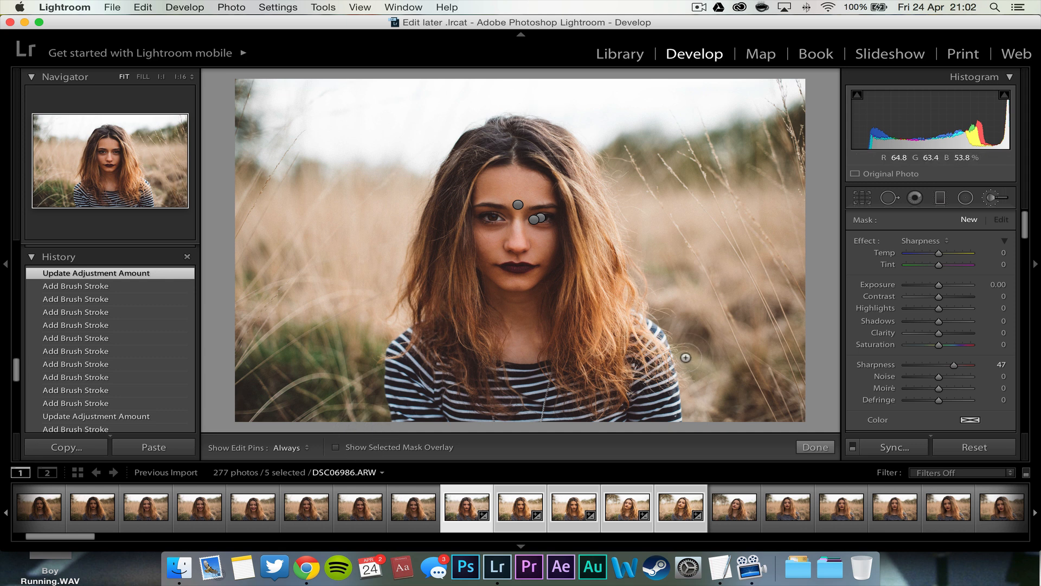
Step: Paint the Sharpness effect over the subject's face and hair with the mask overlay shown and the edit pins hidden
key("h")
key("h")
left_click(335, 447)
key("h")
mouse_move(470, 357)
left_mouse_down()
mouse_move(416, 320)
mouse_move(410, 283)
mouse_move(464, 153)
mouse_move(505, 141)
mouse_move(547, 157)
mouse_move(573, 199)
mouse_move(535, 244)
left_mouse_up()
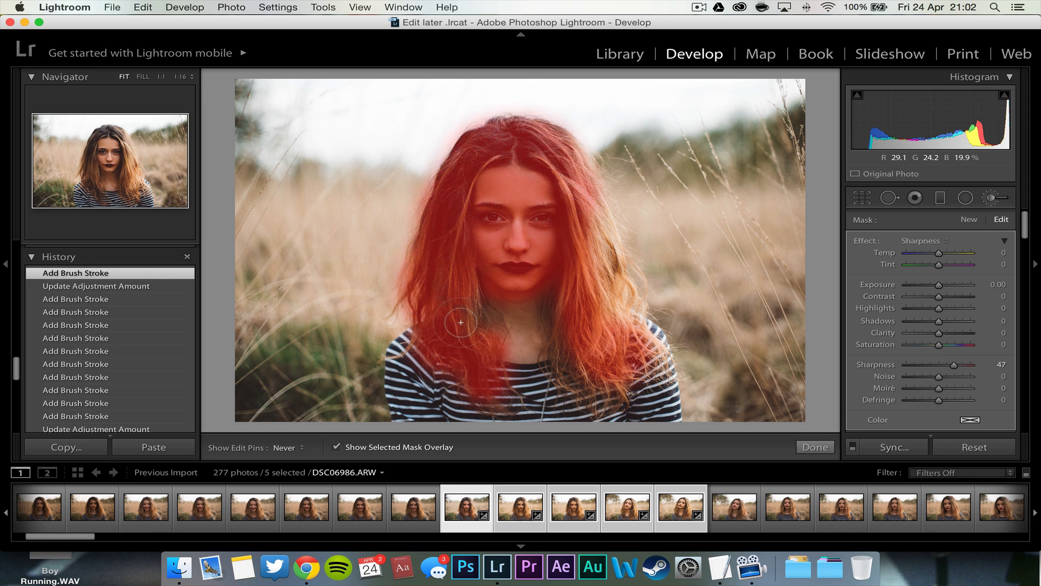
left_click_drag(438, 293, 482, 300)
mouse_move(565, 361)
left_mouse_down()
mouse_move(597, 411)
mouse_move(604, 378)
mouse_move(630, 385)
mouse_move(640, 343)
mouse_move(611, 311)
mouse_move(553, 192)
left_mouse_up()
key("h")
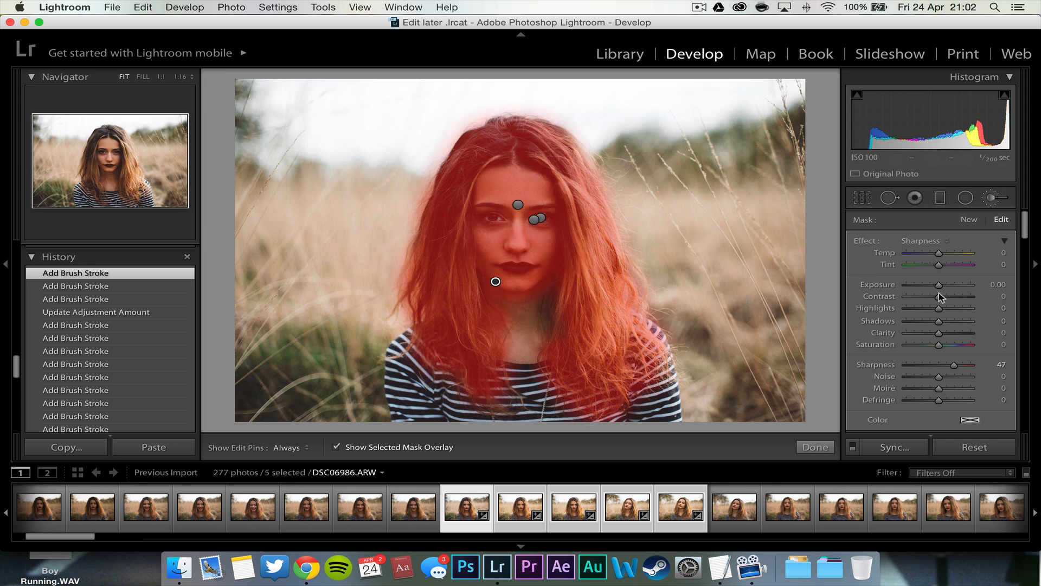
Step: Refine the Sharpness mask around the lower hair, erasing spill from the striped top and shoulders
scroll(938, 292, "down", 15)
scroll(938, 292, "up", 10)
mouse_move(420, 298)
left_mouse_down()
mouse_move(426, 364)
mouse_move(447, 382)
left_mouse_up()
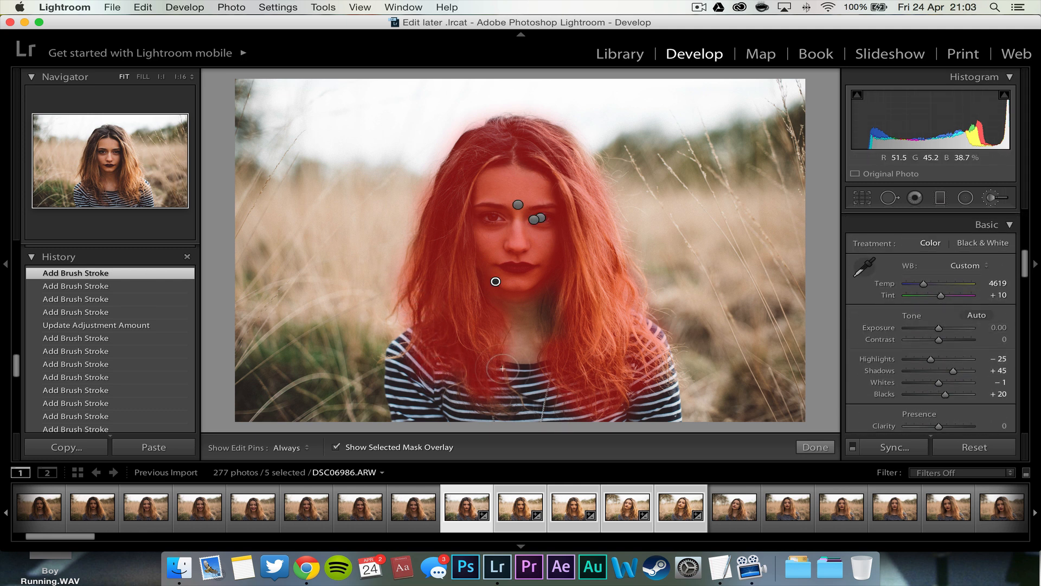
key("alt")
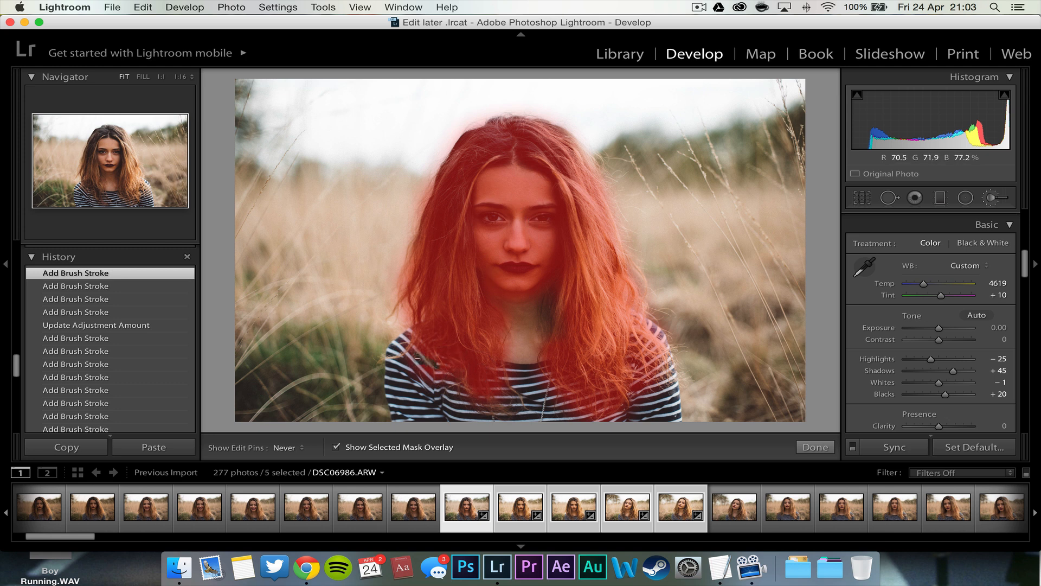
left_click_drag(420, 367, 441, 396)
key("h")
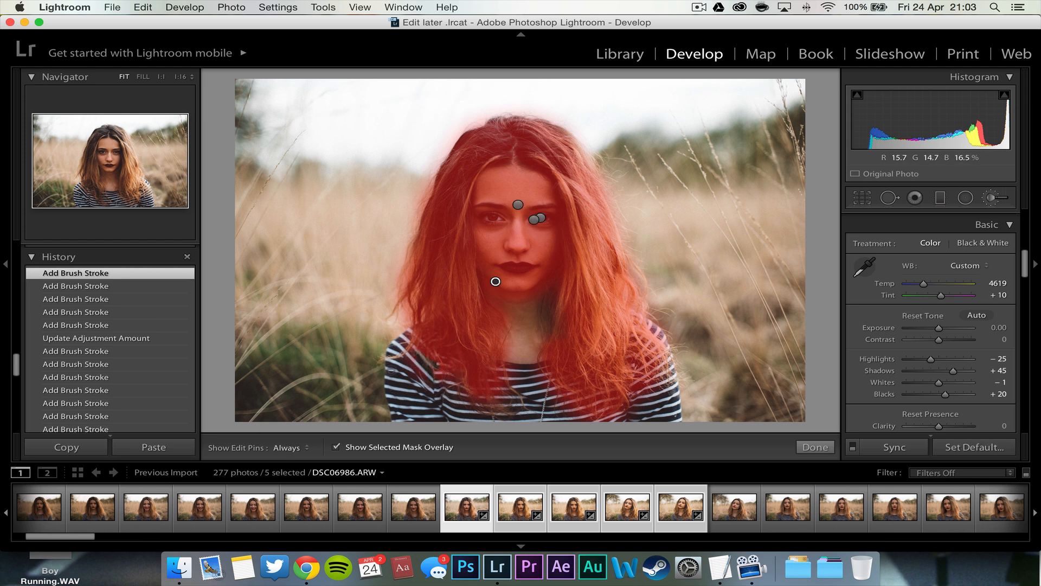
key("h")
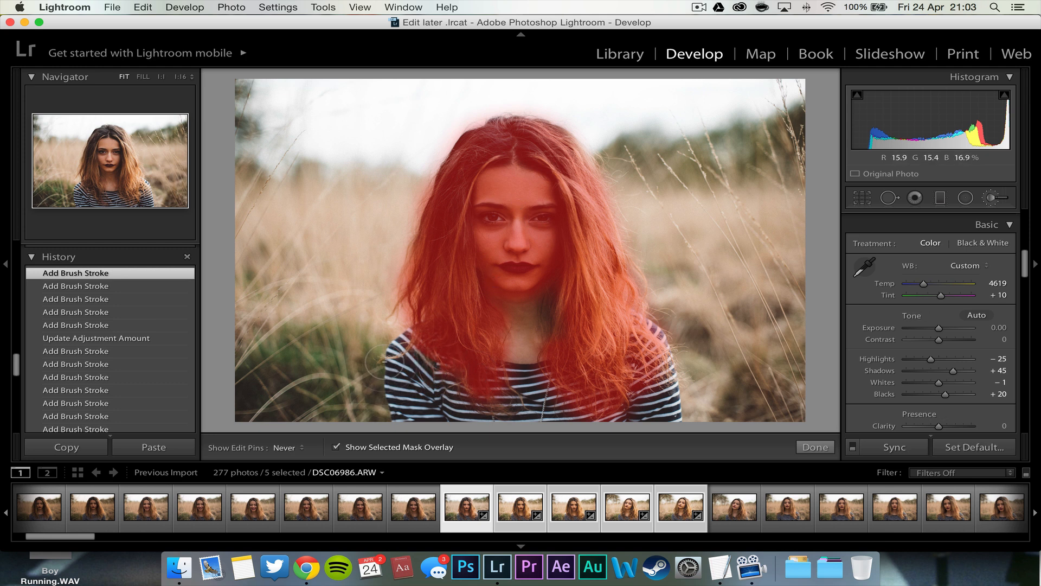
left_click_drag(425, 407, 433, 356)
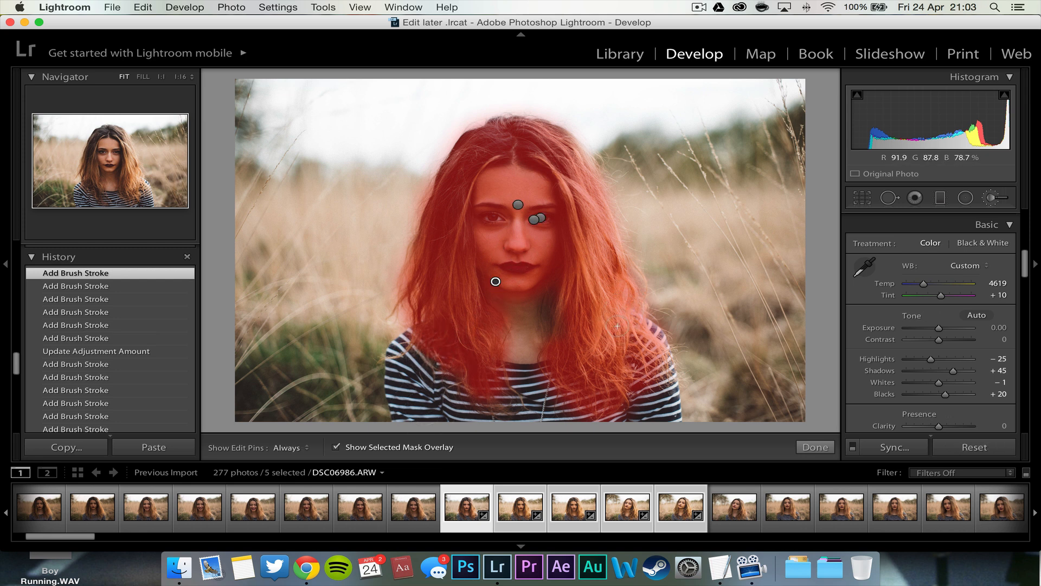
key("h")
left_click_drag(636, 327, 568, 258)
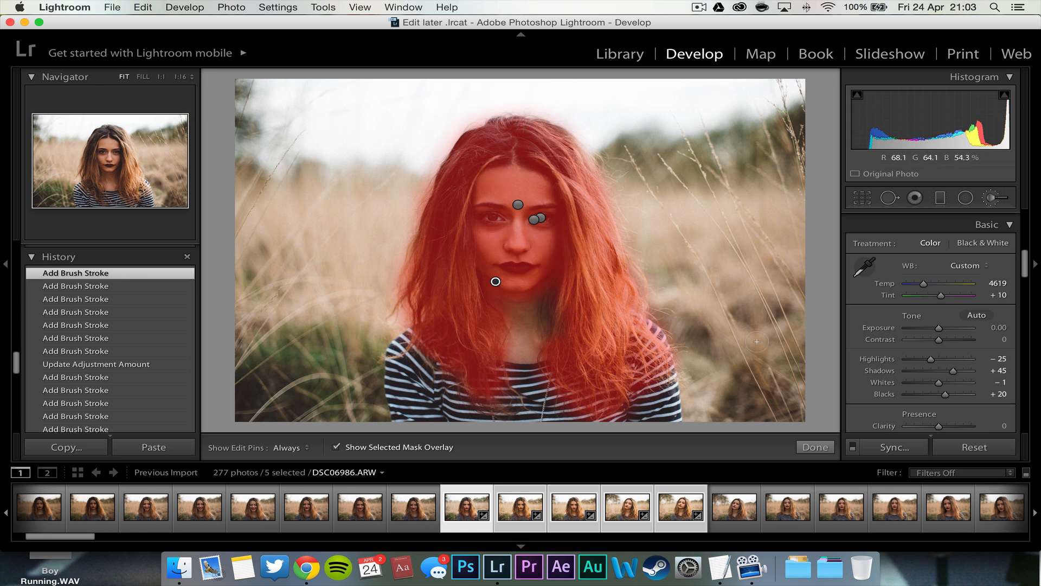
Step: Turn off the mask overlay, finish the brush edit and check the sharpened face at 1:1
left_click(335, 448)
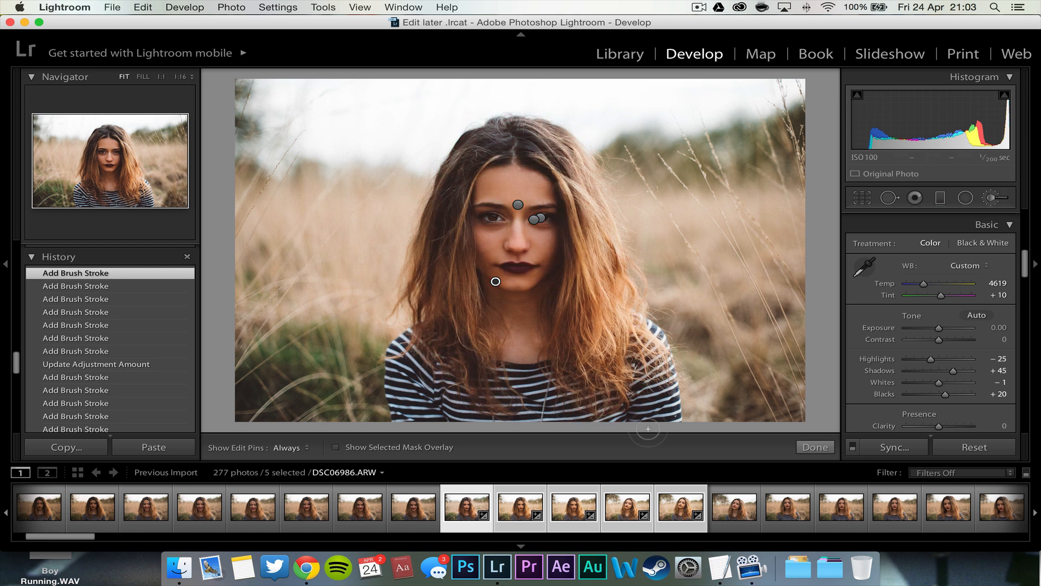
left_click(814, 447)
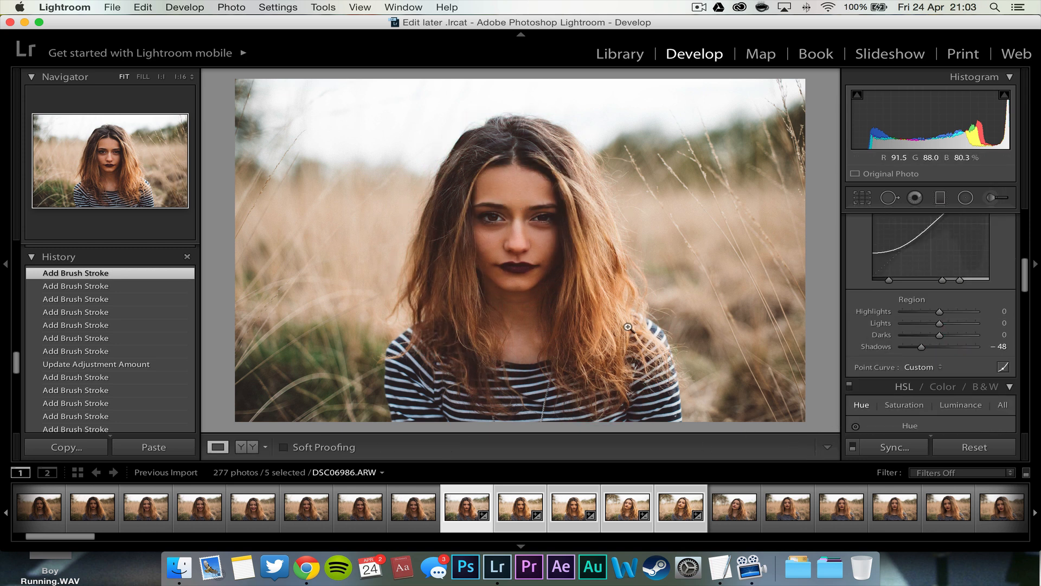
left_click(508, 242)
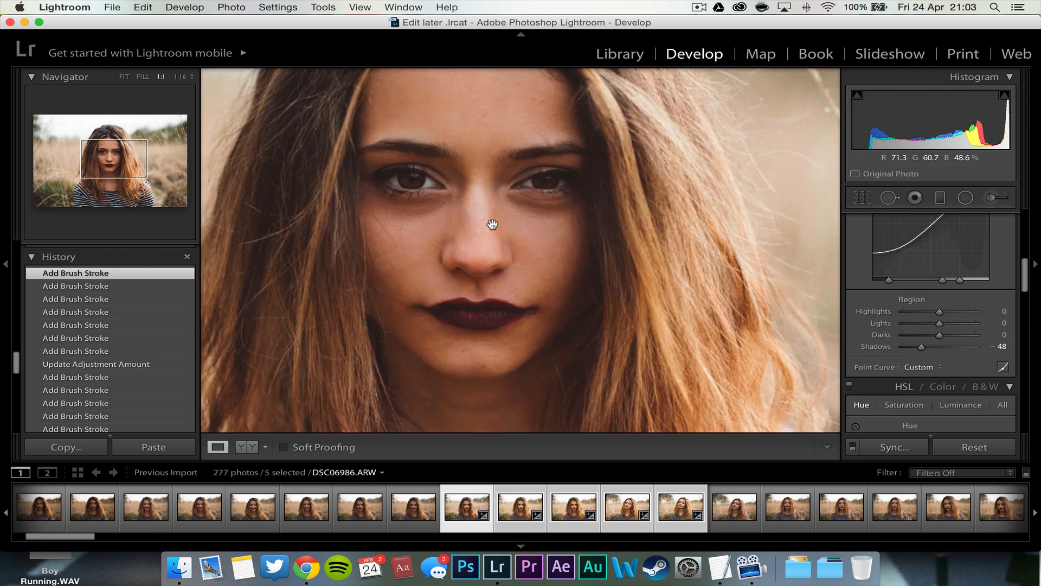
left_click(495, 230)
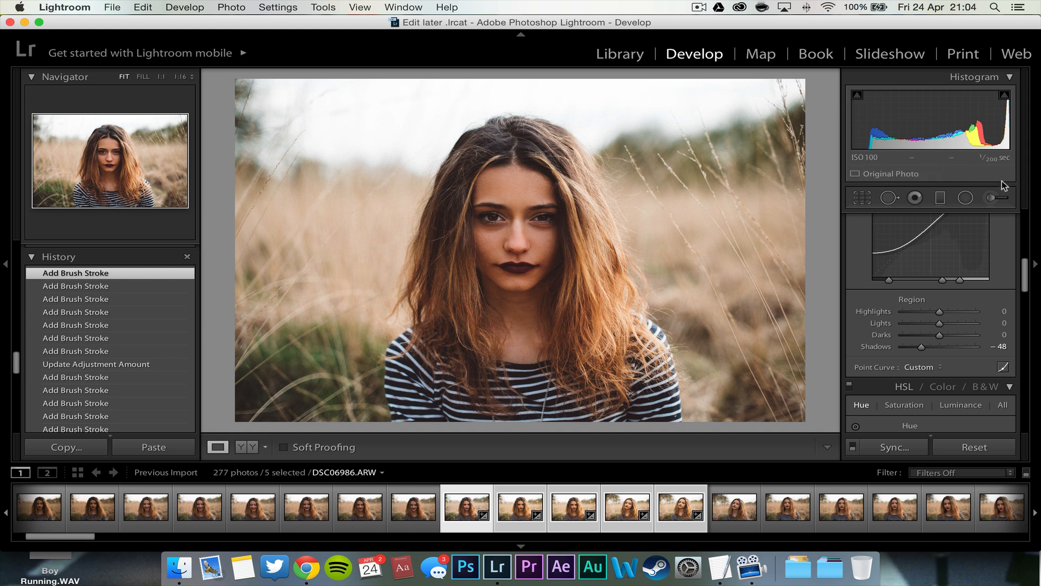
Step: Enable lens profile corrections and set the lens make to Canon
scroll(938, 265, "down", 10)
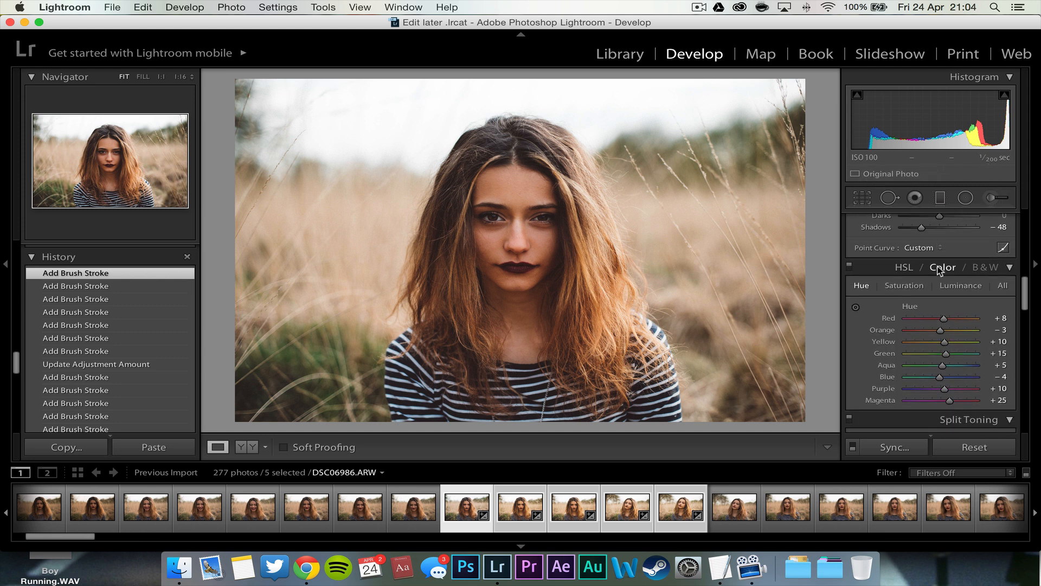
scroll(940, 269, "down", 10)
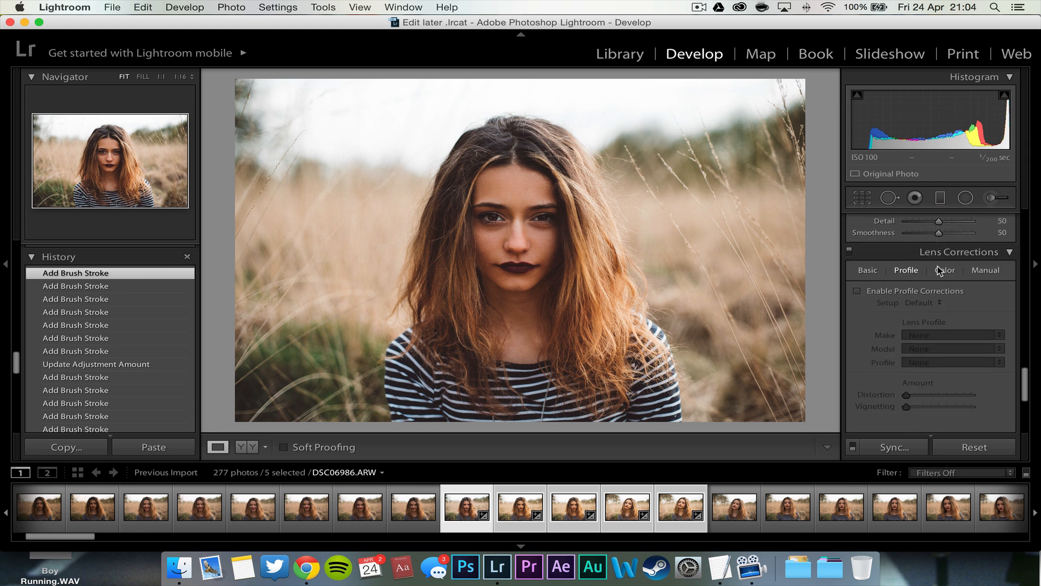
scroll(940, 269, "up", 1)
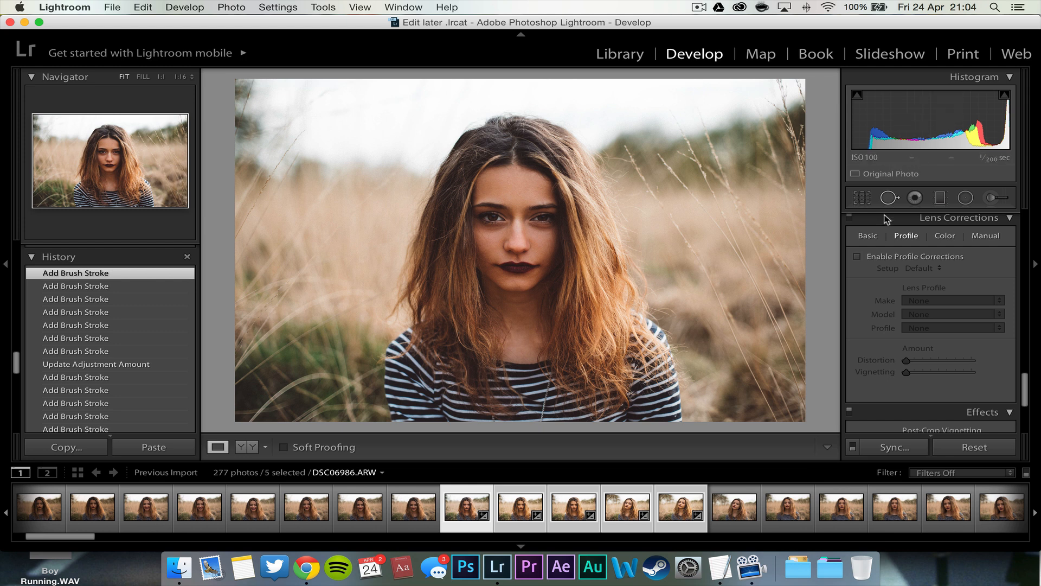
left_click(867, 236)
left_click(902, 237)
left_click(857, 257)
left_click(925, 297)
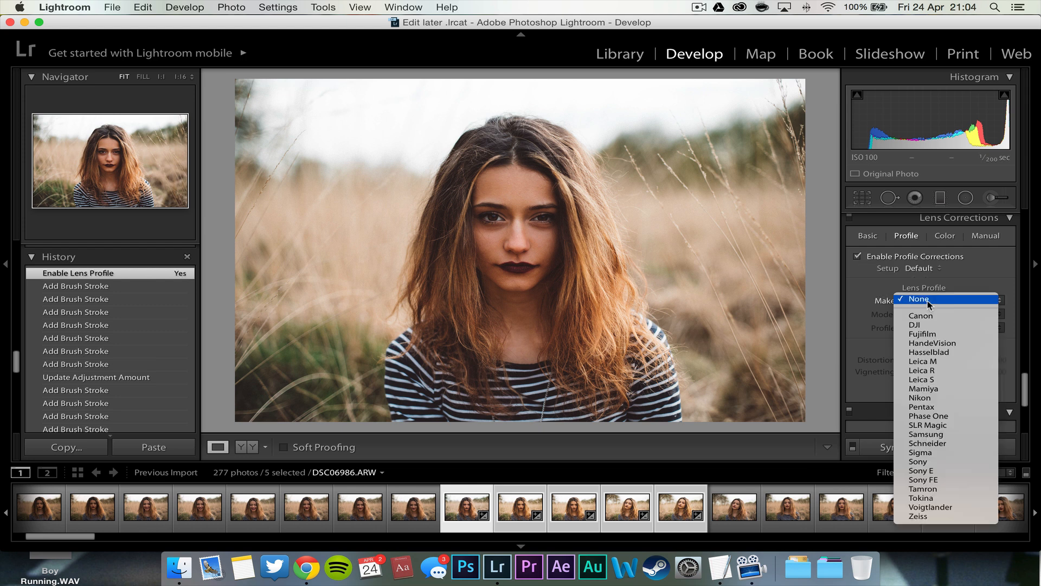
left_click(930, 316)
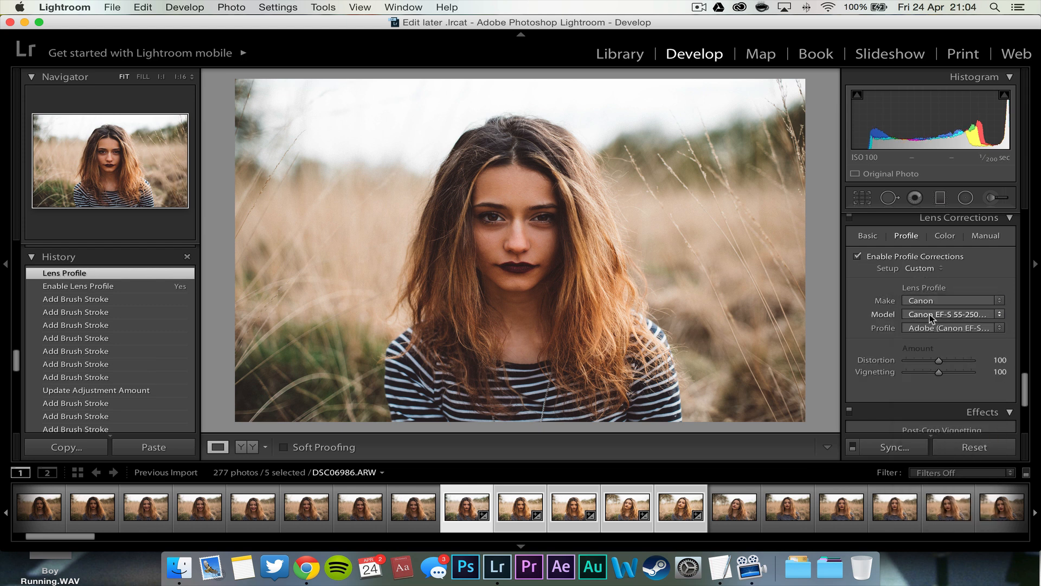
Step: Set the lens profile model to Canon EF 50mm f/1.8 II
left_click(929, 314)
scroll(964, 114, "up", 10)
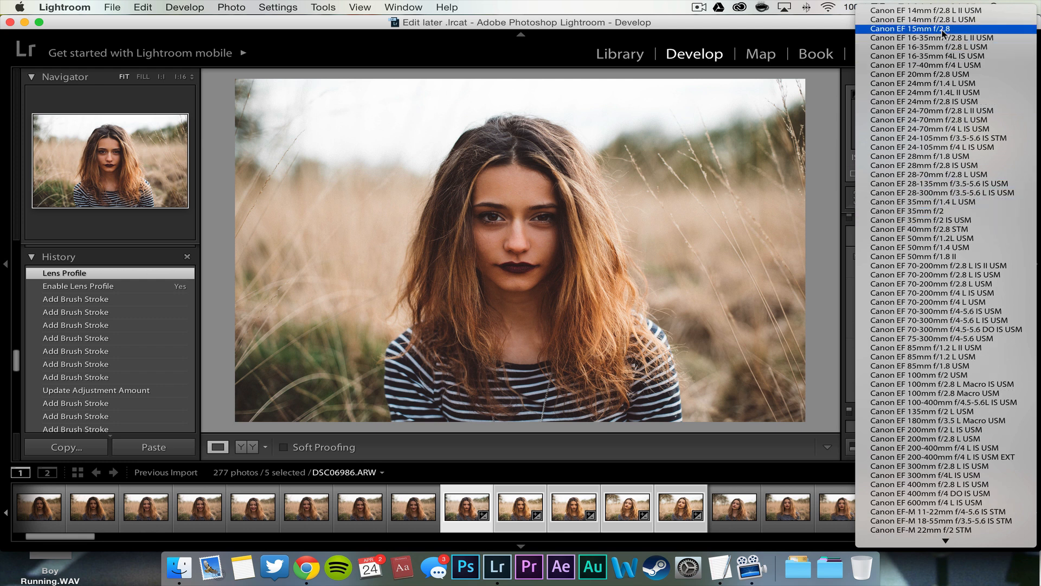
scroll(932, 167, "down", 8)
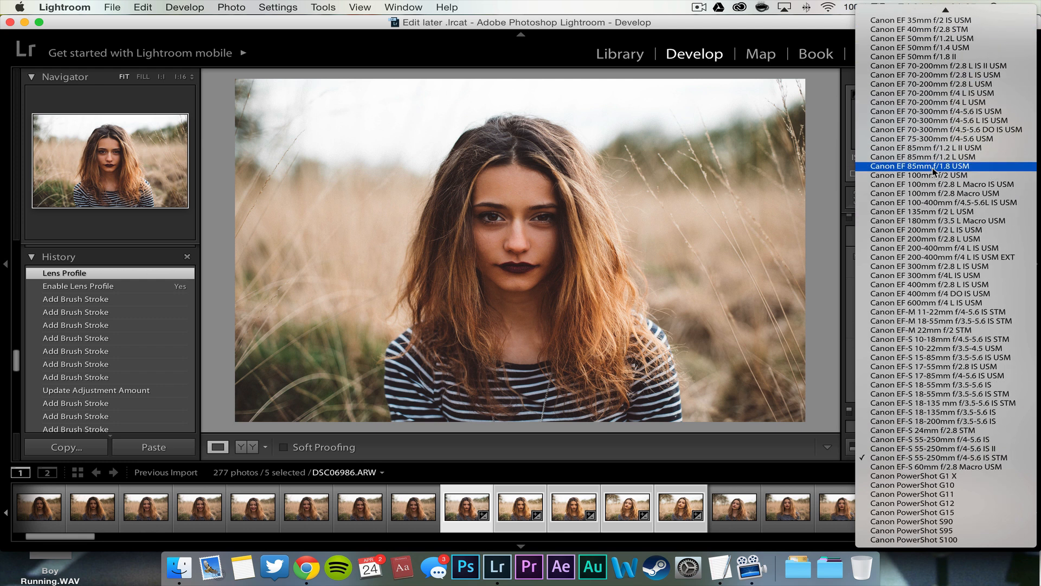
scroll(925, 121, "up", 3)
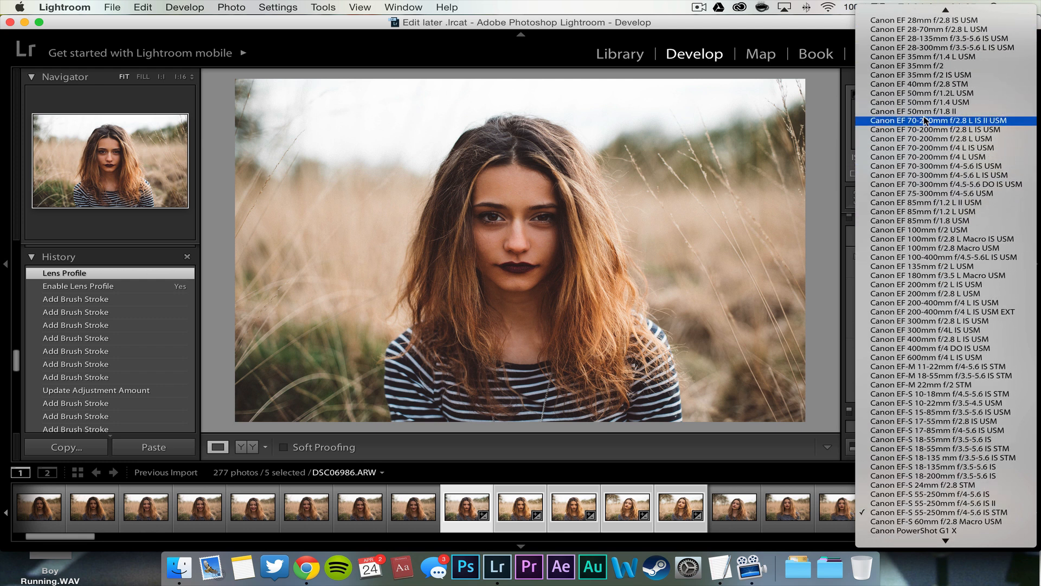
left_click(924, 112)
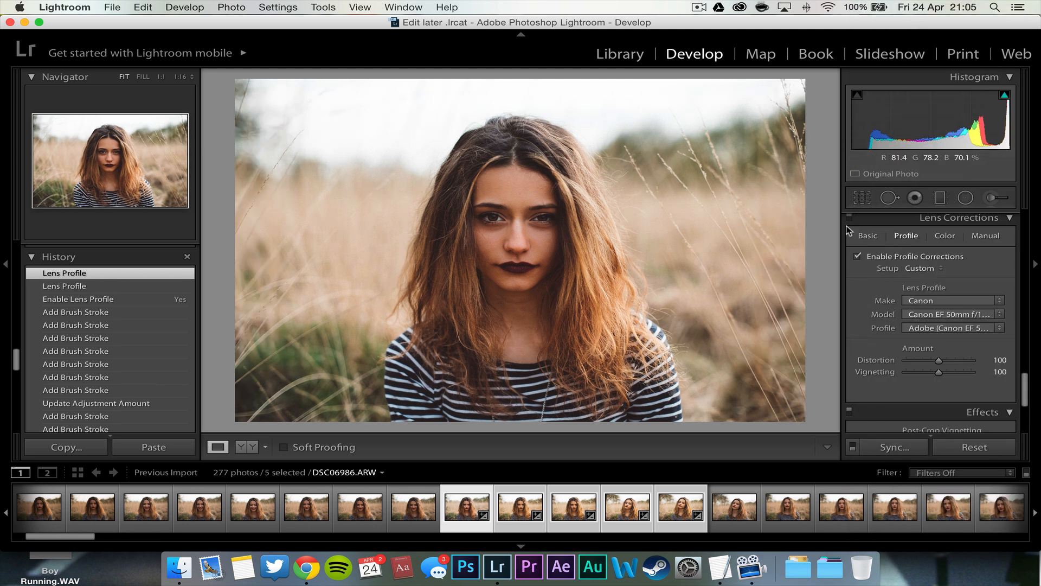
Step: Set the lens profile's distortion correction amount to 0
left_click_drag(938, 360, 939, 360)
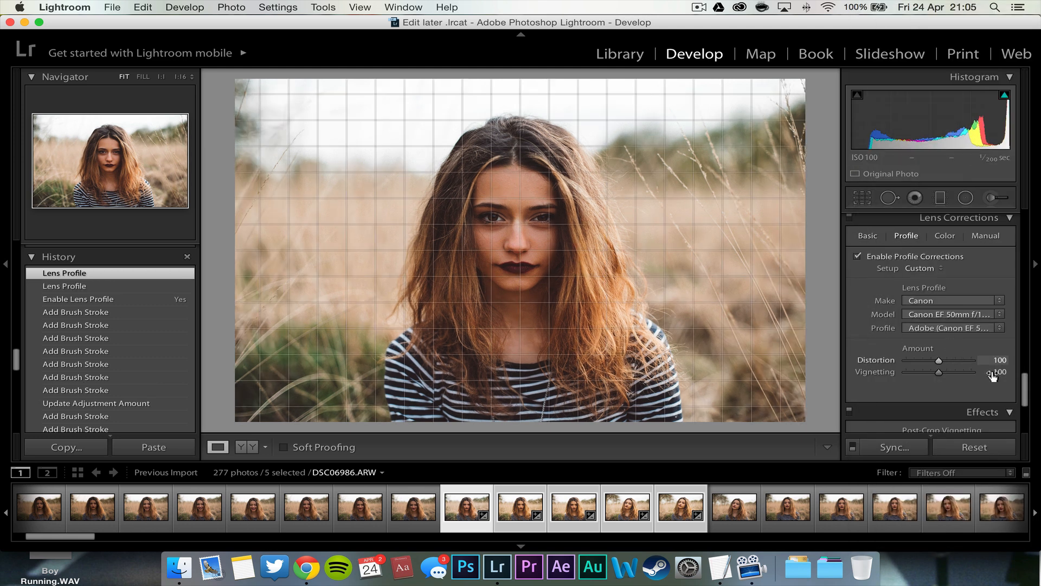
left_click(933, 314)
left_click(933, 316)
left_click_drag(933, 362, 894, 351)
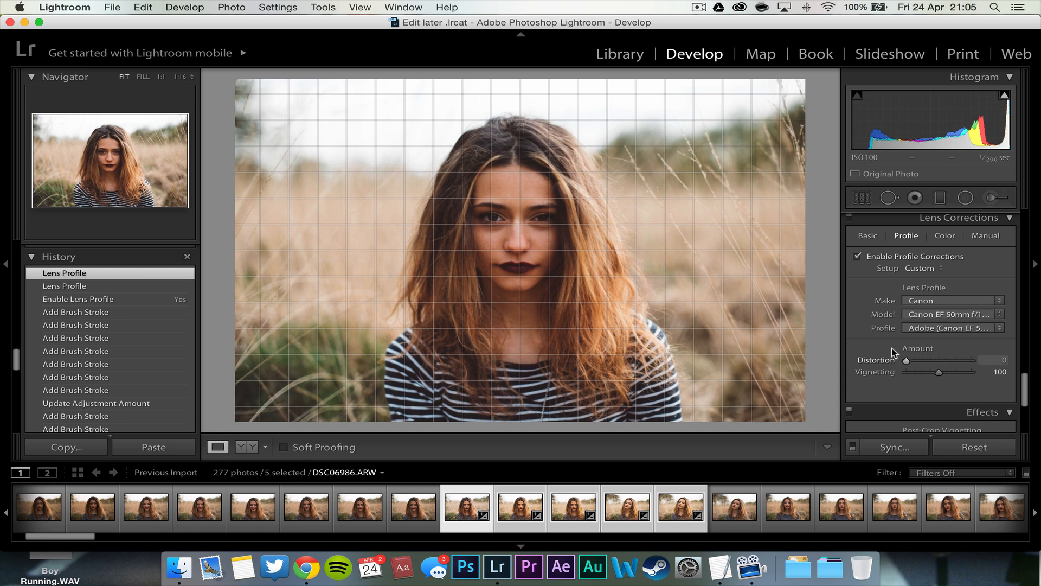
left_click_drag(981, 353, 862, 347)
Step: Set the lens profile's vignetting correction amount to 135 and check the face at 1:1
left_click_drag(954, 374, 890, 370)
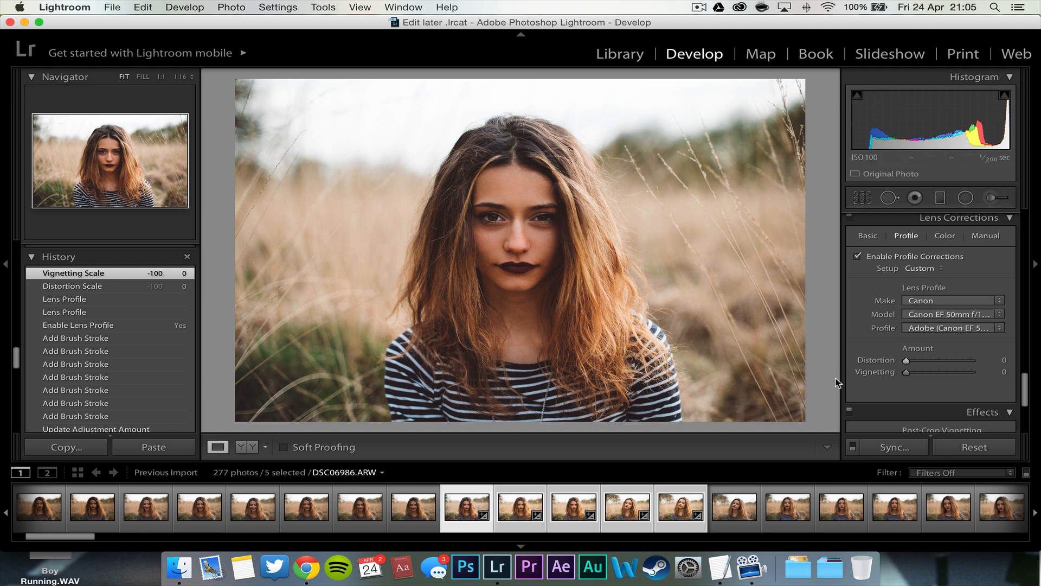
left_click_drag(925, 374, 950, 373)
left_click(526, 218)
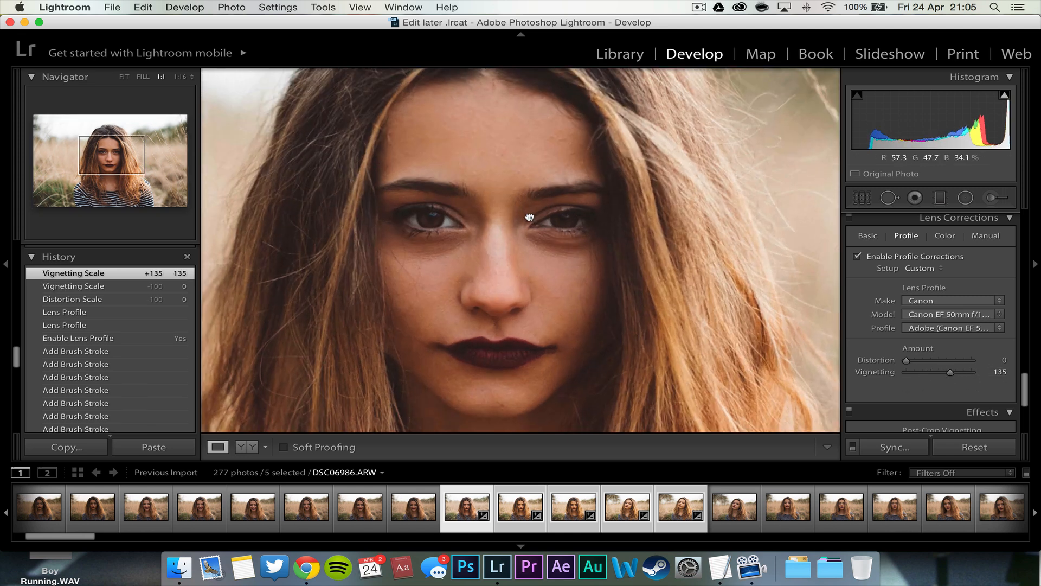
left_click(528, 216)
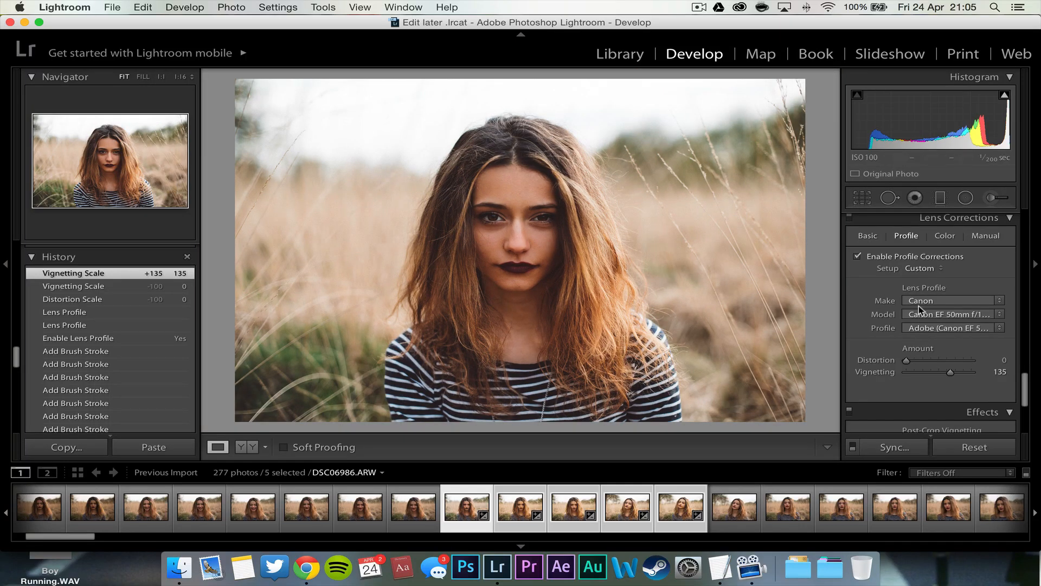
scroll(917, 341, "down", 3)
scroll(919, 336, "up", 5)
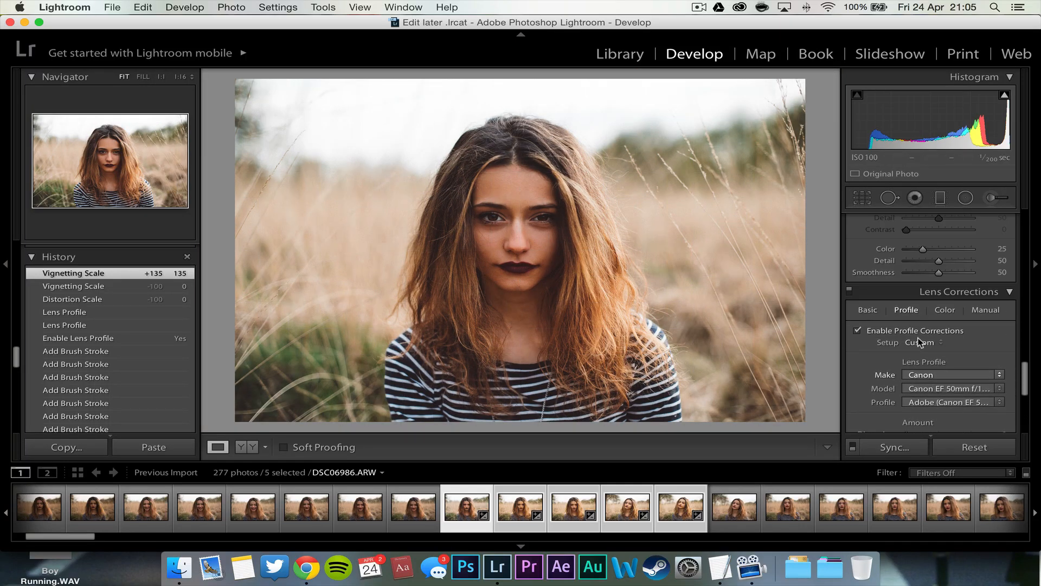
left_click(956, 309)
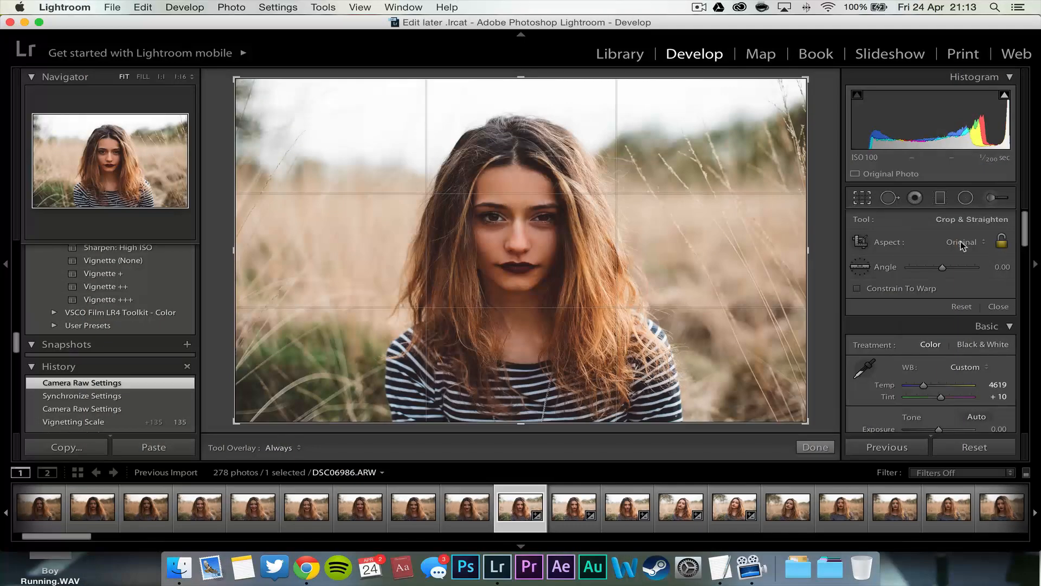
Step: Crop the portrait to a 1 x 1 aspect ratio and apply the crop
left_click(958, 244)
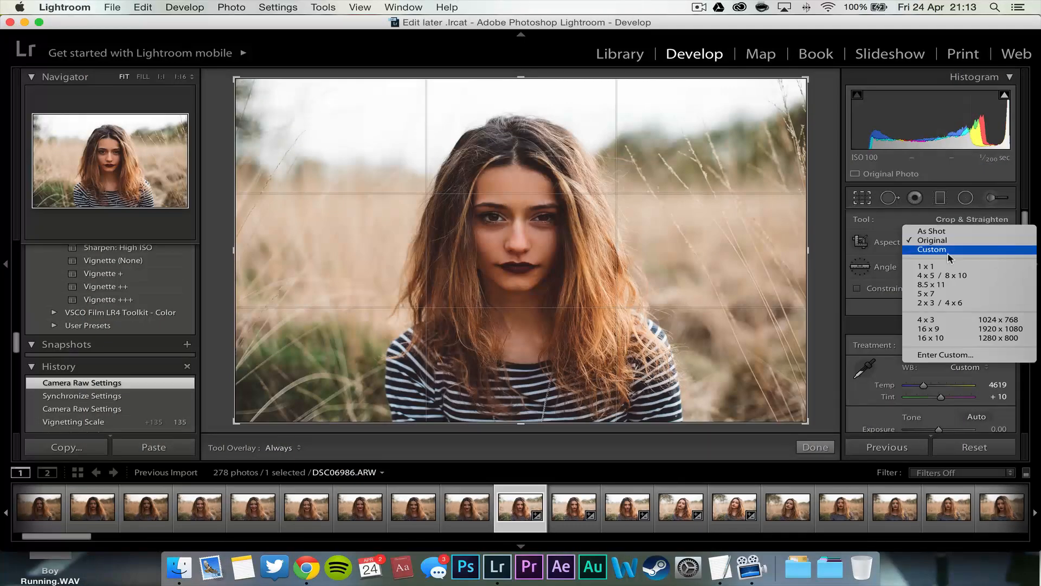
left_click(955, 266)
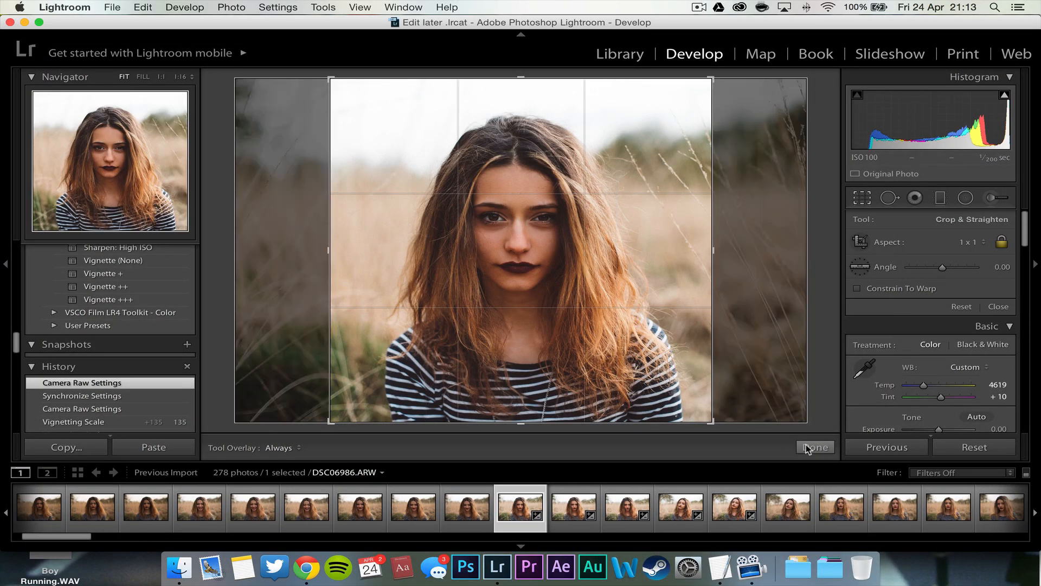
left_click(806, 448)
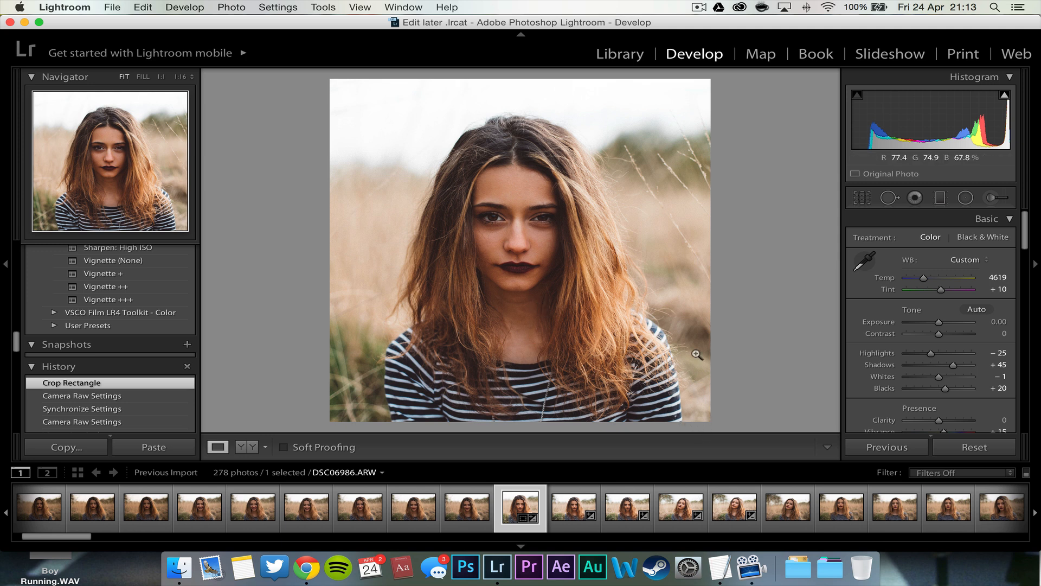
Step: Reset the portrait's crop to the As Shot aspect ratio and apply it
left_click(870, 195)
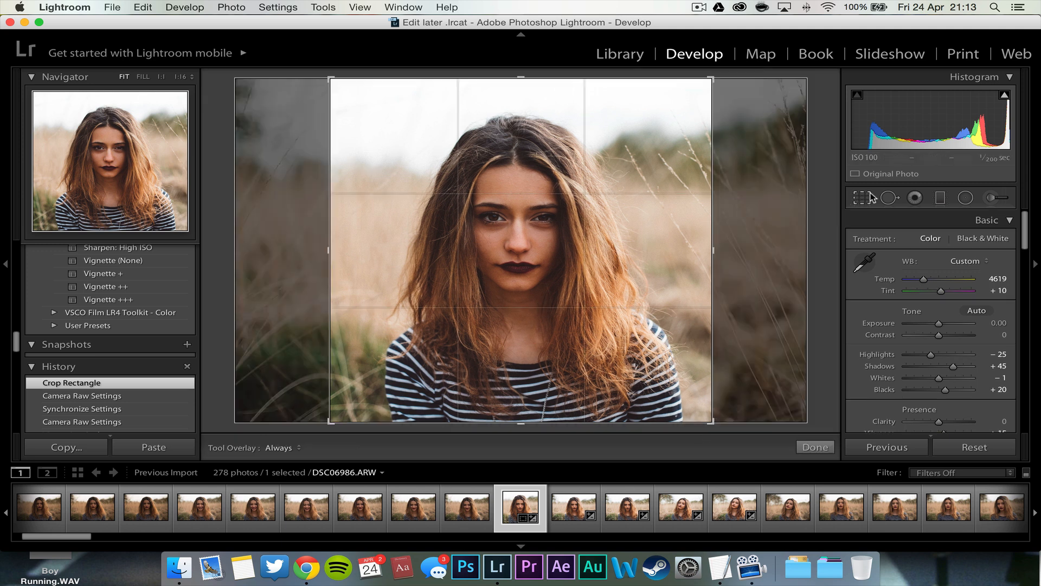
left_click(966, 243)
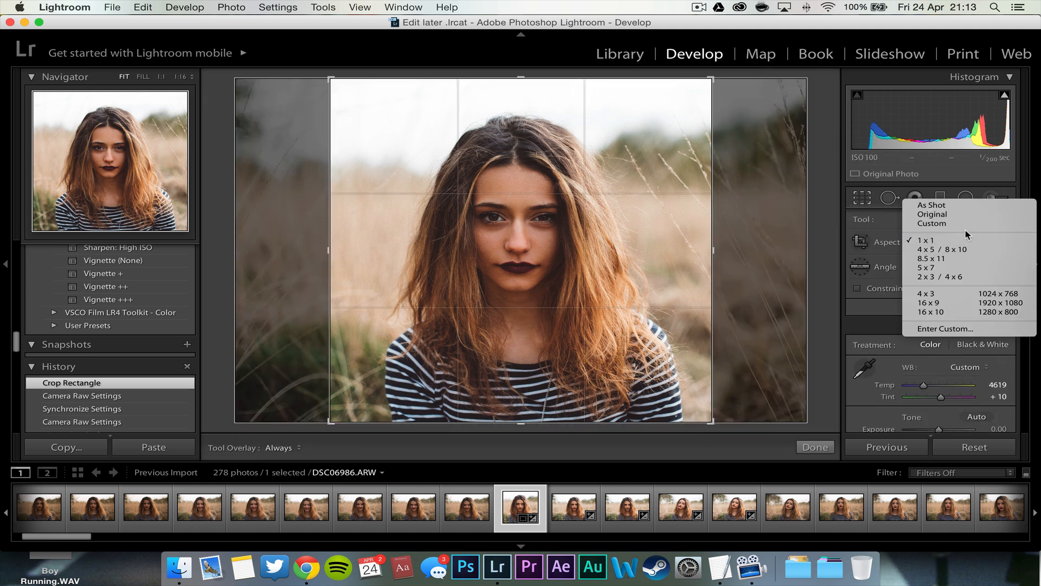
left_click(925, 202)
left_click(811, 451)
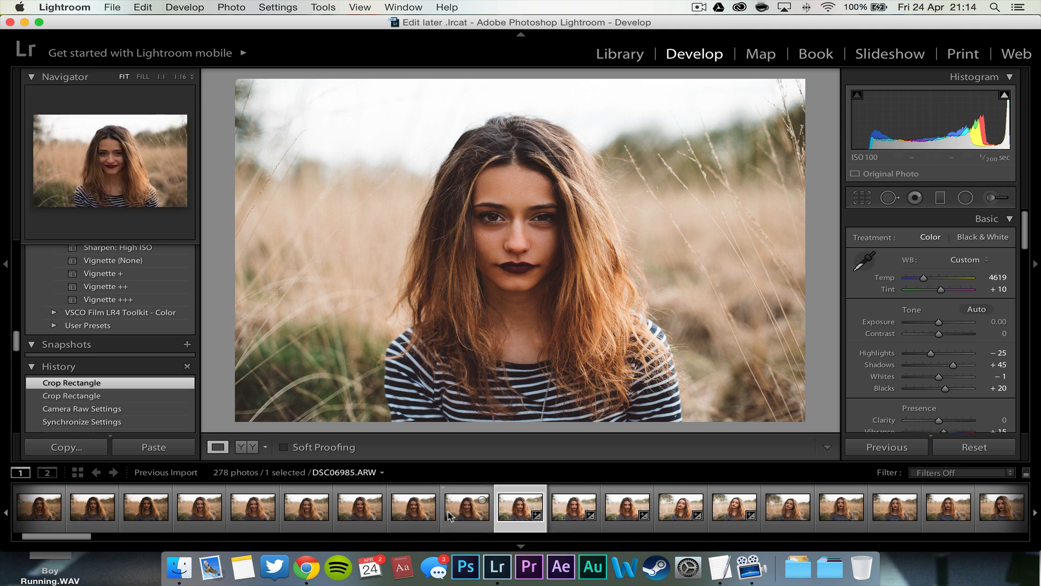
Step: Synchronize the settings of DSC06986.ARW, excluding local adjustments, across seven adjacent photos starting with DSC06984.ARW
left_click(413, 507)
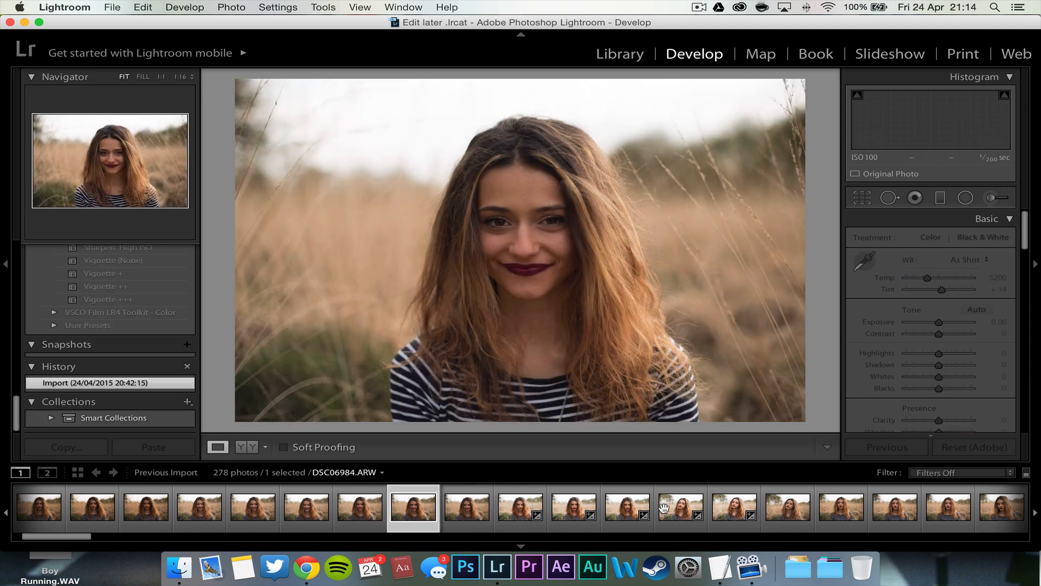
left_click(734, 507, "shift")
left_click(495, 511)
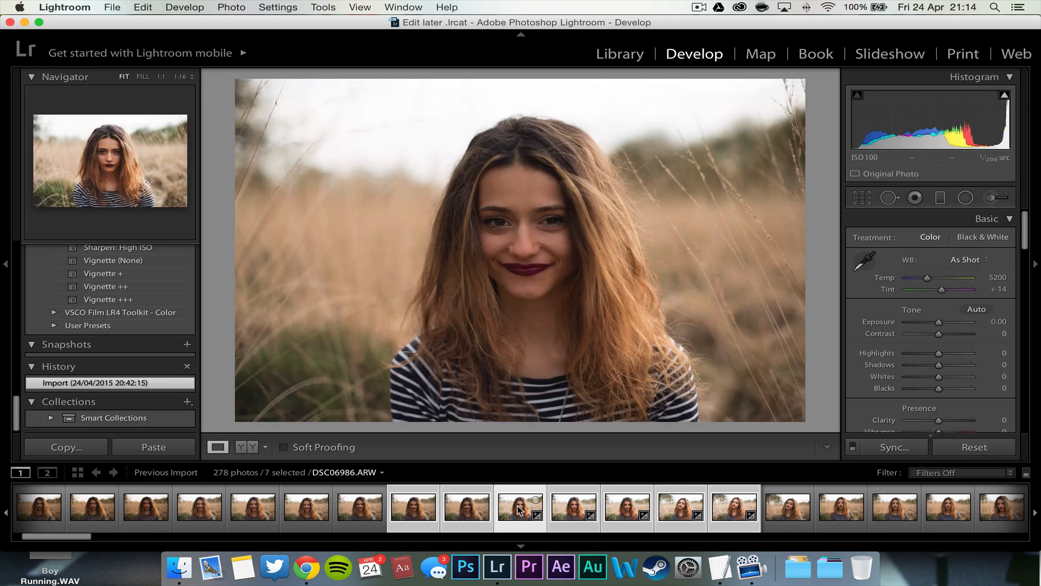
left_click(892, 450)
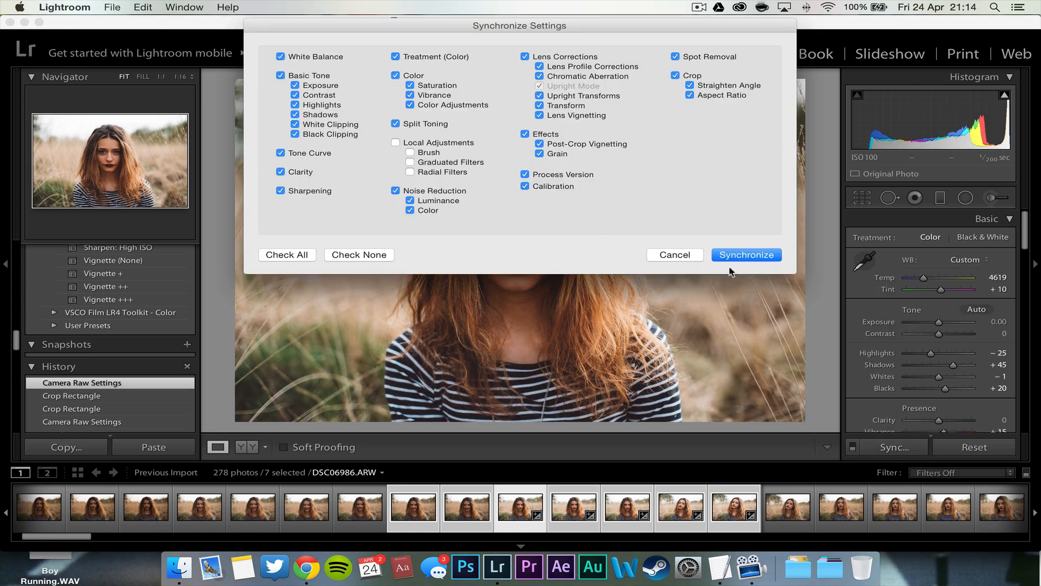
left_click(746, 254)
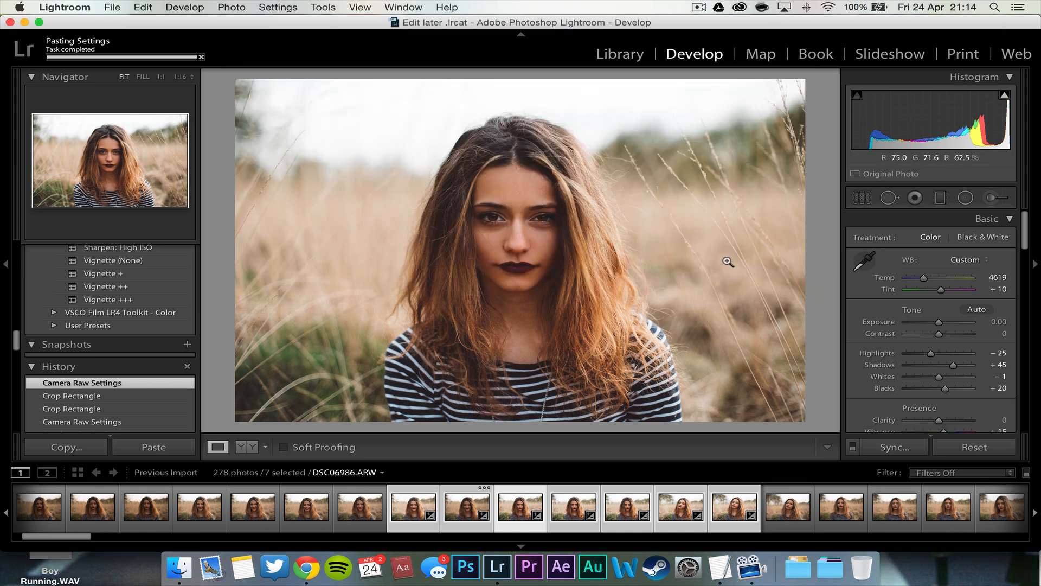
Step: Go back and forth through the synchronized photos to compare how the edit looks on each
key("Right")
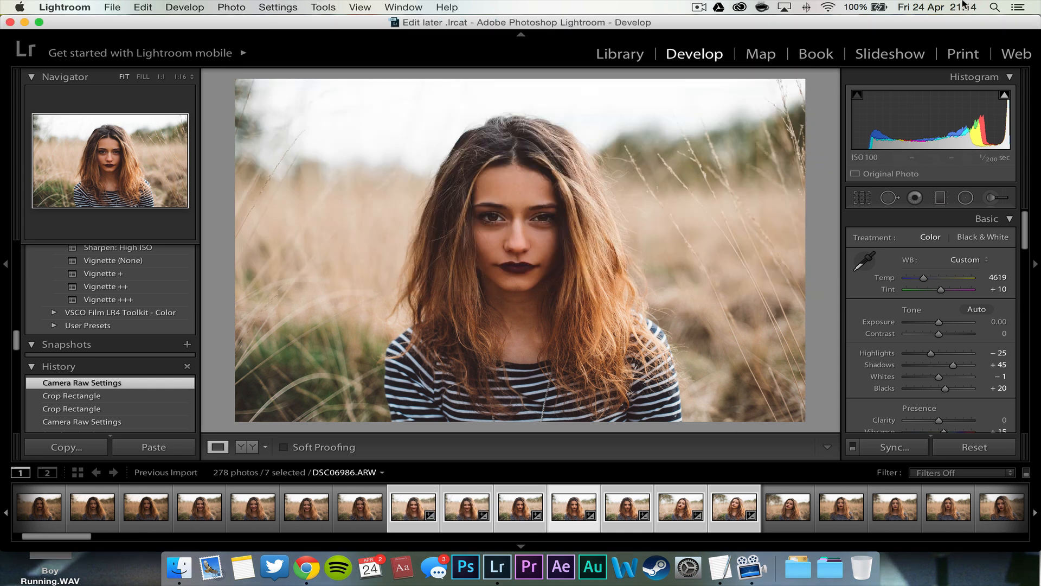
key("Left")
key("Left")
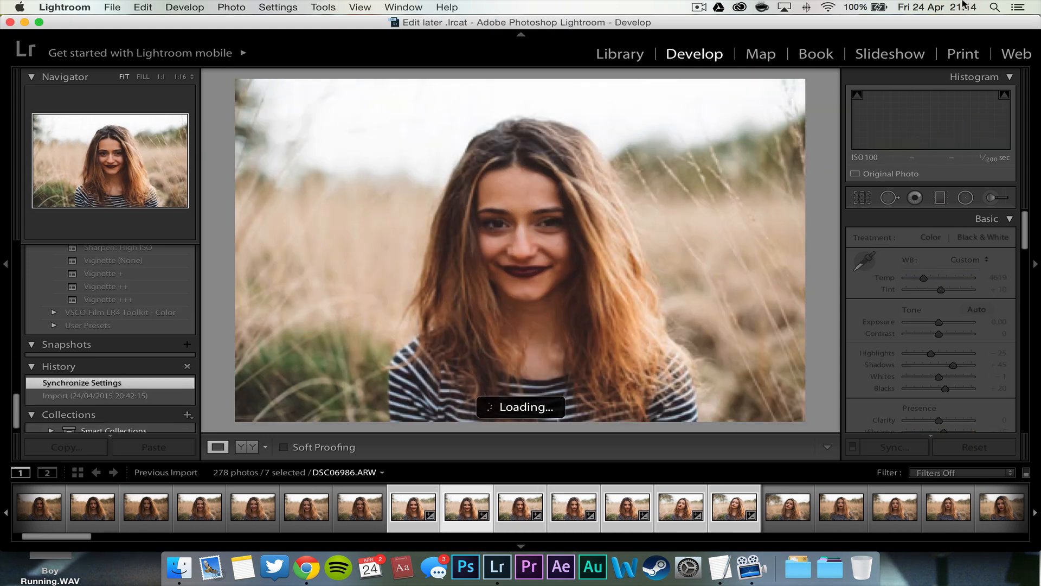
key("Right")
key("Right")
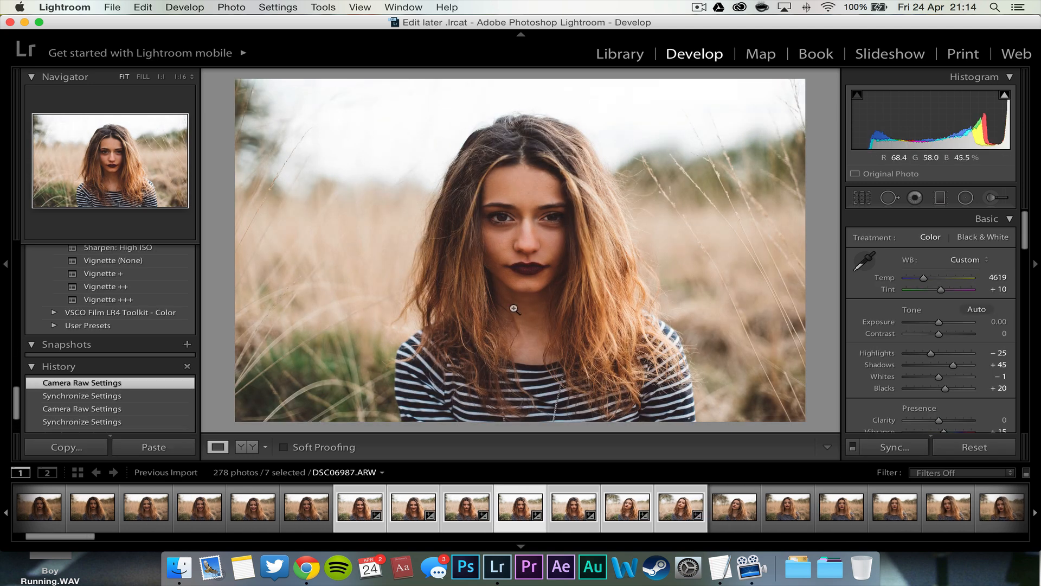
left_click(412, 514)
left_click(372, 511)
key("Right")
key("Right")
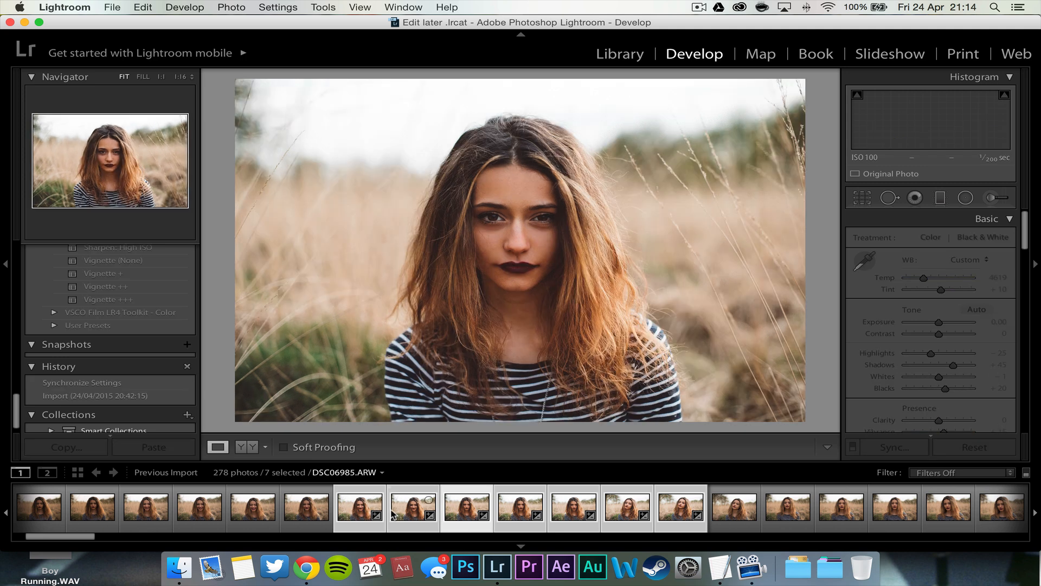
key("Left")
key("Left")
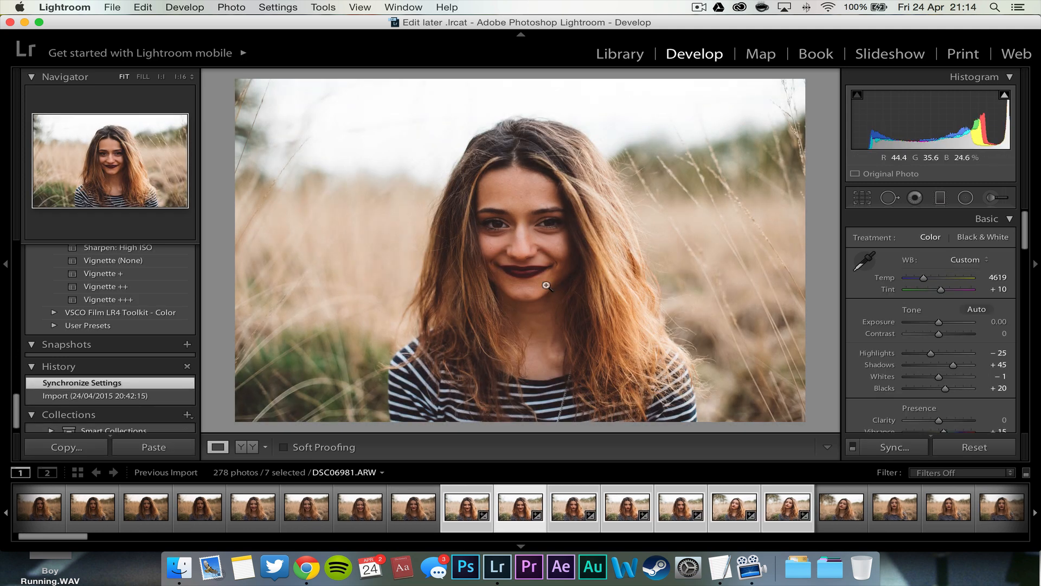
Step: Inspect the smiling portrait's face at 1:1, return to the full view and move on to the following photo
left_click(504, 221)
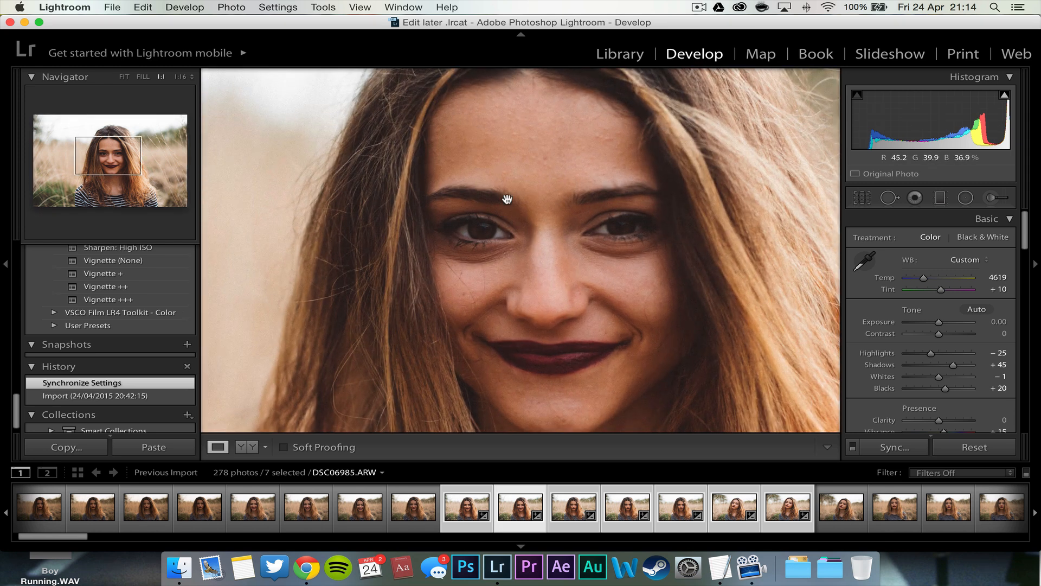
left_click(546, 237)
key("Right")
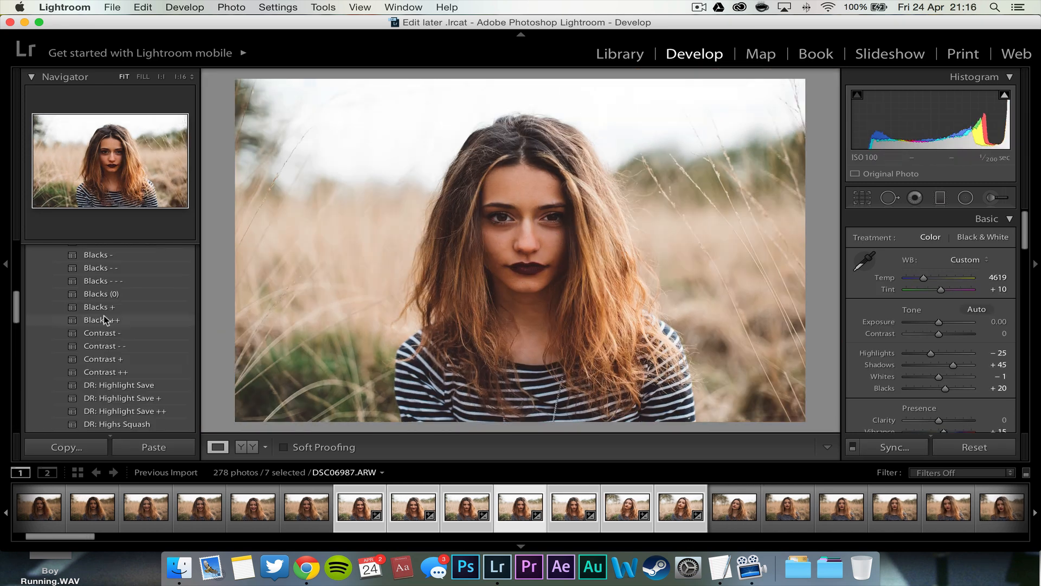
Step: Apply the VSCO Grain + preset to DSC06987.ARW and inspect the face and hair at 1:1
scroll(104, 316, "down", 10)
scroll(103, 315, "up", 4)
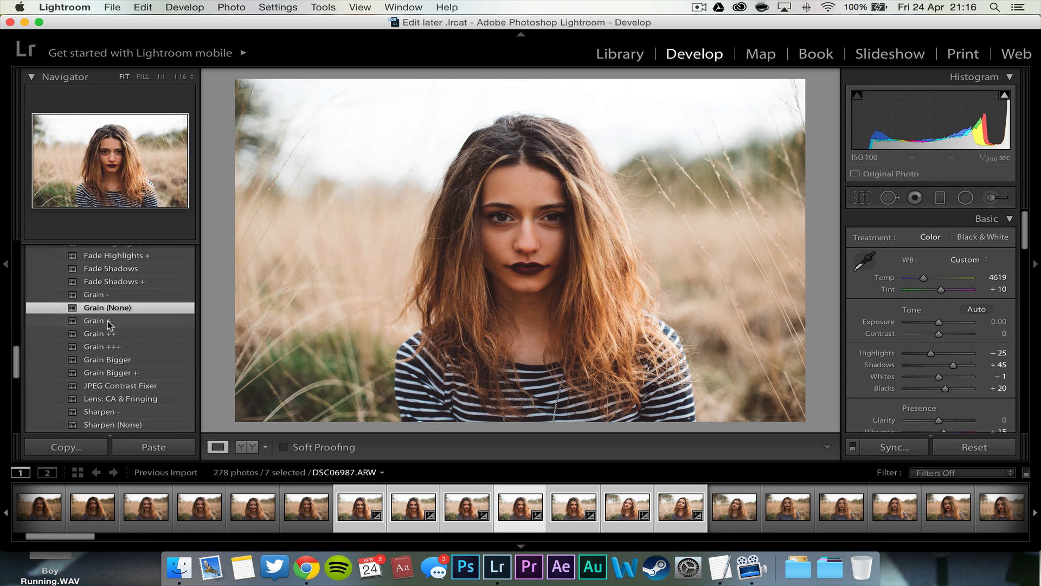
left_click(107, 320)
left_click(549, 224)
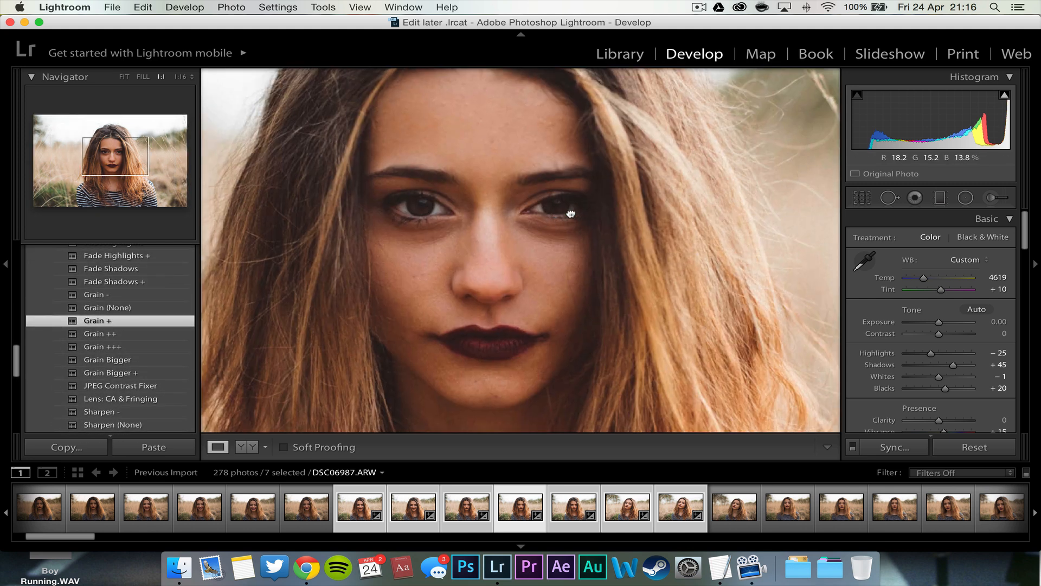
left_click_drag(549, 224, 704, 209)
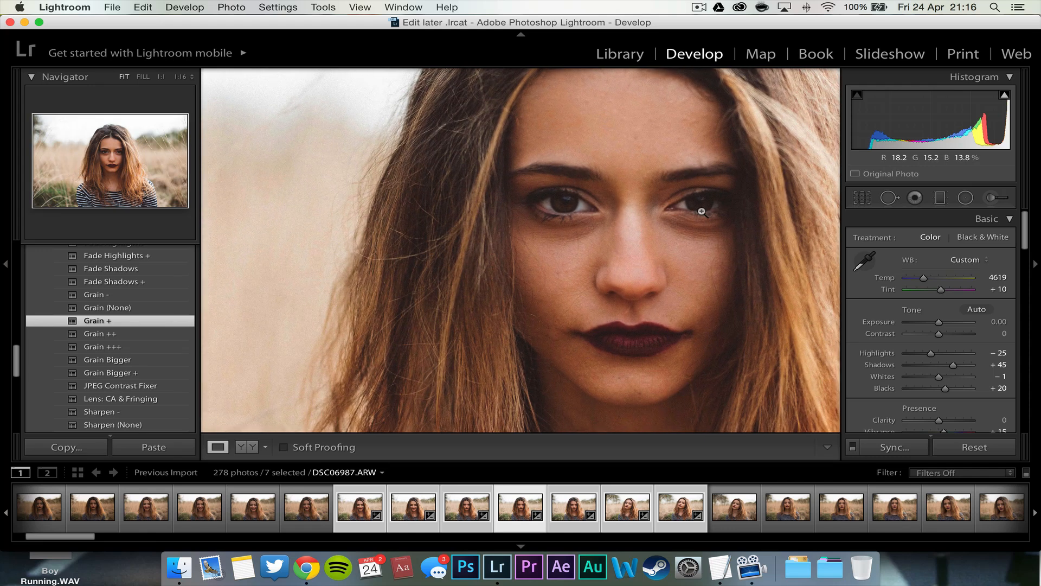
left_click(703, 210)
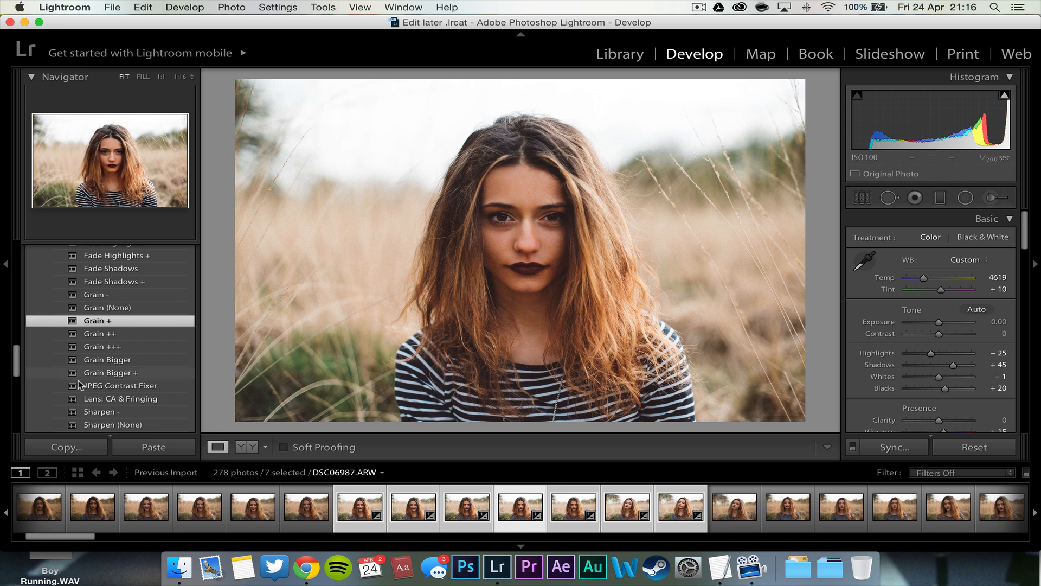
Step: Try the stronger Grain +++ preset on DSC06987.ARW while viewing the face at 1:1
left_click(517, 235)
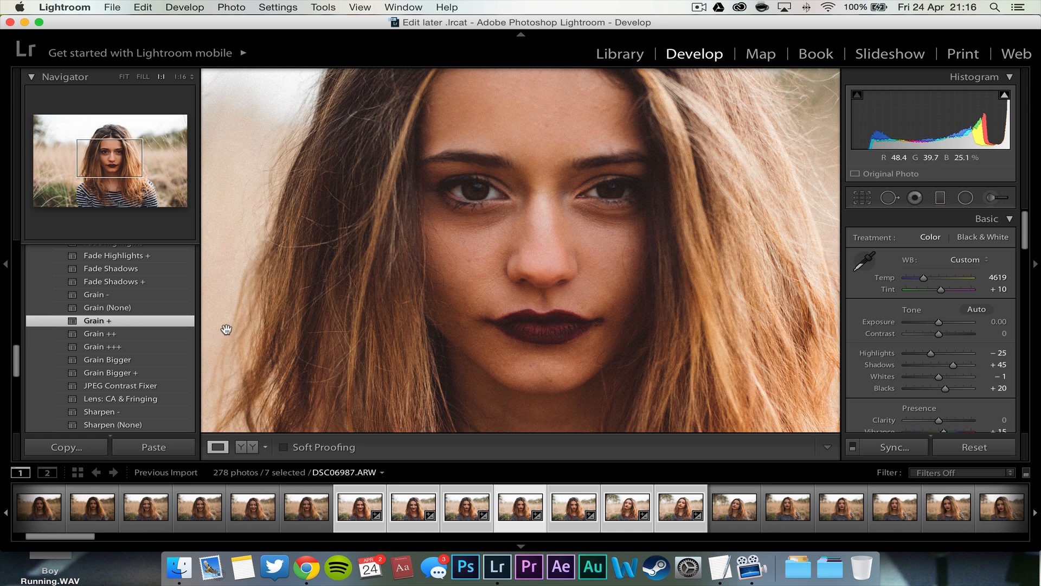
left_click(113, 347)
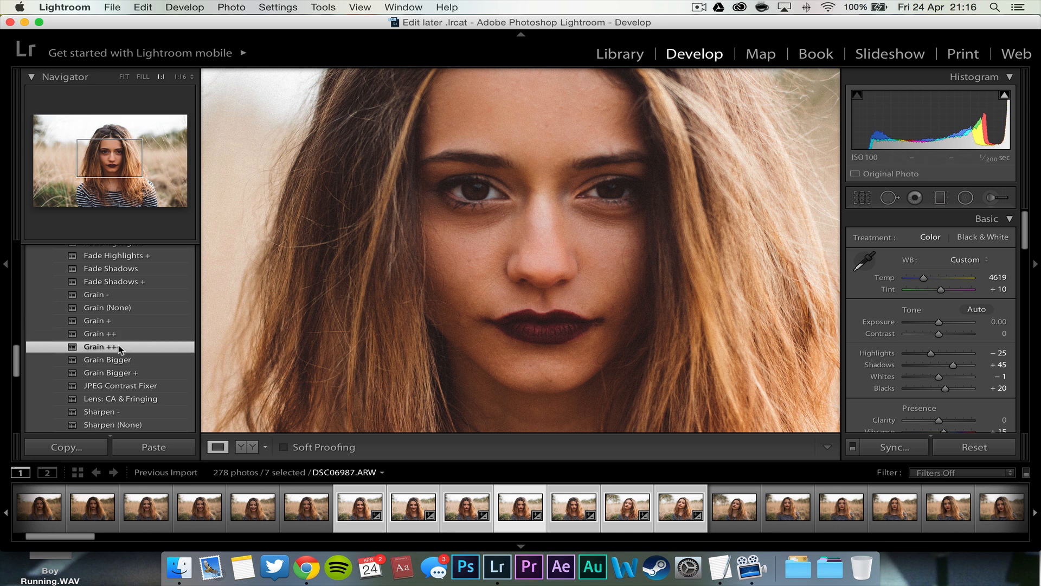
left_click(478, 206)
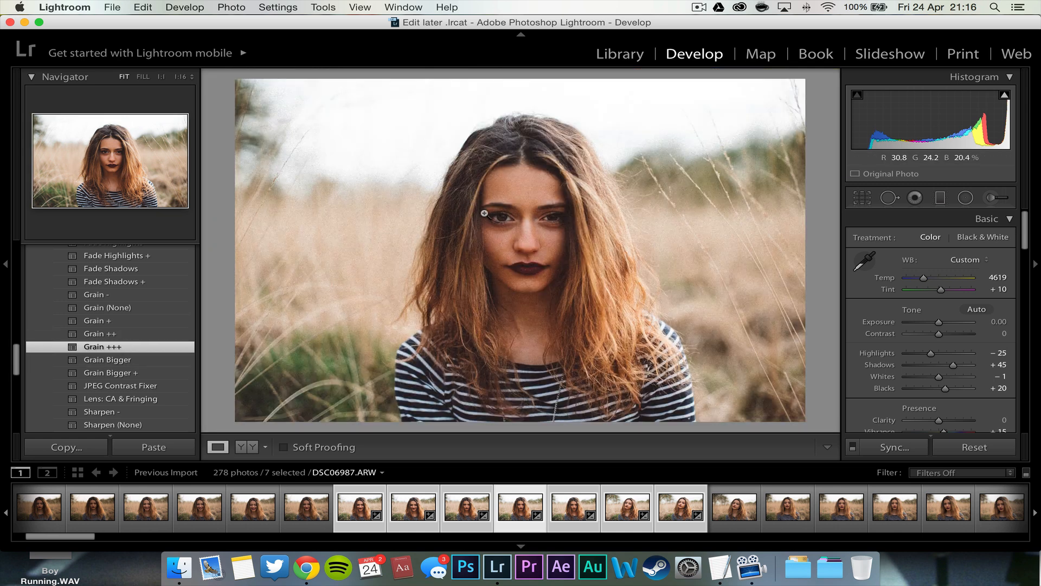
Step: Switch the grain back to the Grain + preset and check the face at 1:1
left_click(108, 320)
left_click(454, 248)
left_click(562, 220)
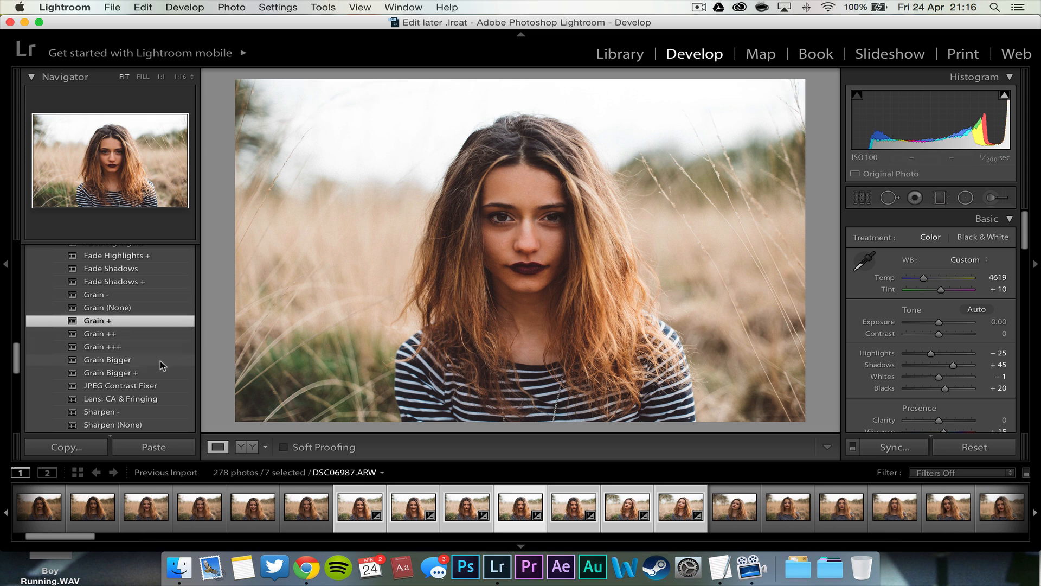
Step: Look through the external editors offered for DSC06987.ARW, including Exposure 7
right_click(519, 513)
mouse_move(597, 282)
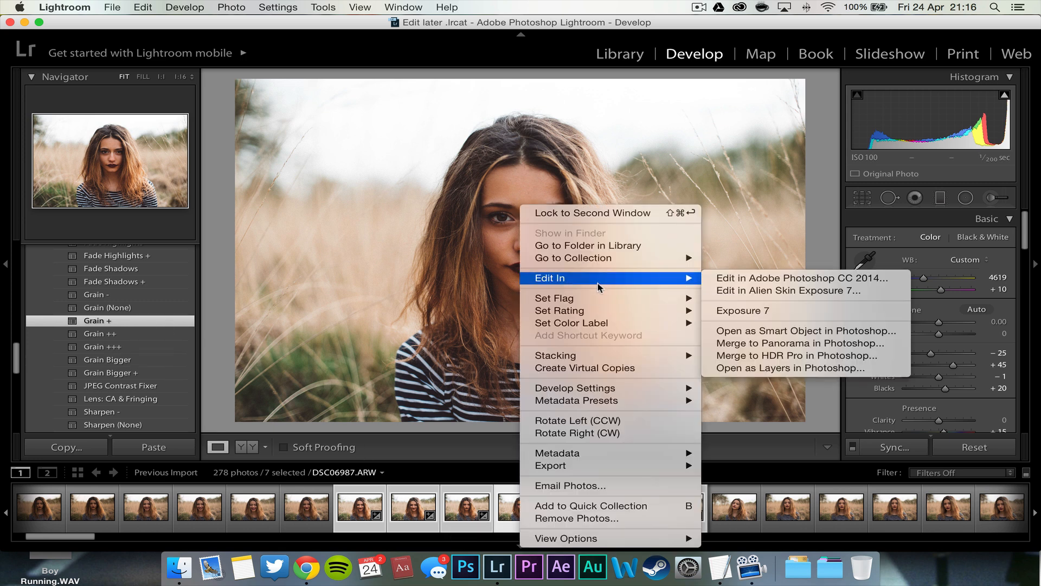
left_click(762, 314)
left_click(824, 228)
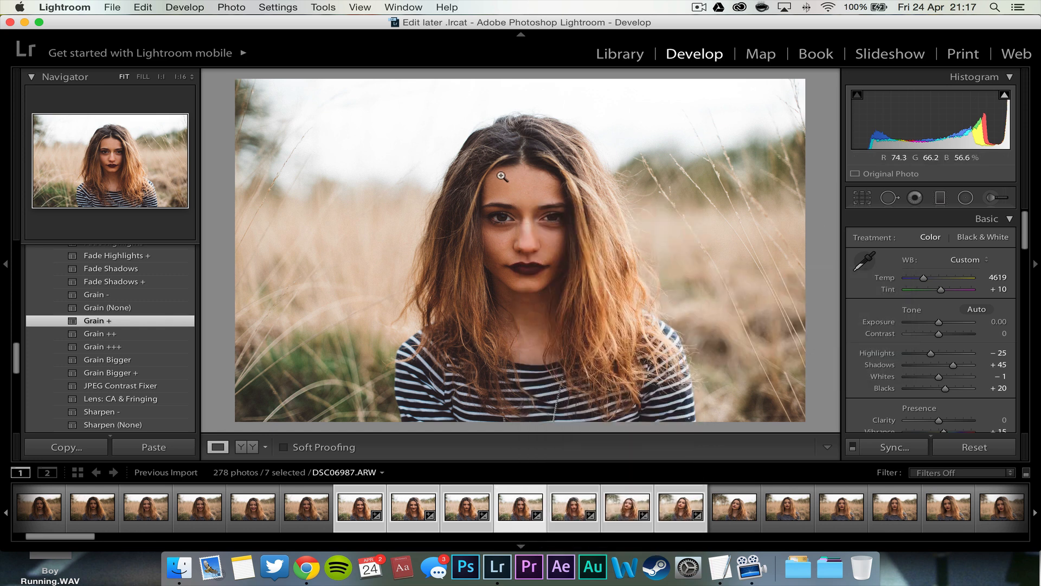
Step: Inspect the finished portrait's face and lower hair at 1:1, then return to the full view
left_click(513, 196)
left_click_drag(539, 251, 529, 132)
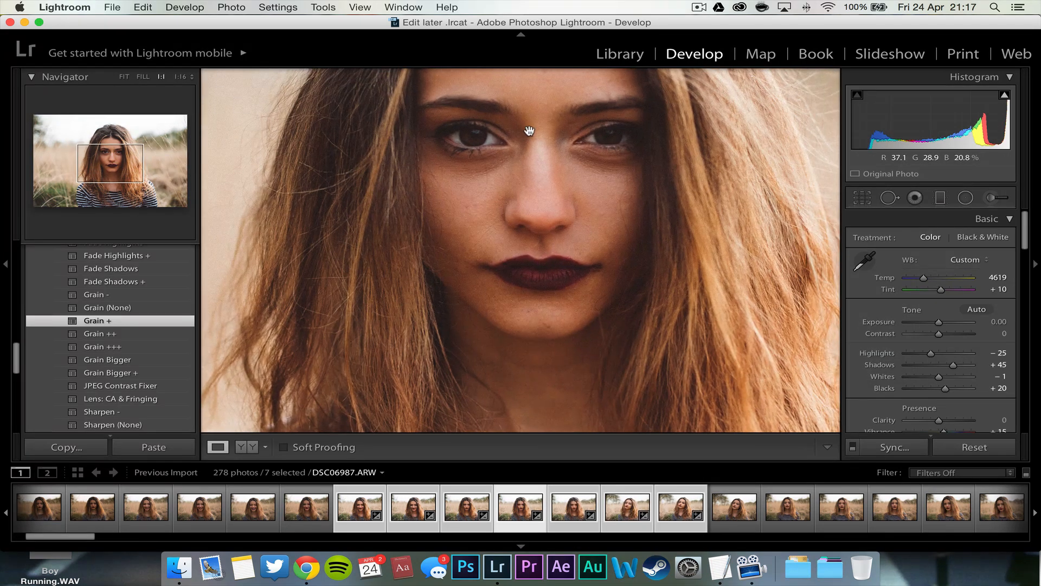
left_click(527, 132)
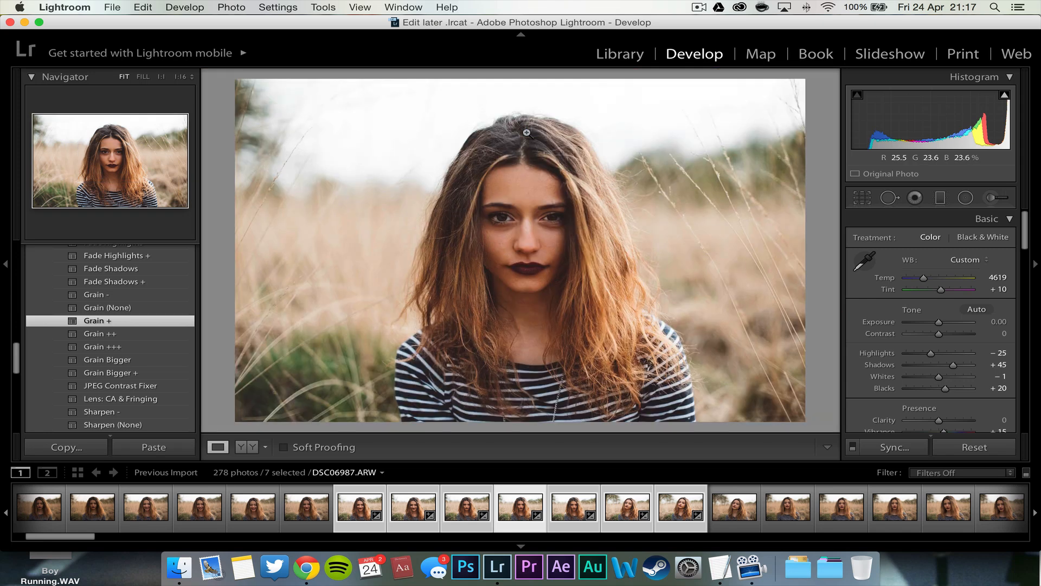